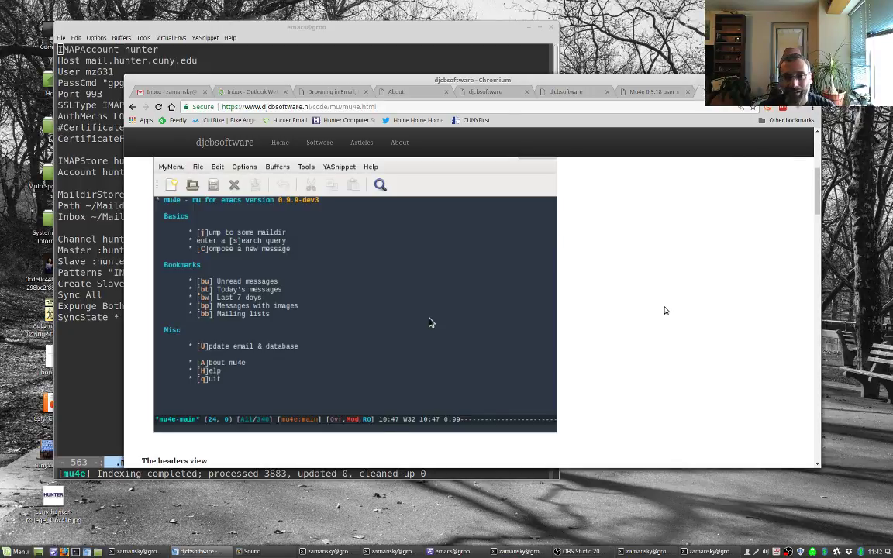
Step: Search for 'offlineimap' in a new browser tab
key("ctrl+t")
type("offlineima")
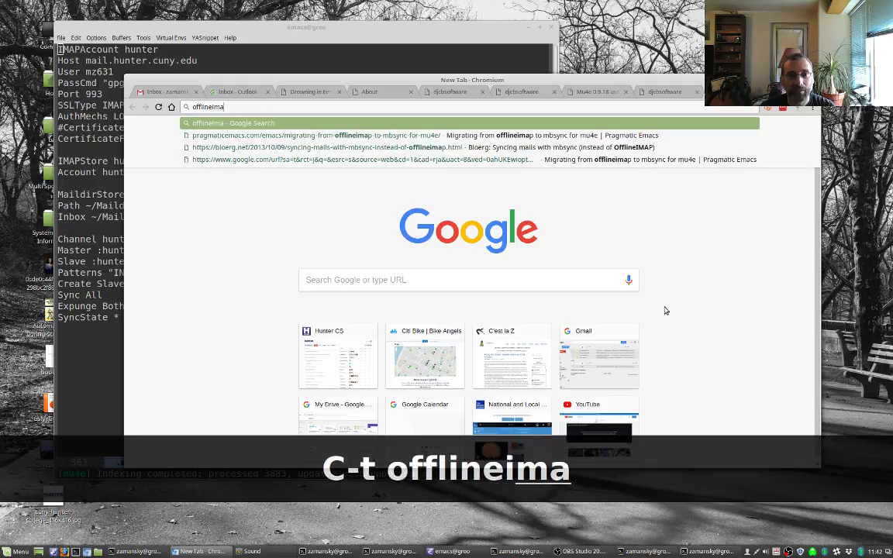
type("p")
key("Return")
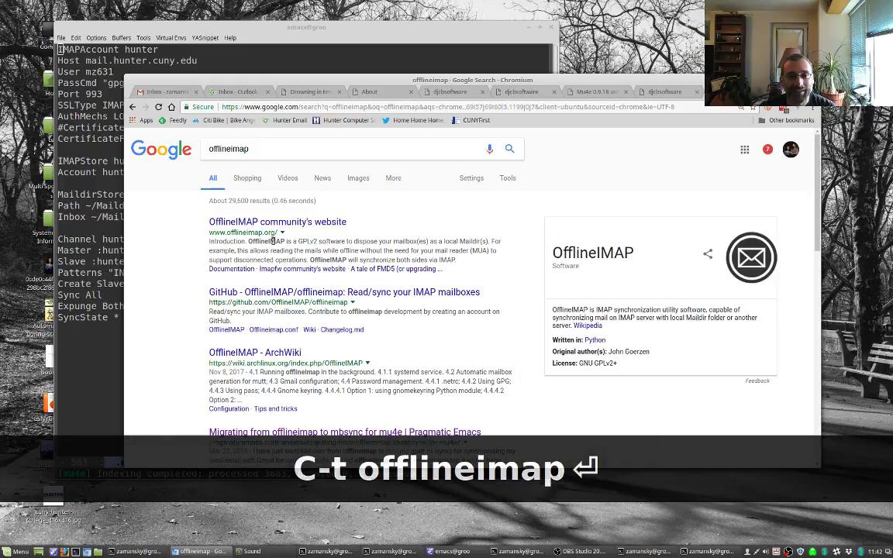
Step: Visit the OfflineIMAP community website, then return to the 'Drowning in Email' article
left_click(326, 223)
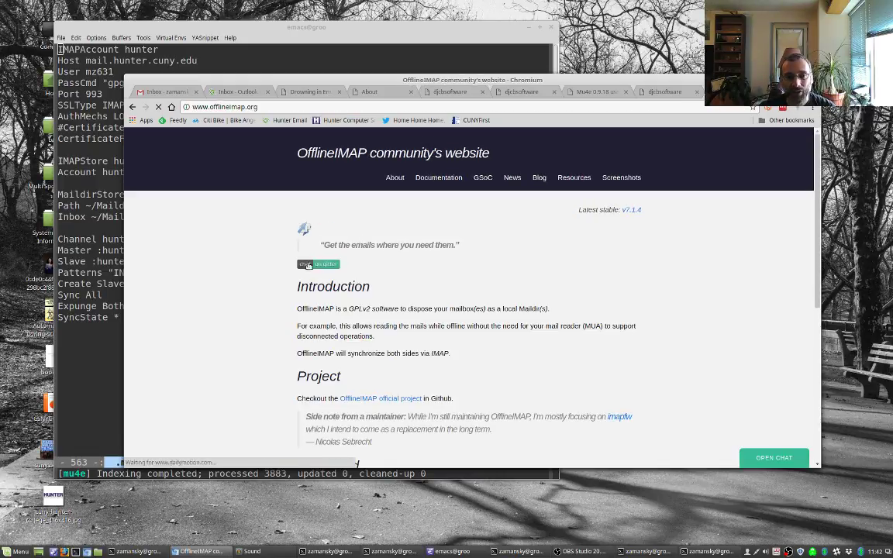
scroll(253, 285, "down", 3)
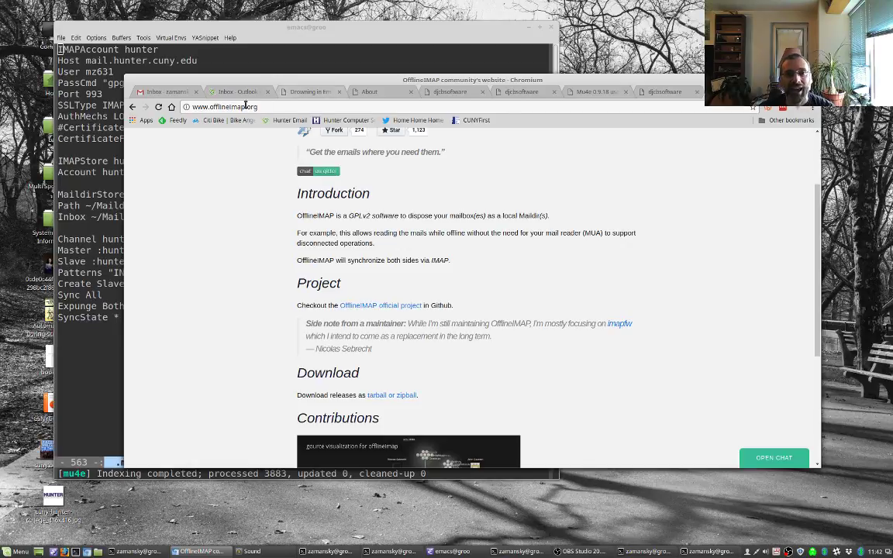
left_click(287, 96)
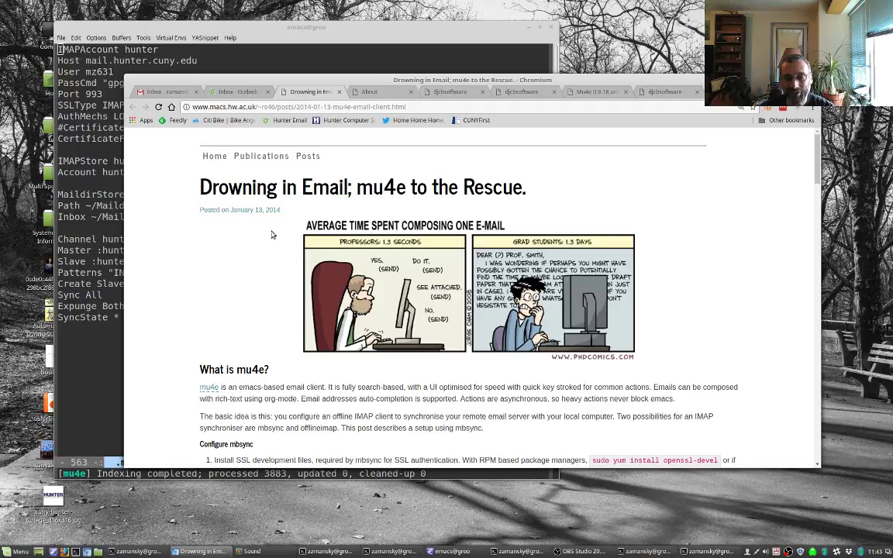
Step: Close the About tab and go back to the mu4e article
scroll(272, 235, "down", 3)
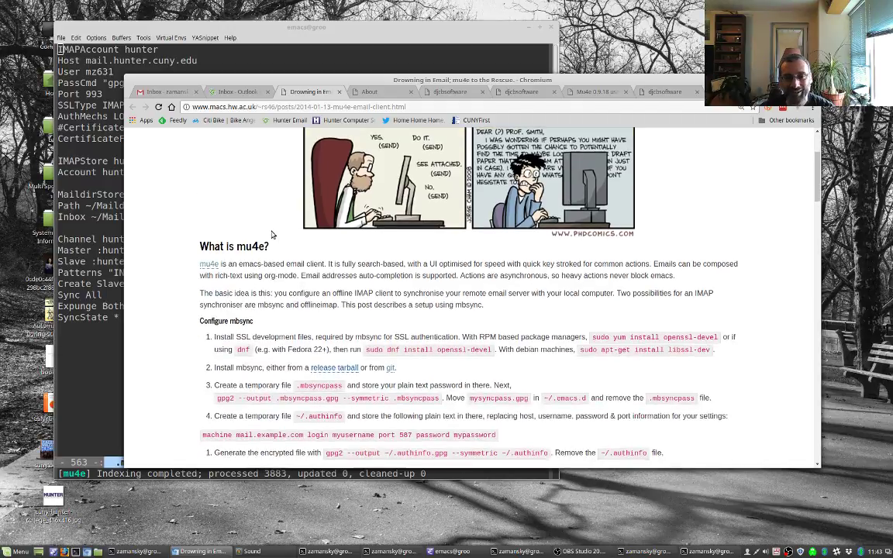
scroll(294, 194, "up", 3)
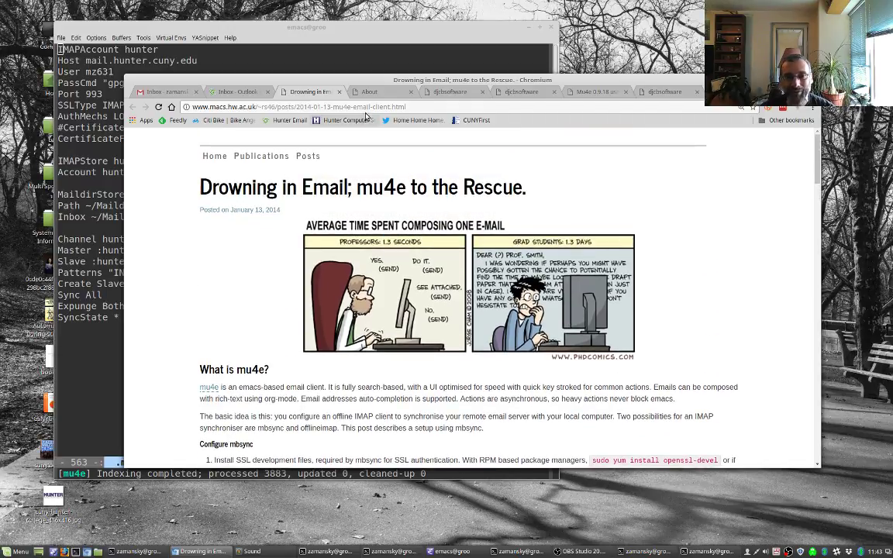
left_click(370, 92)
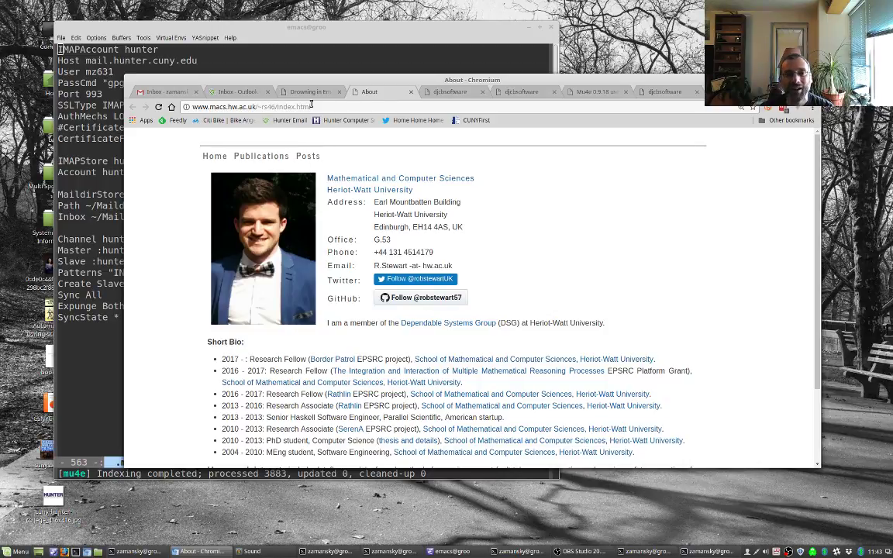
left_click(411, 93)
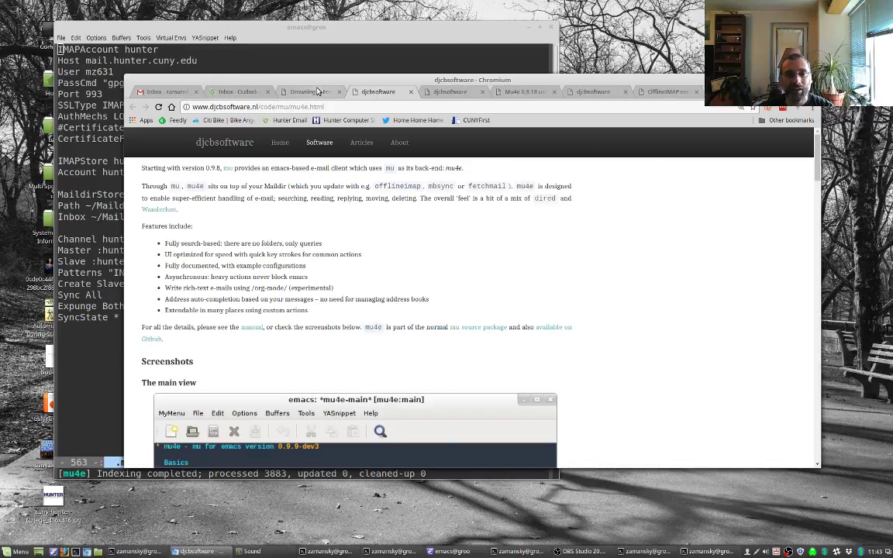
left_click(293, 90)
Step: Zoom in on the article and open its isync git link in a new SourceForge tab
key("ctrl+plus")
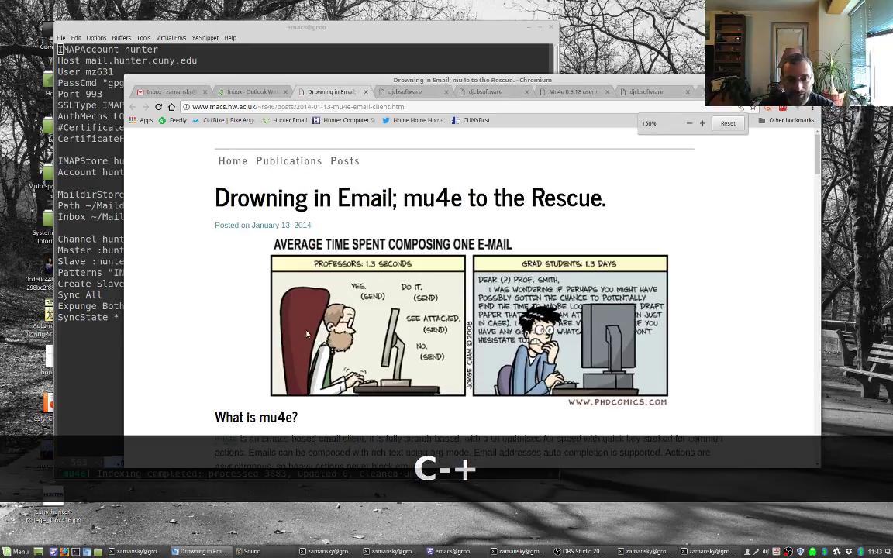
scroll(307, 334, "down", 5)
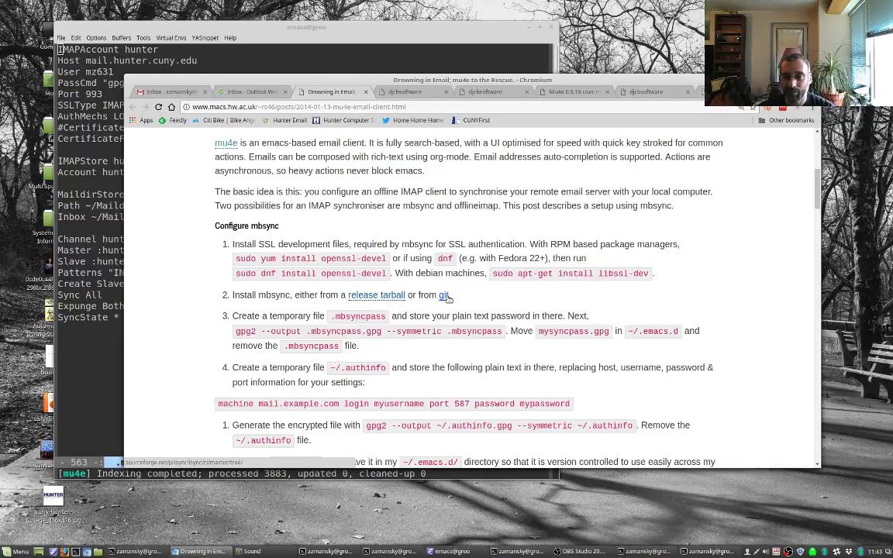
right_click(444, 295)
left_click(434, 272)
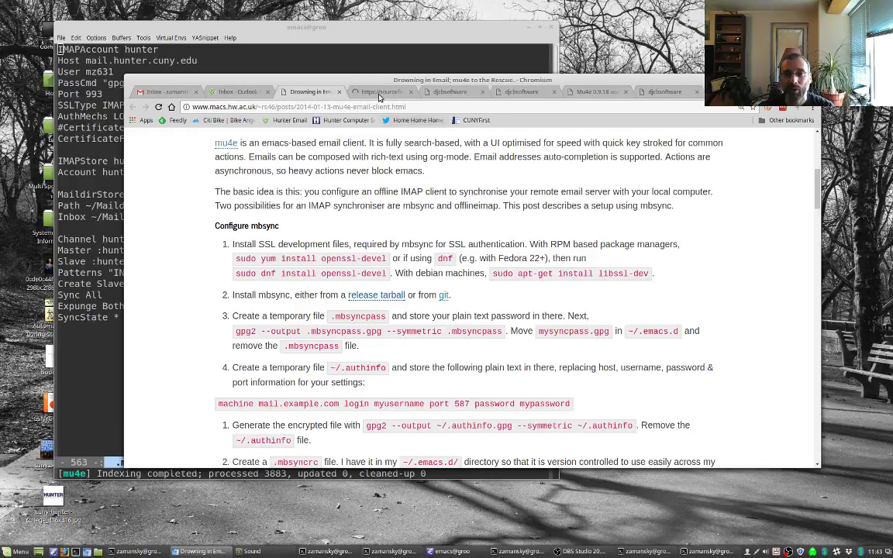
left_click(379, 94)
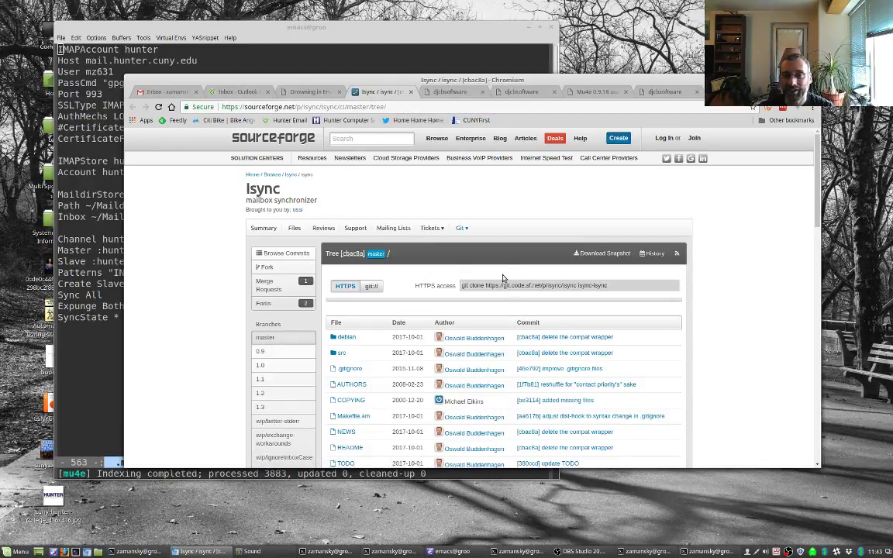
Step: Cycle through the open windows to bring a terminal to the front
key("alt+Tab")
key("alt+Tab")
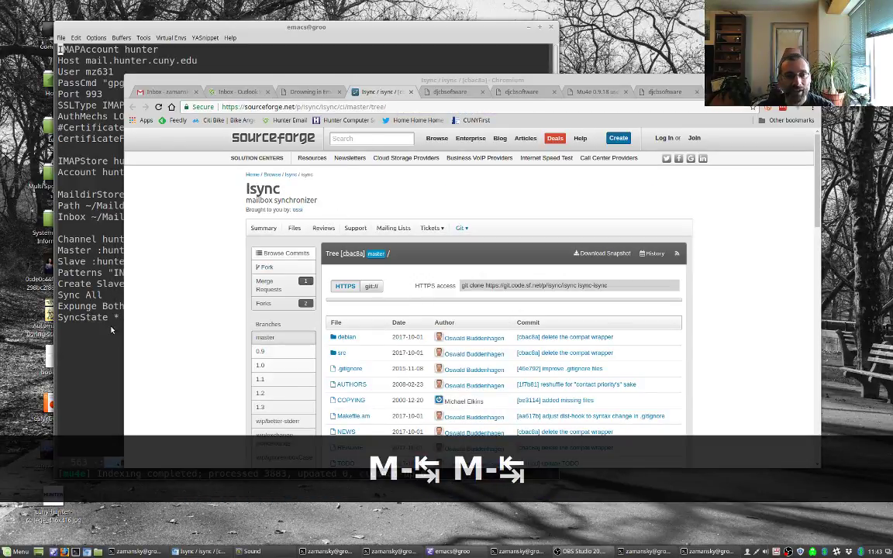
key("alt+Tab")
key("alt+Tab")
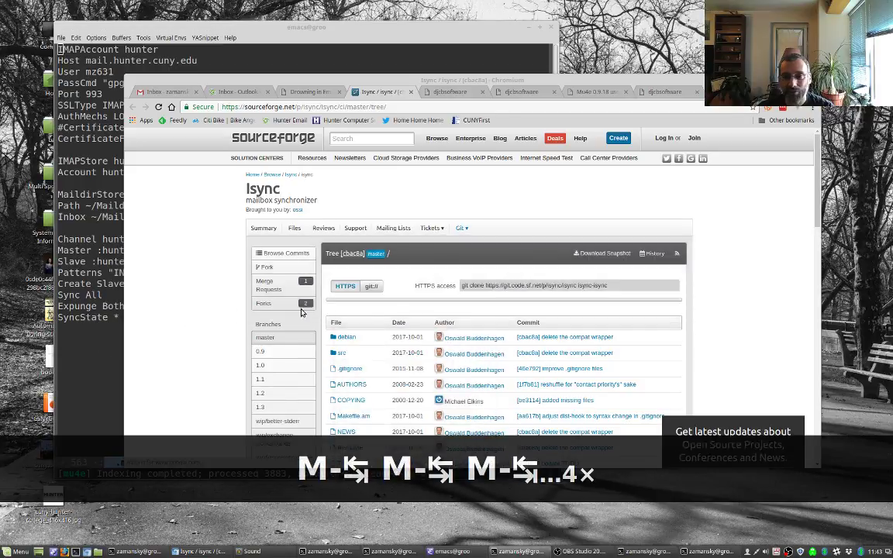
key("alt+Tab")
key("alt+Tab")
key("alt+Tab")
key("alt+Tab")
key("alt+Tab")
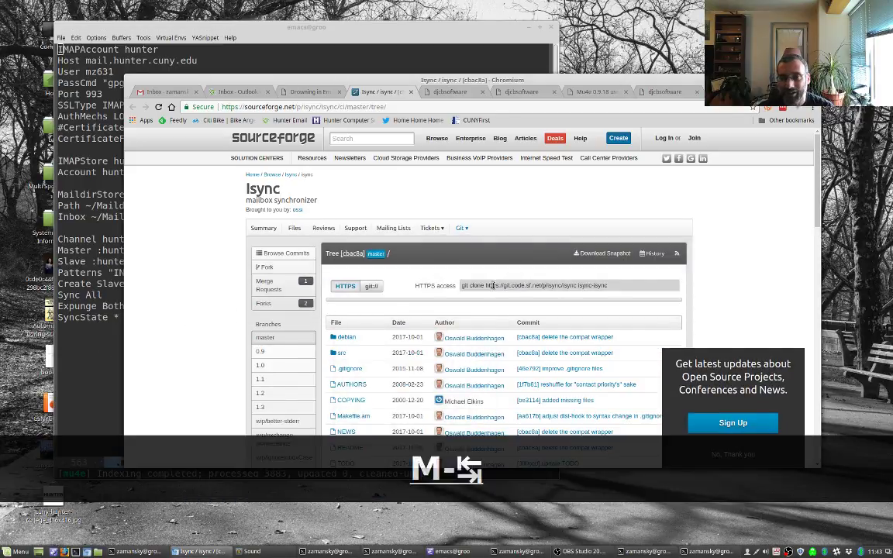
key("alt+Tab")
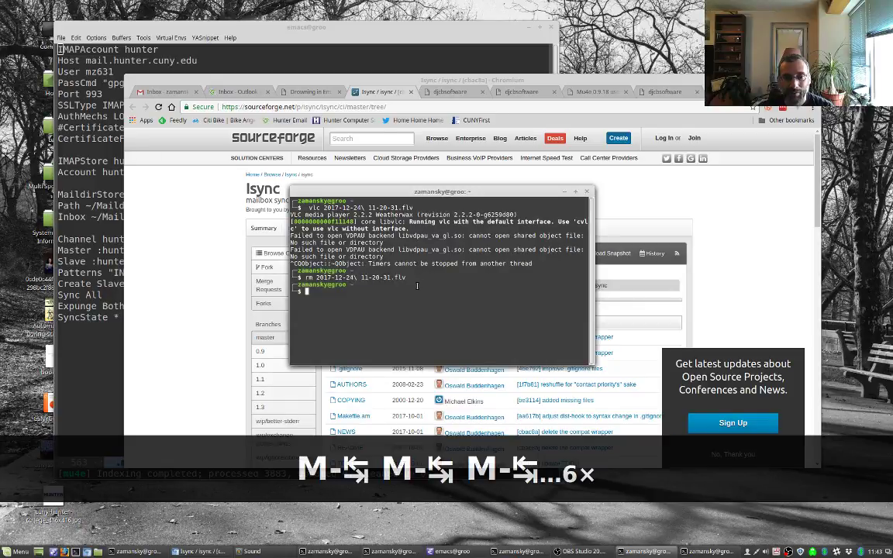
key("ctrl+d")
key("alt+Tab")
key("alt+Tab")
key("alt+Tab")
key("alt+Tab")
key("alt+Tab")
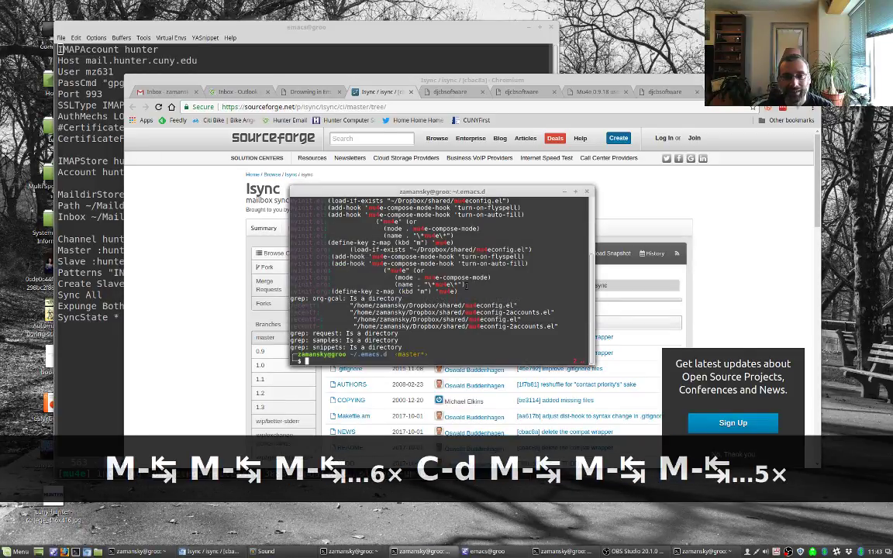
key("ctrl+d")
key("alt+Tab")
key("alt+Tab")
key("alt+Tab")
key("alt+Tab")
key("alt+Tab")
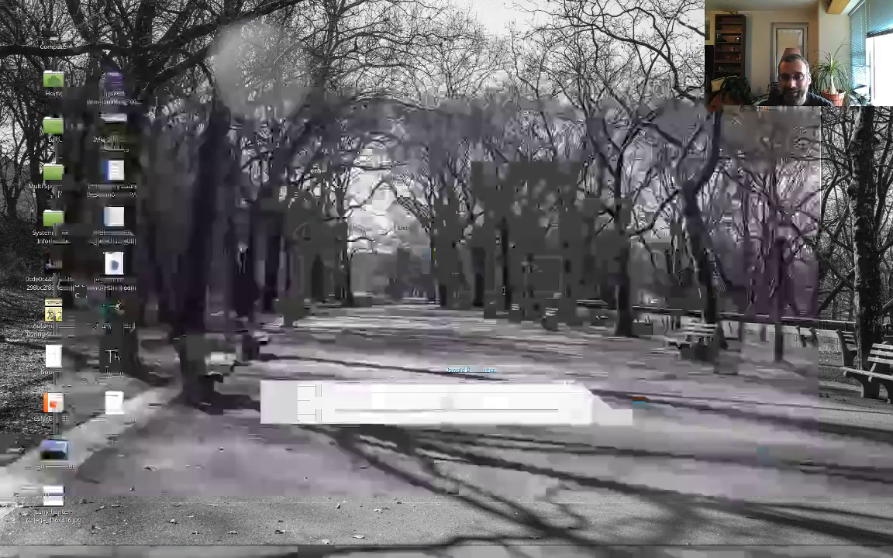
key("ctrl+d")
key("alt+Tab")
key("alt+Tab")
key("alt+Tab")
key("alt+Tab")
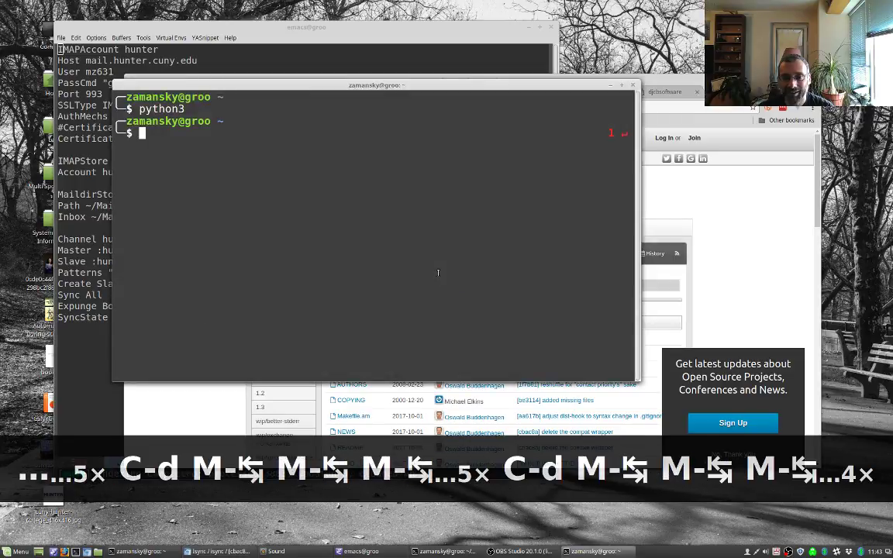
type("cd")
key("Return")
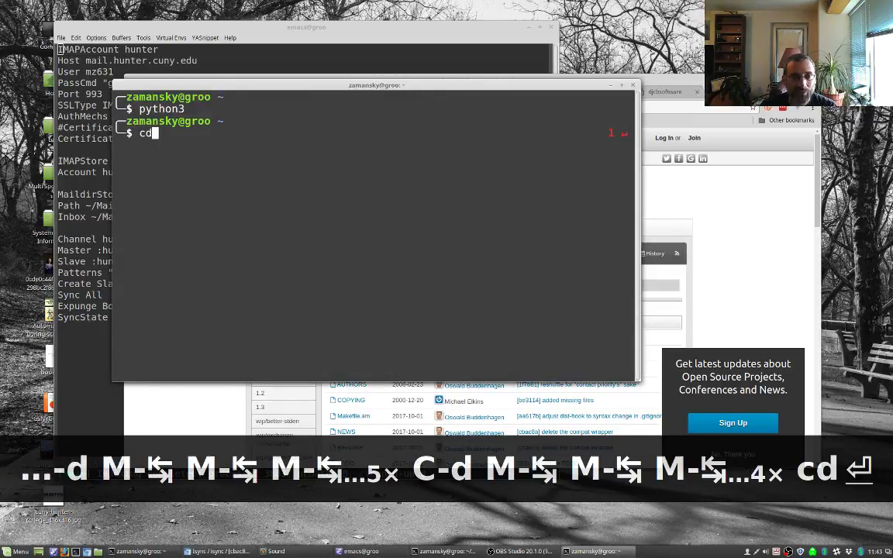
type("cd Drop")
key("Tab")
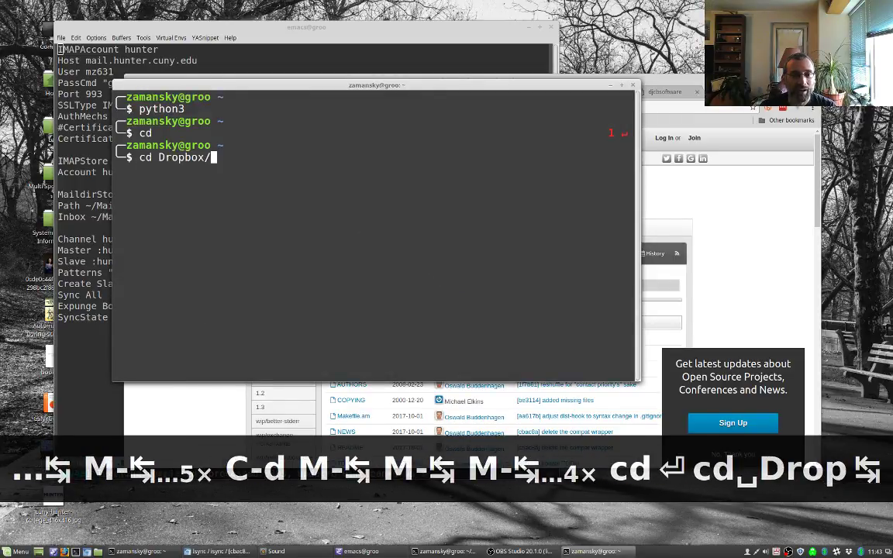
type("op")
key("Tab")
type("i")
key("Tab")
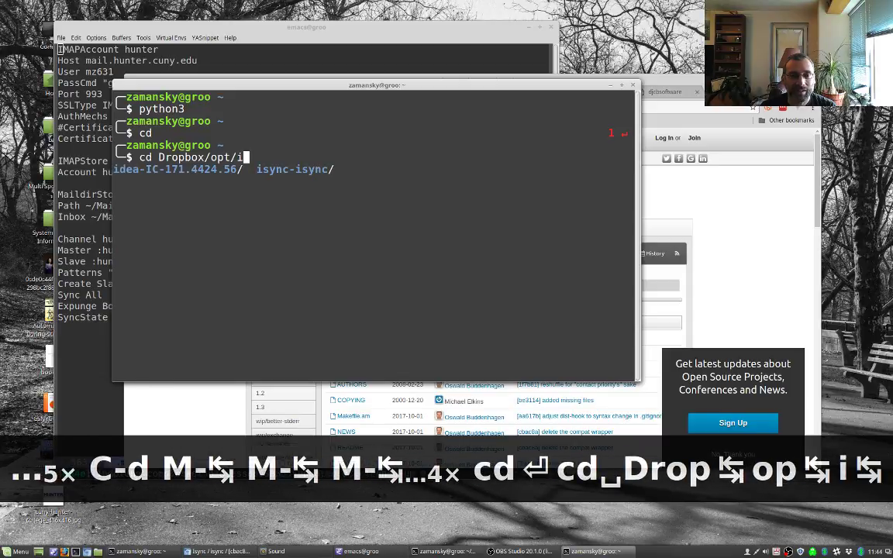
type("b")
key("Tab")
type("s")
key("Tab")
key("BackSpace")
key("BackSpace")
key("BackSpace")
key("BackSpace")
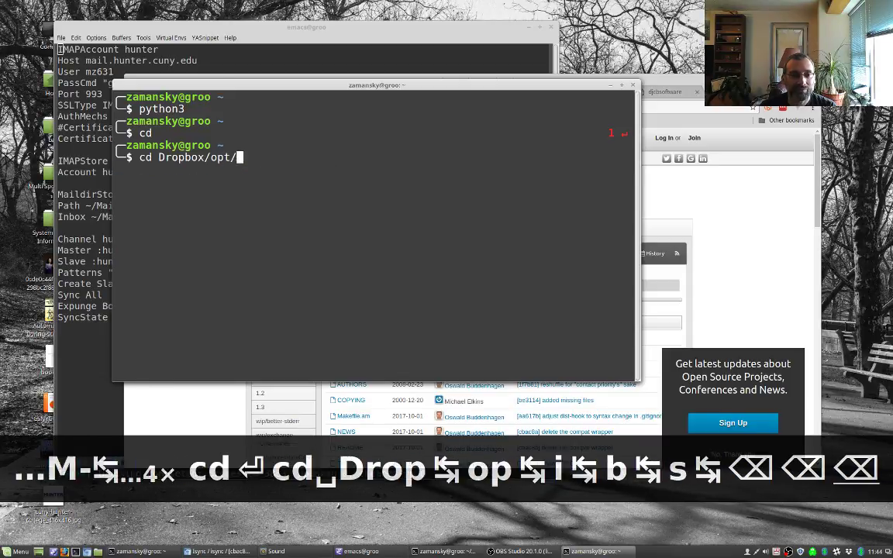
key("Tab")
key("Tab")
type("is")
key("Tab")
key("Return")
type("ls")
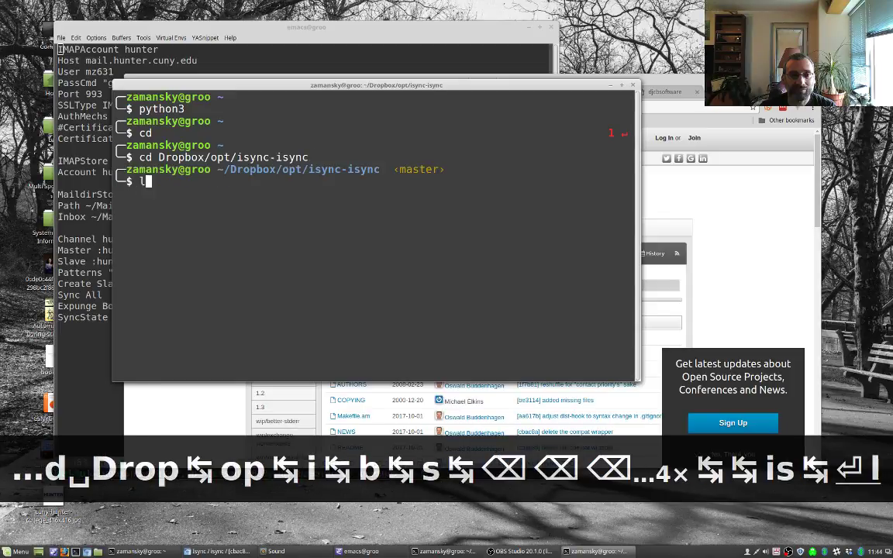
key("Return")
type("./au")
key("Tab")
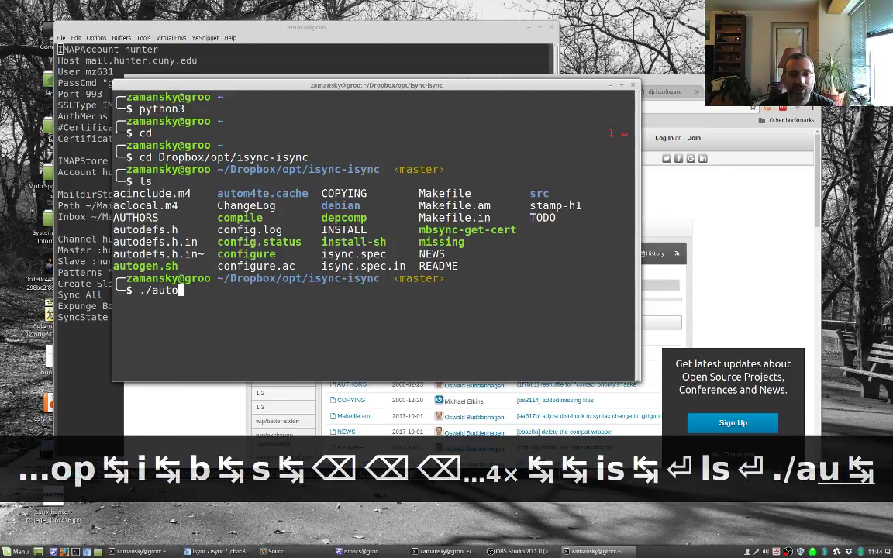
type("g")
key("Tab")
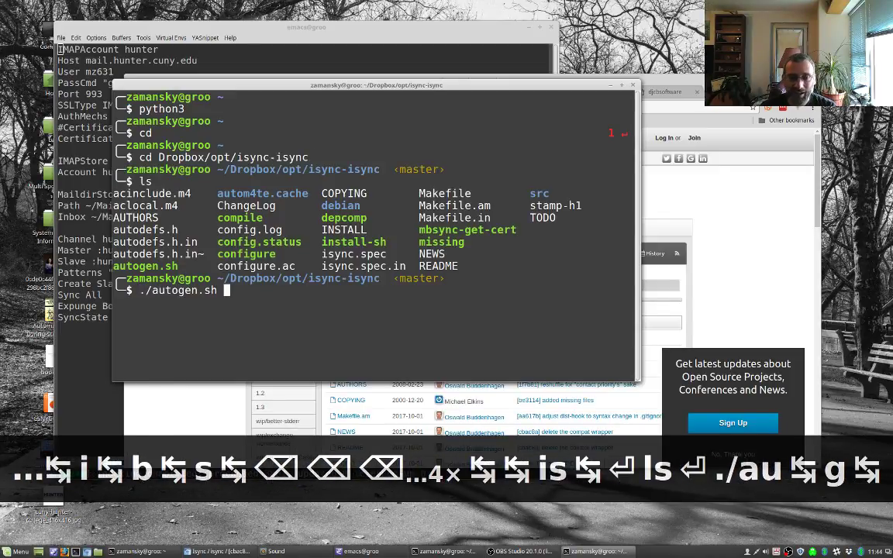
key("shift+Home")
key("BackSpace")
key("BackSpace")
key("BackSpace")
key("BackSpace")
key("BackSpace")
key("BackSpace")
key("BackSpace")
key("BackSpace")
key("BackSpace")
key("BackSpace")
key("BackSpace")
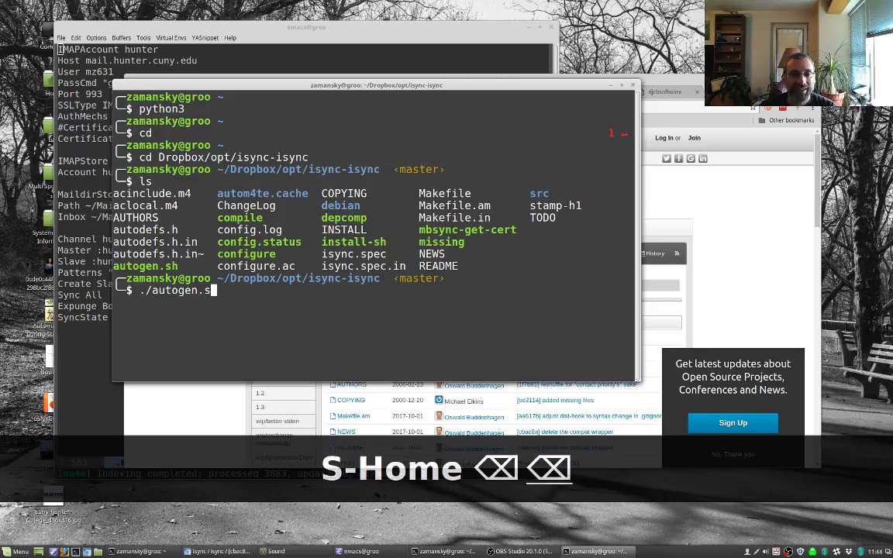
type("./co")
key("Tab")
type("nf")
key("Tab")
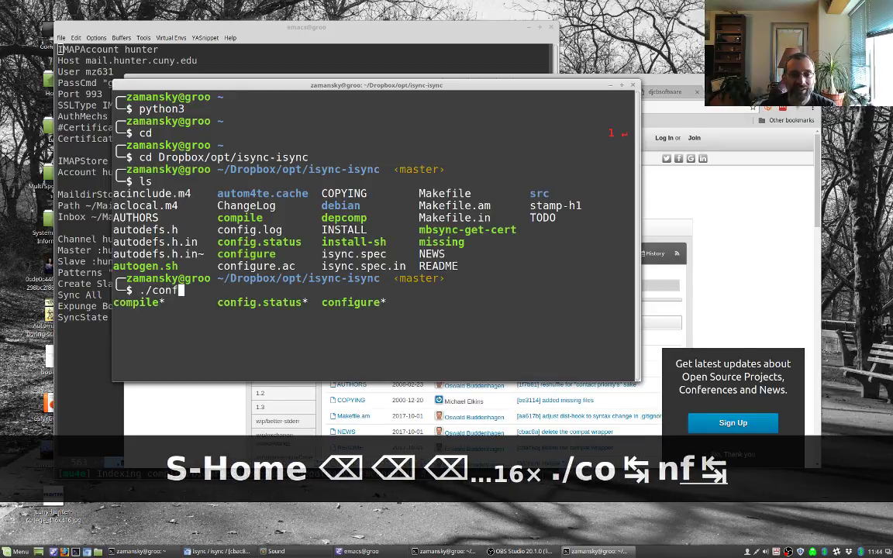
type("u")
key("Tab")
key("BackSpace")
key("BackSpace")
key("BackSpace")
key("BackSpace")
key("BackSpace")
key("BackSpace")
key("BackSpace")
key("BackSpace")
key("BackSpace")
key("BackSpace")
key("BackSpace")
key("BackSpace")
key("BackSpace")
key("BackSpace")
key("BackSpace")
key("BackSpace")
key("BackSpace")
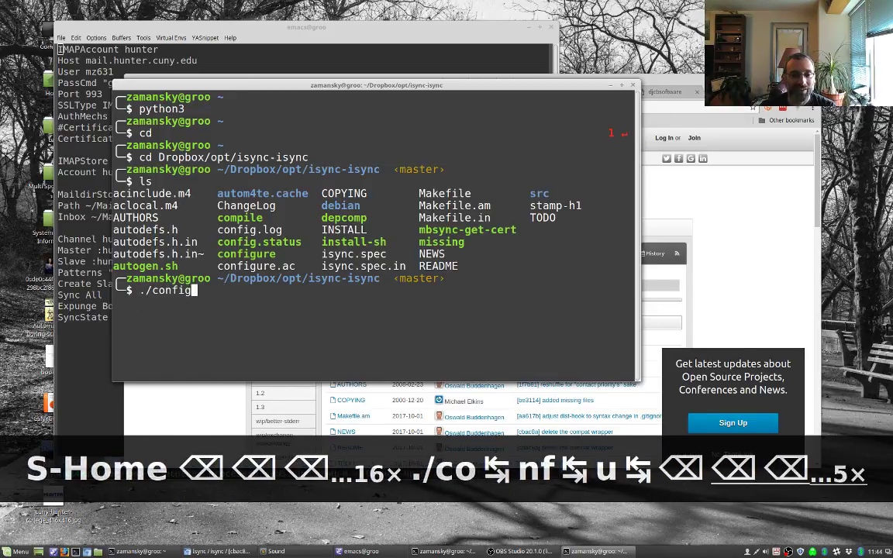
type("make")
key("BackSpace")
key("BackSpace")
key("BackSpace")
key("BackSpace")
key("BackSpace")
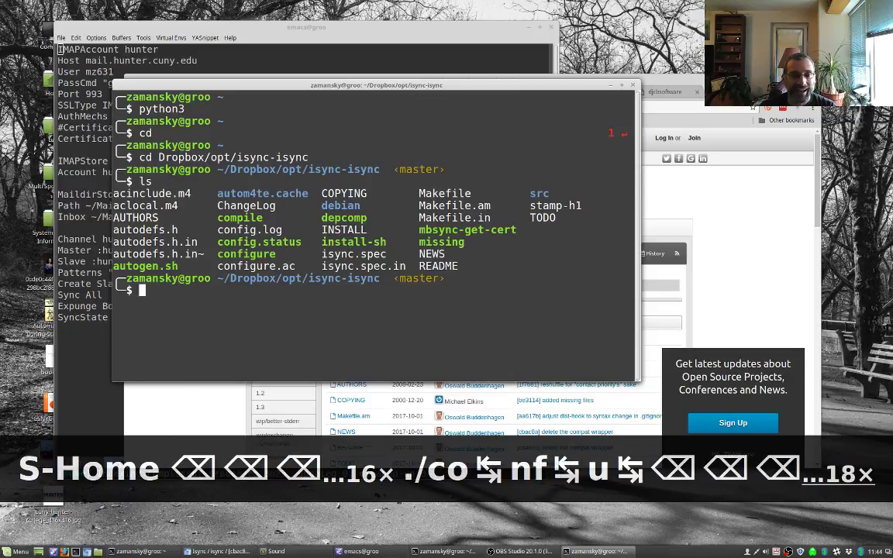
type("sudo amke")
key("BackSpace")
key("BackSpace")
key("BackSpace")
key("BackSpace")
key("BackSpace")
type("make install")
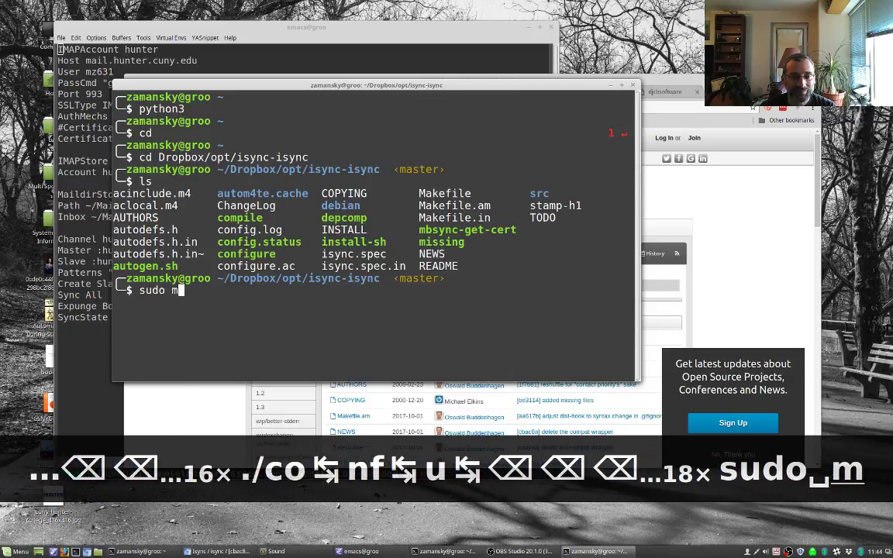
key("BackSpace")
key("BackSpace")
key("BackSpace")
key("BackSpace")
key("BackSpace")
key("BackSpace")
key("BackSpace")
key("BackSpace")
key("BackSpace")
key("BackSpace")
key("BackSpace")
key("BackSpace")
key("BackSpace")
key("BackSpace")
key("BackSpace")
key("BackSpace")
key("BackSpace")
key("BackSpace")
key("BackSpace")
key("BackSpace")
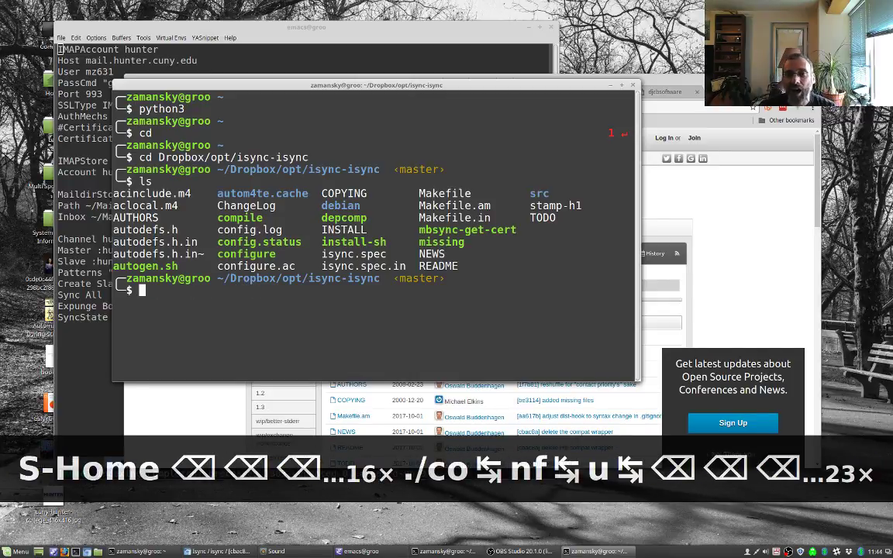
type("su")
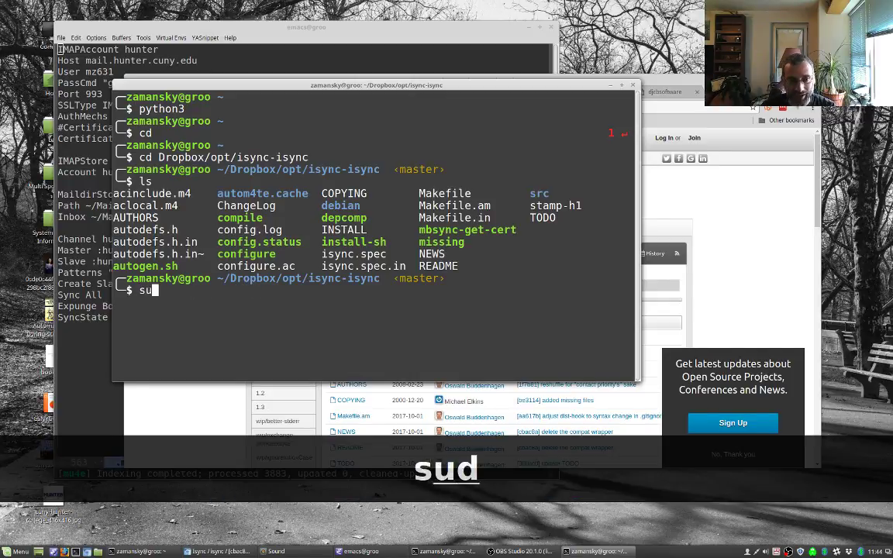
type("do apt-get install mn")
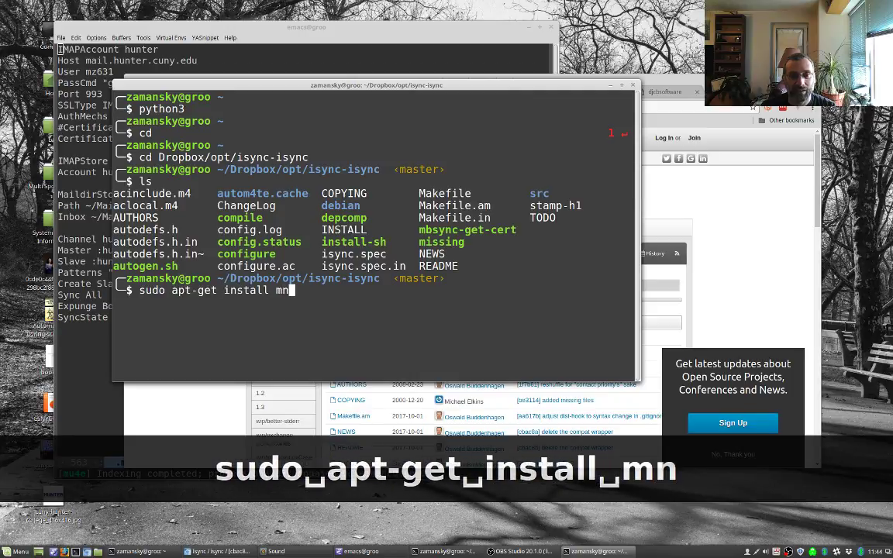
key("BackSpace")
key("BackSpace")
type("isync")
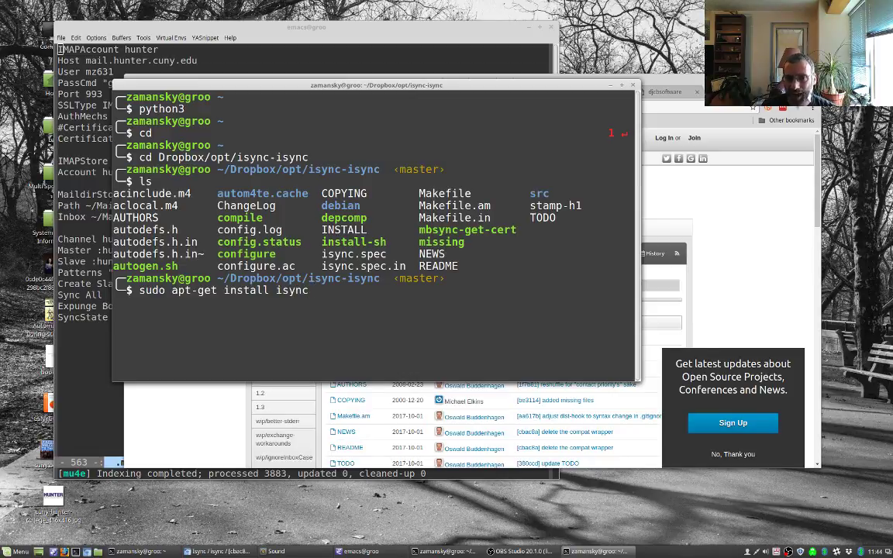
key("BackSpace")
key("BackSpace")
key("BackSpace")
key("BackSpace")
key("BackSpace")
key("BackSpace")
key("BackSpace")
key("BackSpace")
key("BackSpace")
key("BackSpace")
key("BackSpace")
key("BackSpace")
key("BackSpace")
key("BackSpace")
key("BackSpace")
key("BackSpace")
key("BackSpace")
key("BackSpace")
key("BackSpace")
key("BackSpace")
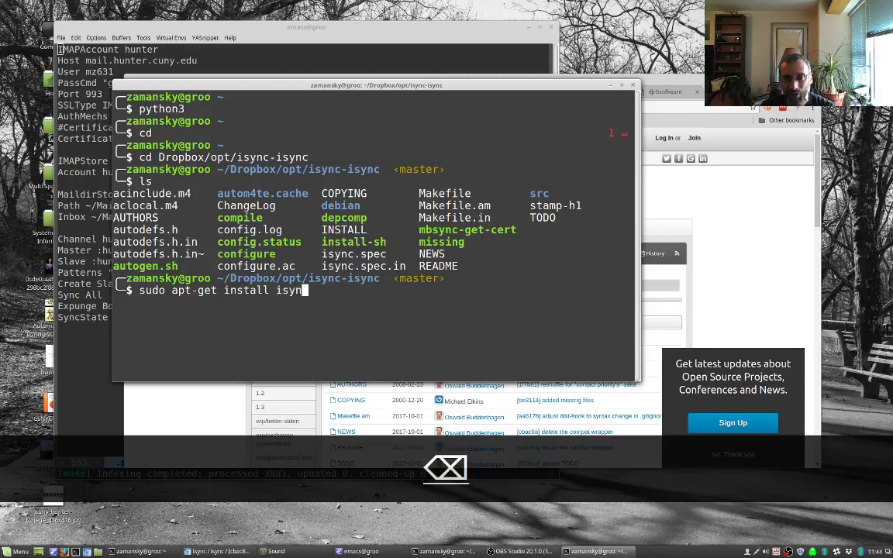
key("BackSpace")
key("BackSpace")
key("BackSpace")
key("BackSpace")
key("BackSpace")
key("BackSpace")
key("BackSpace")
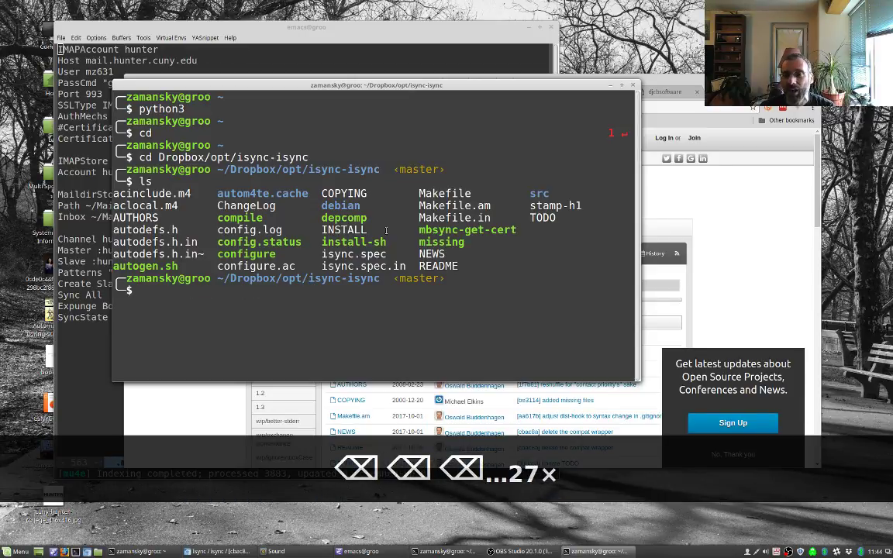
left_click(673, 188)
Step: Close the isync tab and highlight the .mbsyncpass file name in the tutorial
key("ctrl+w")
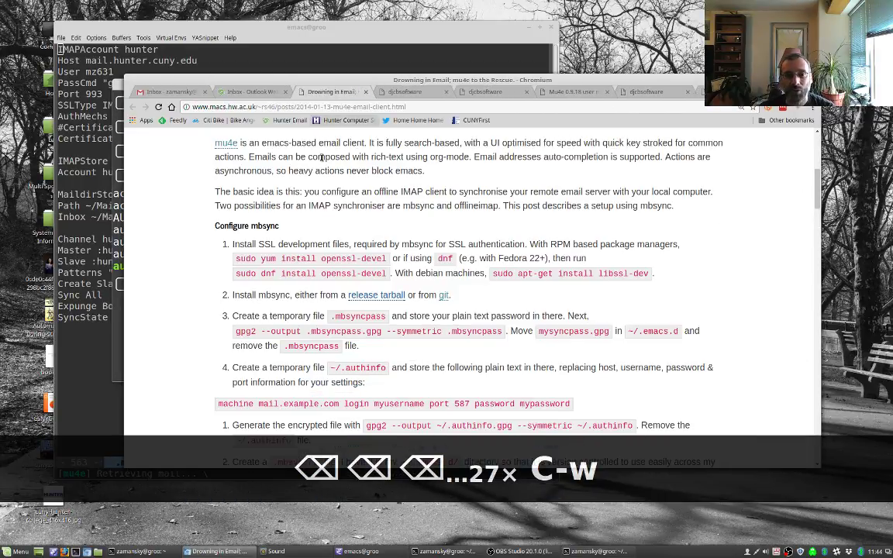
scroll(279, 302, "down", 1)
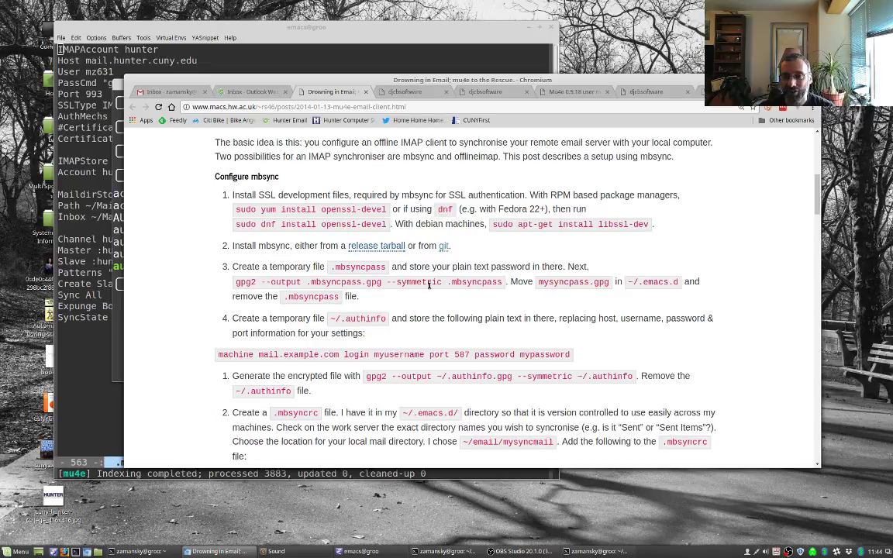
scroll(419, 287, "down", 1)
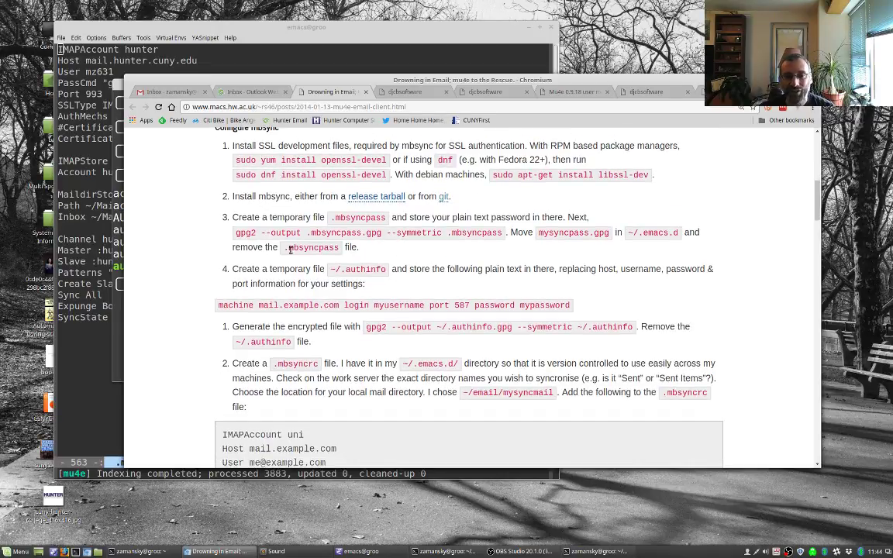
left_click_drag(290, 249, 342, 249)
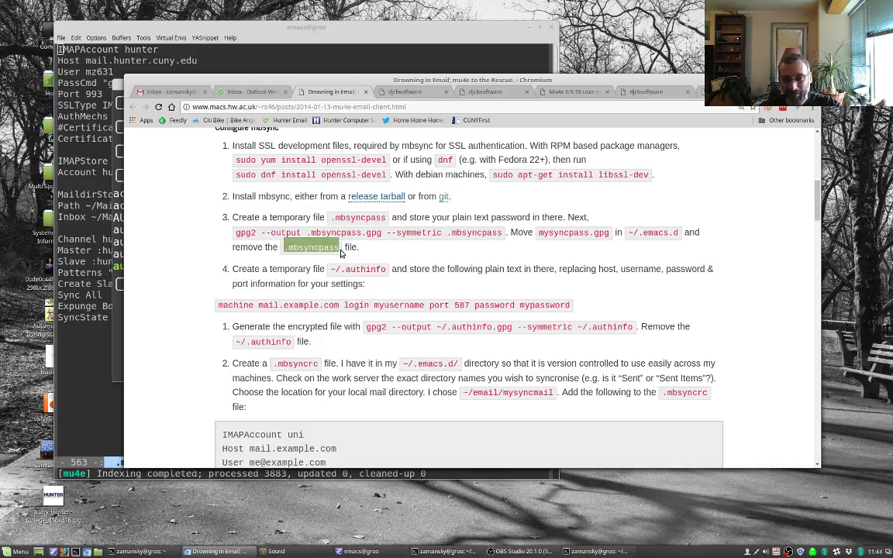
Step: Read further down the tutorial's .mbsyncrc example, then view your full .mbsyncrc in Emacs
scroll(336, 260, "down", 1)
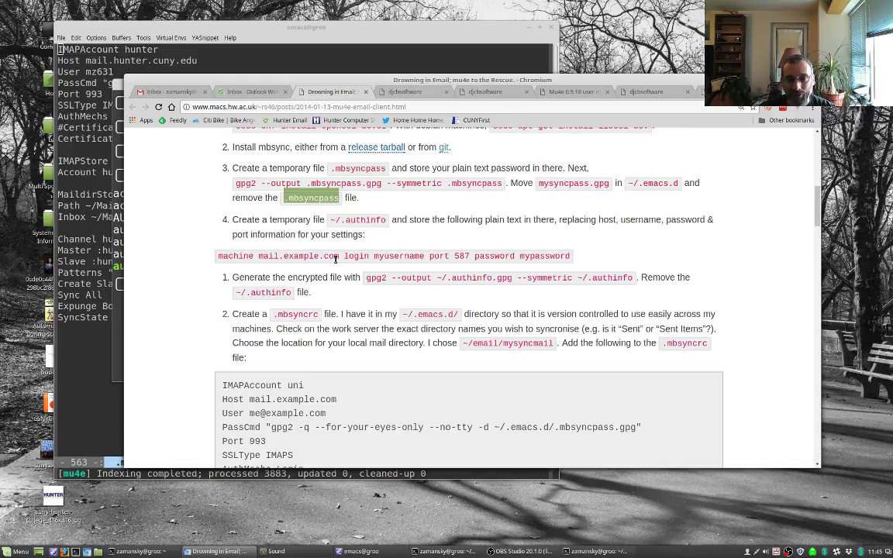
scroll(337, 260, "down", 3)
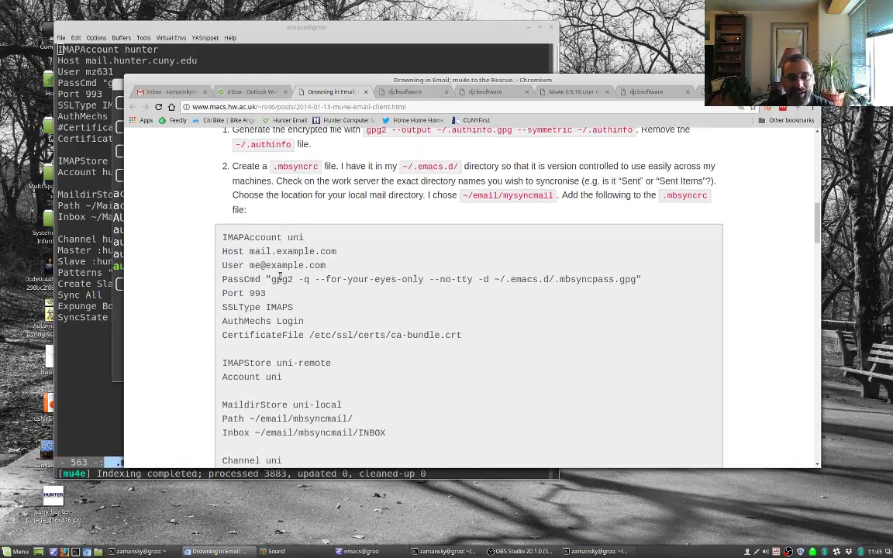
scroll(280, 275, "down", 1)
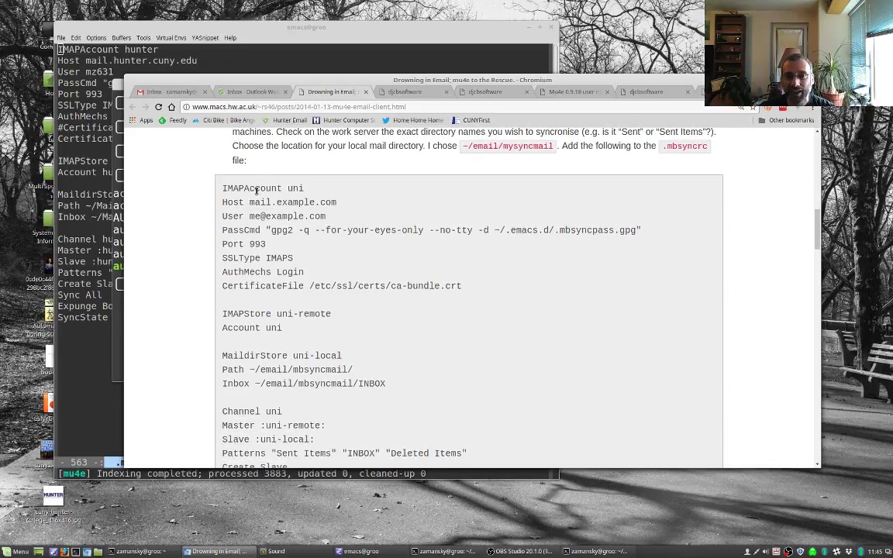
left_click(110, 128)
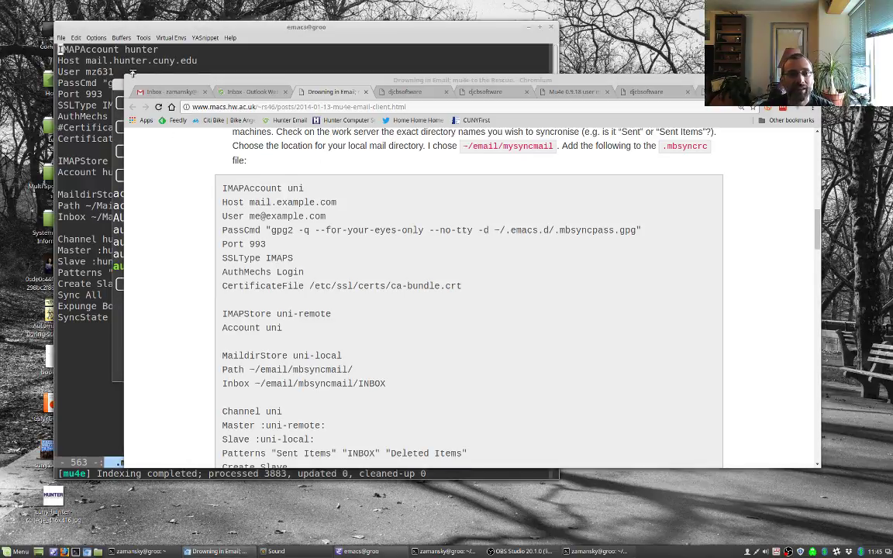
left_click(110, 71)
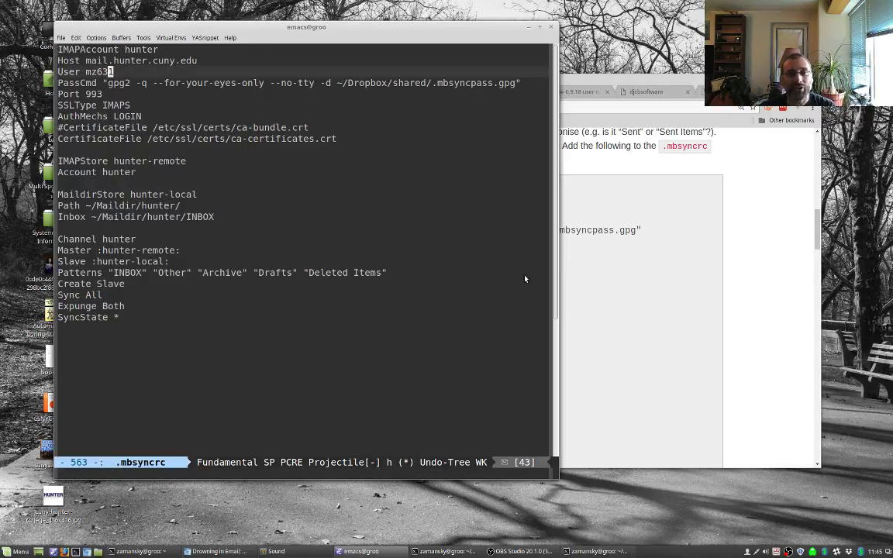
left_click(574, 281)
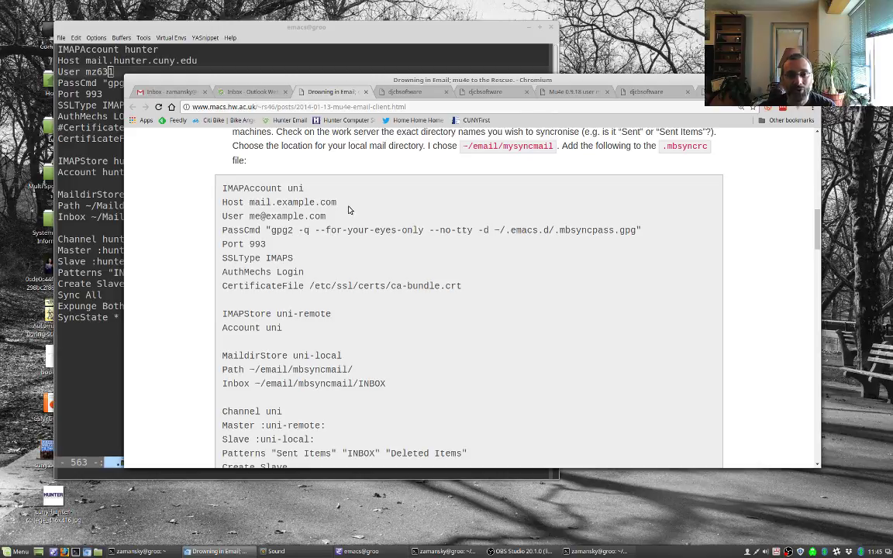
left_click(103, 59)
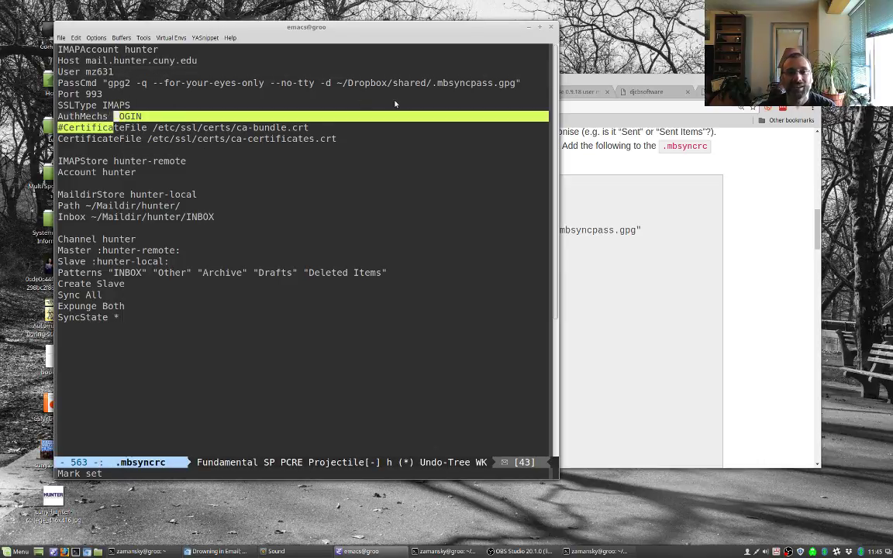
left_click(437, 82)
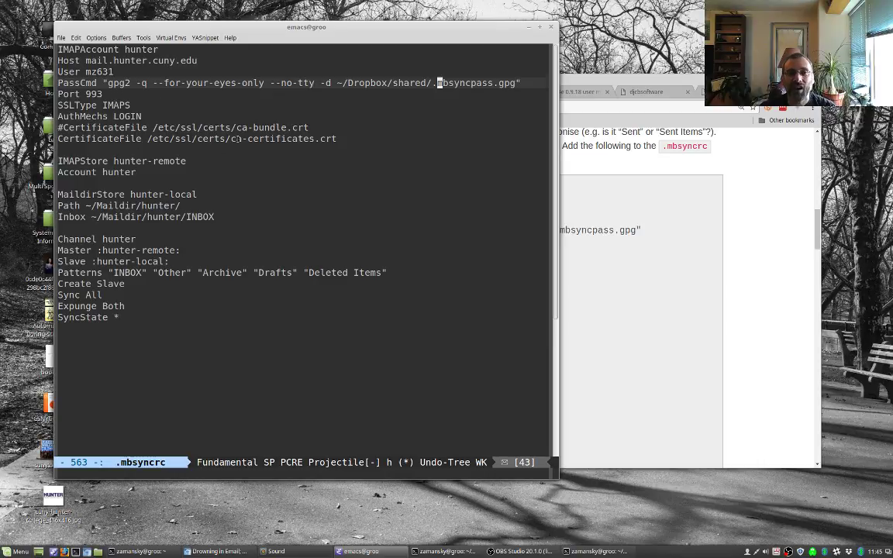
left_click(237, 139)
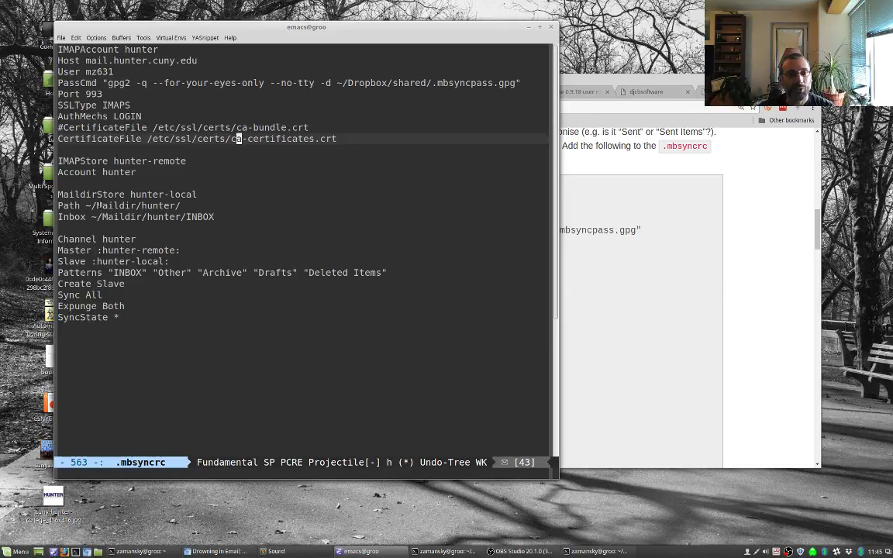
key("alt+Tab")
scroll(305, 331, "down", 1)
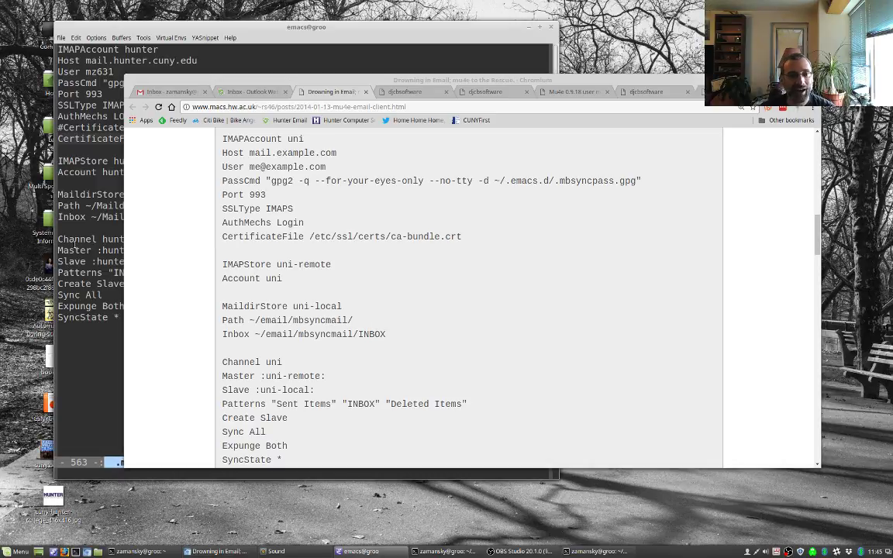
key("alt+Tab")
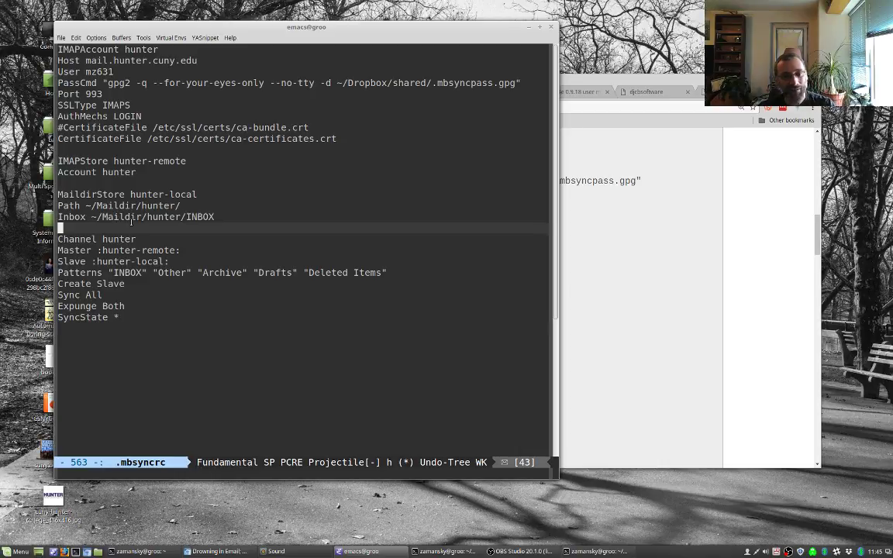
Step: Check the tutorial, then run mbsync in the terminal
key("alt+Tab")
key("alt+Tab")
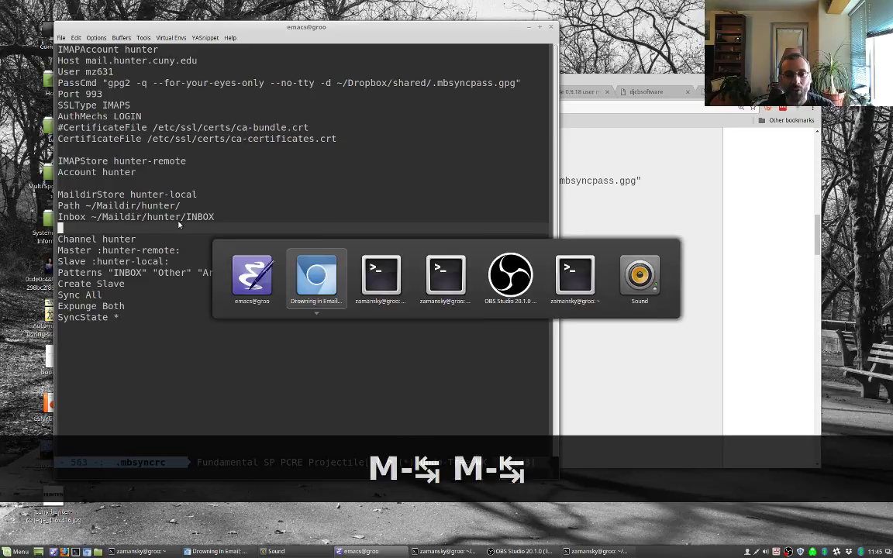
key("alt+Tab")
key("alt+Tab")
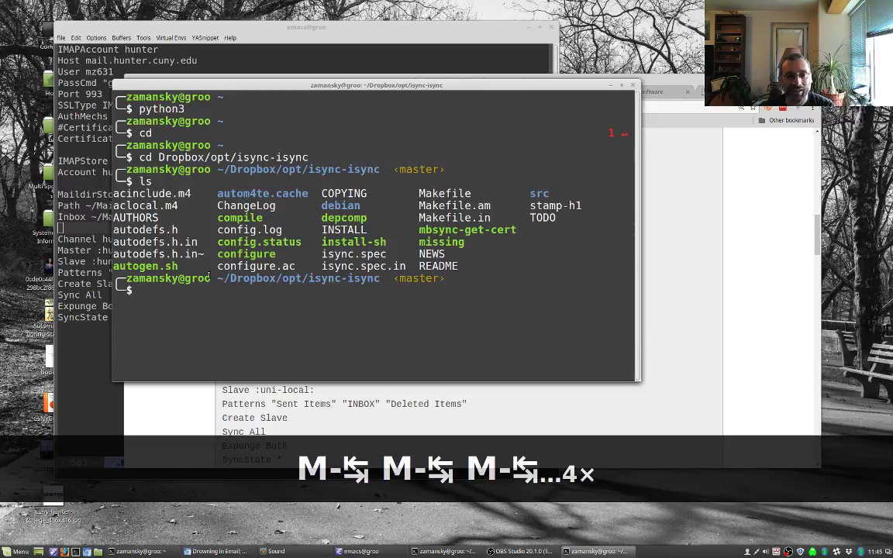
type("mbsync")
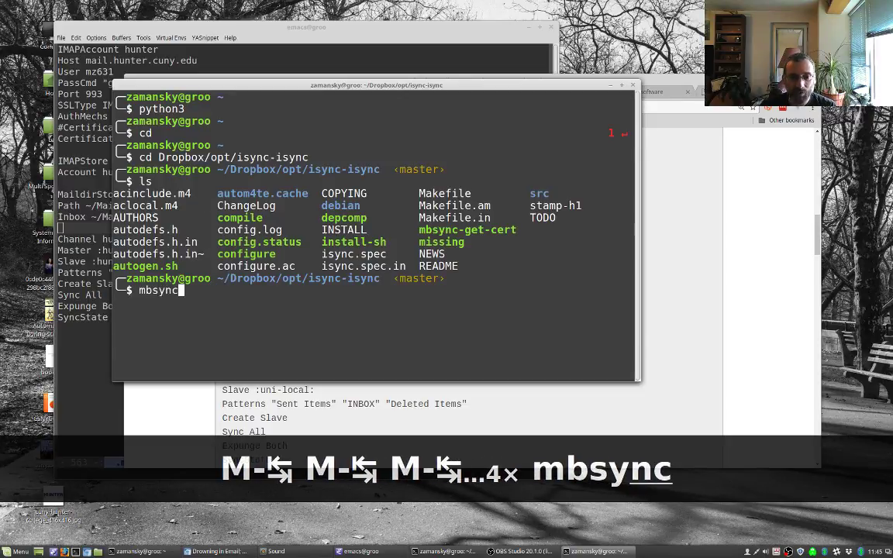
left_click(638, 292)
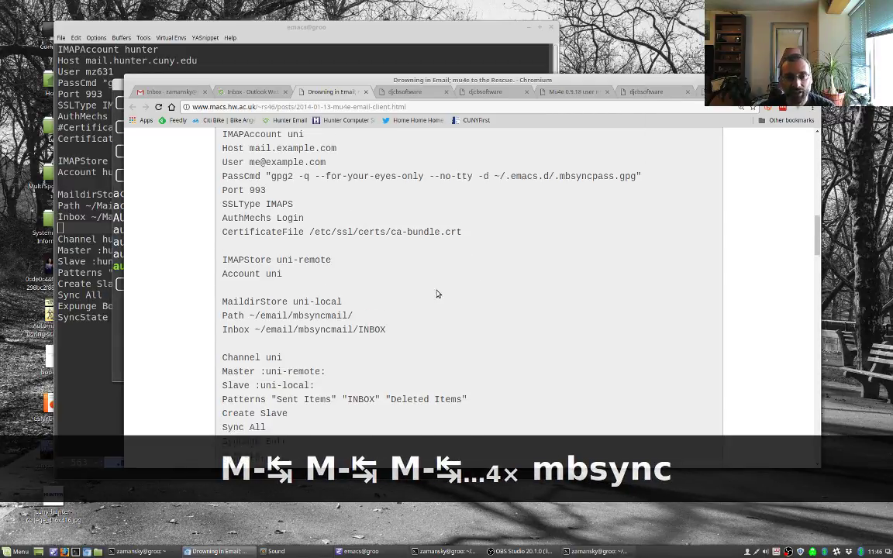
scroll(437, 293, "down", 3)
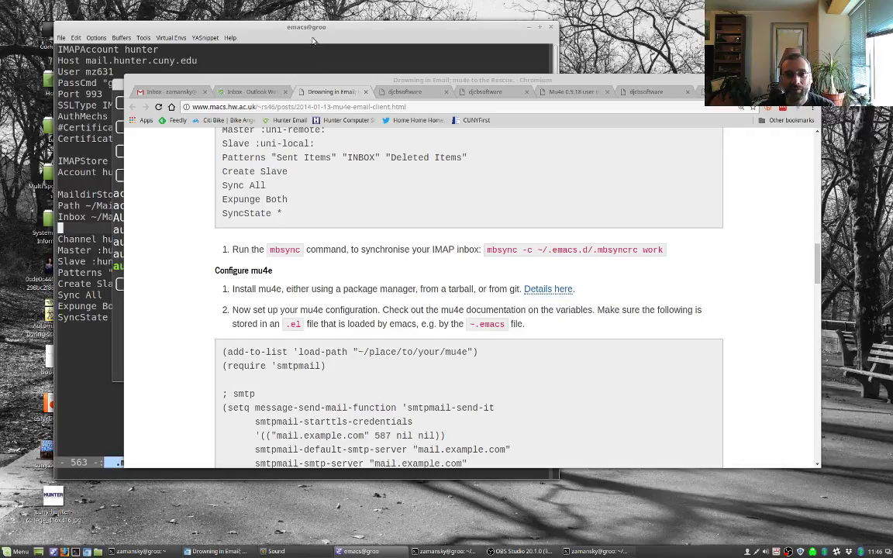
key("alt+Tab")
key("alt+Tab")
key("alt+Tab")
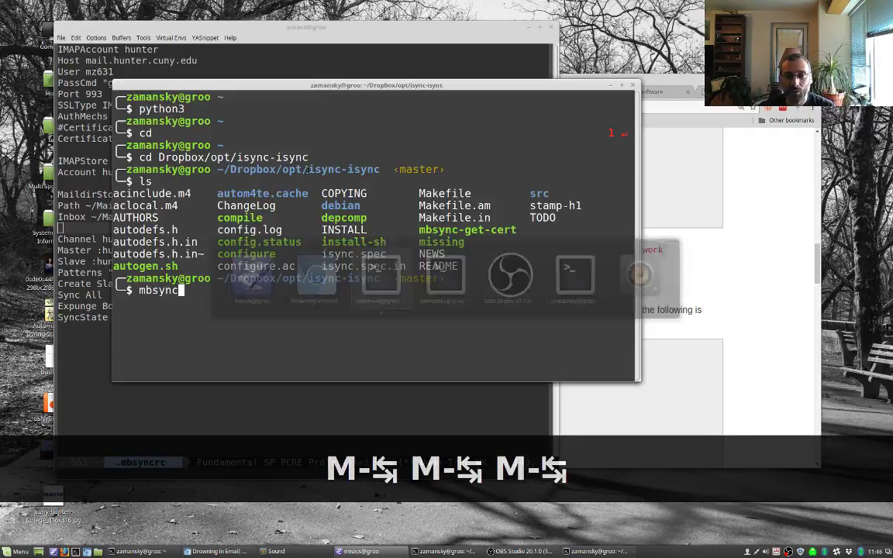
key("Return")
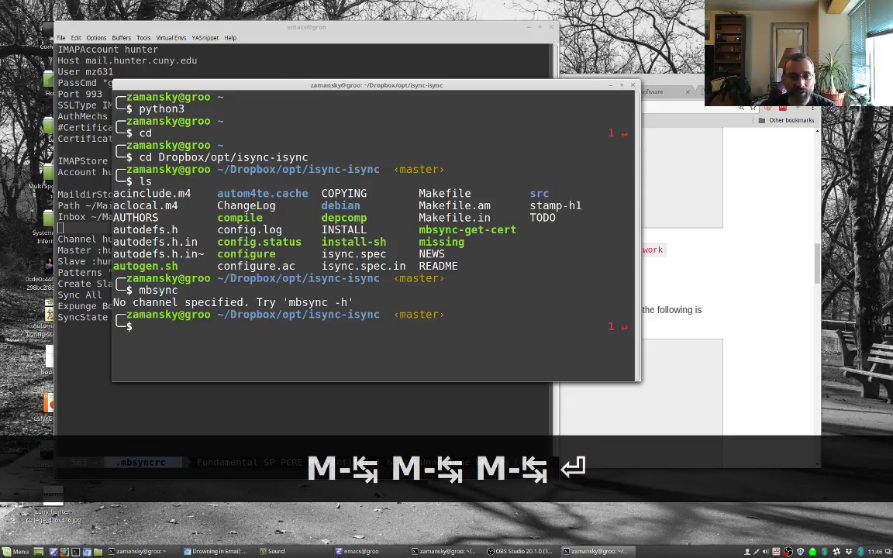
Step: Run mbsync hunter, then mbsync -a to sync all channels
key("Up")
type("hunter")
key("Return")
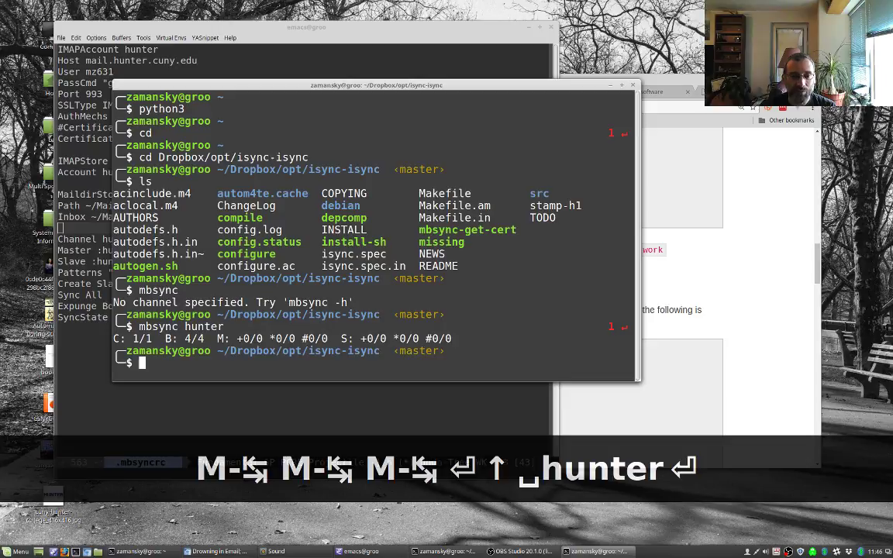
key("Up")
key("BackSpace")
key("BackSpace")
key("BackSpace")
key("BackSpace")
key("BackSpace")
key("BackSpace")
type("-a")
key("Return")
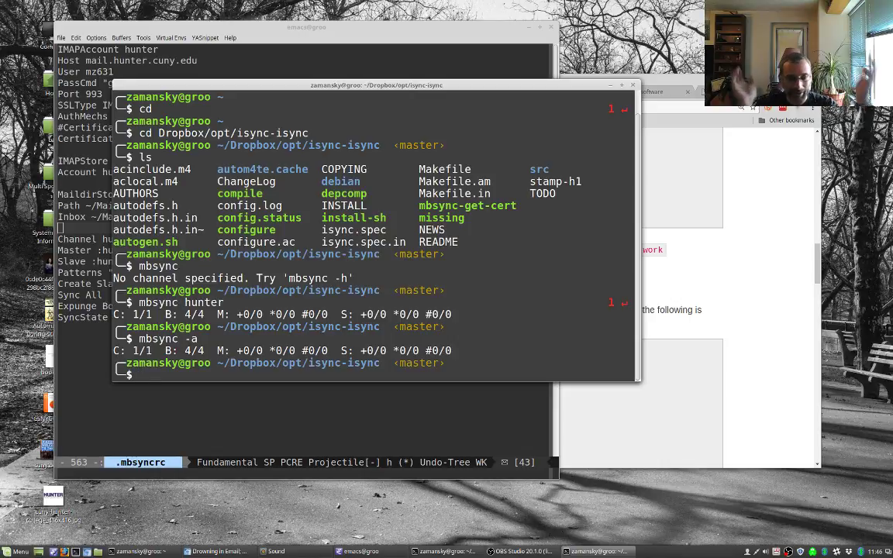
Step: Type 'mkdir Maildir/hunter' at the prompt without running it
type("mkdi M")
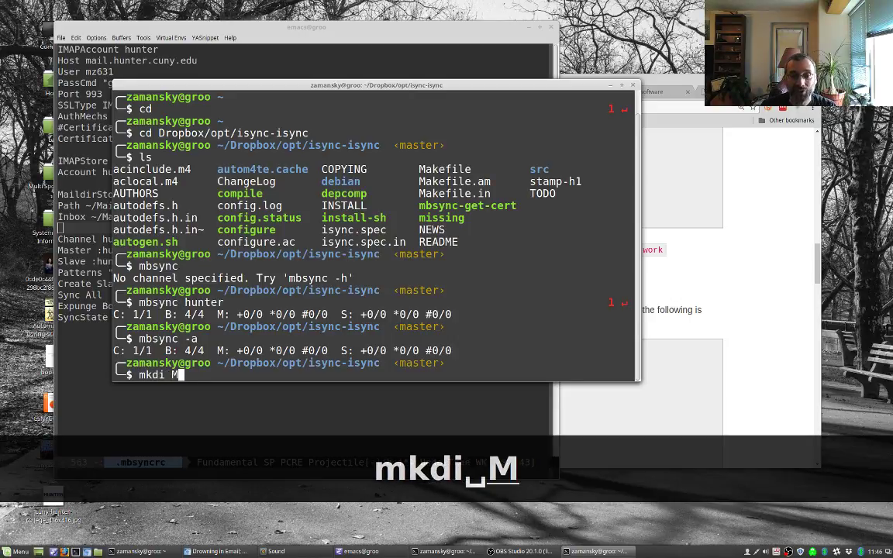
key("BackSpace")
key("BackSpace")
type("r")
type("ldir")
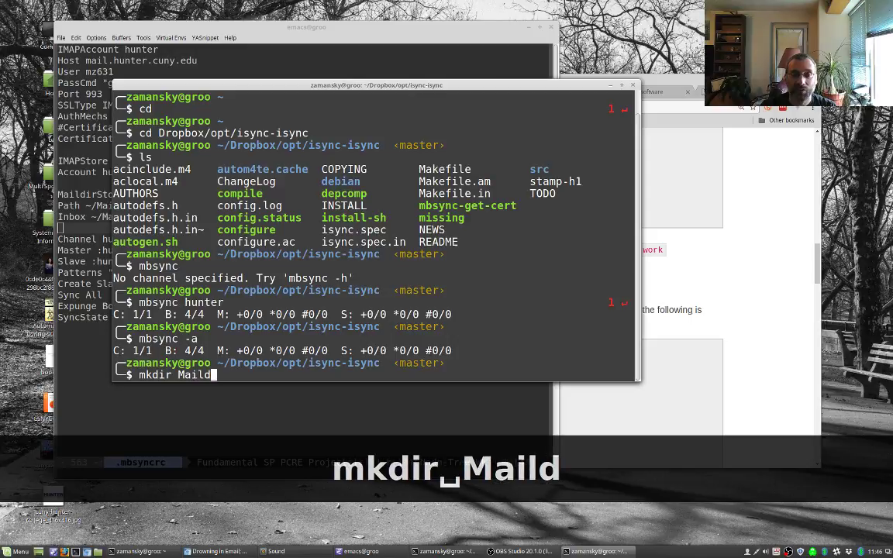
key("BackSpace")
key("BackSpace")
key("BackSpace")
key("BackSpace")
key("BackSpace")
key("BackSpace")
key("BackSpace")
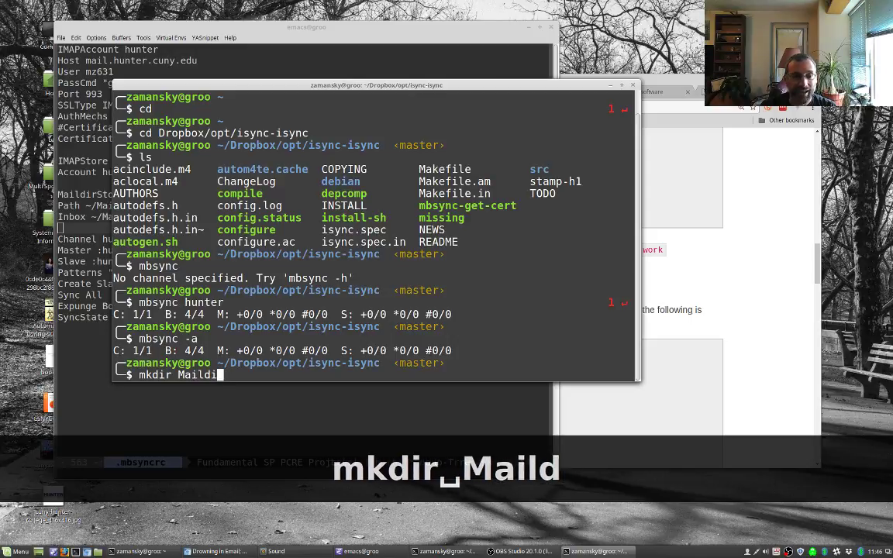
type("Maildir/Hunter")
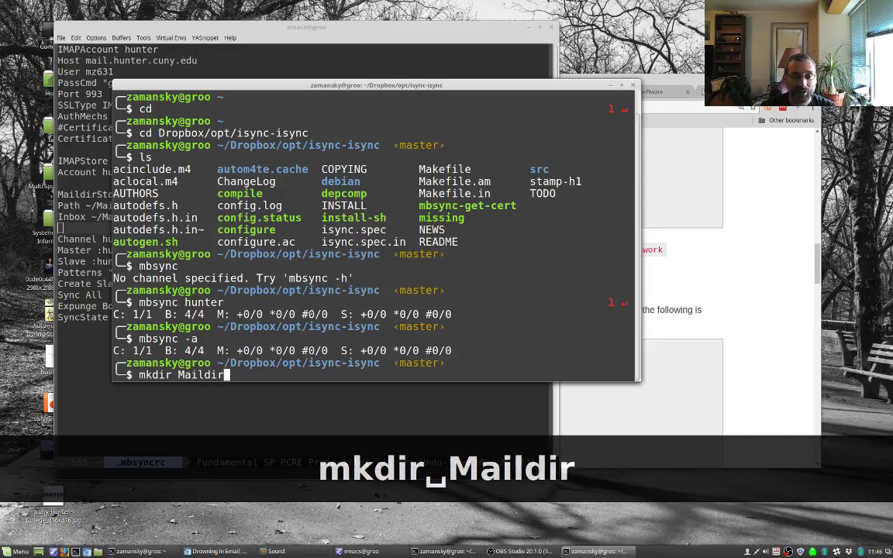
key("BackSpace")
key("BackSpace")
key("BackSpace")
key("BackSpace")
key("BackSpace")
key("BackSpace")
type("hunter")
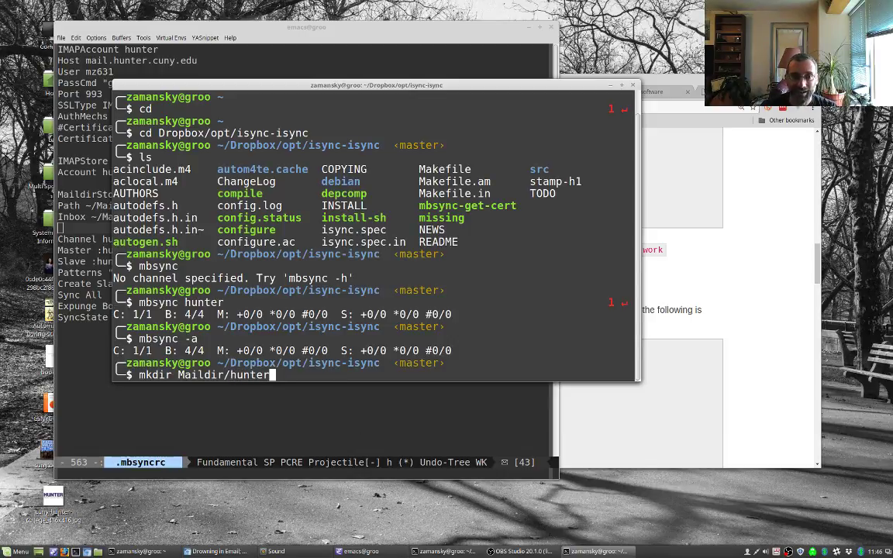
Step: Cancel the mkdir command and shorten the Path value to ~/M/hunter in .mbsyncrc
key("ctrl+c")
key("alt+Tab")
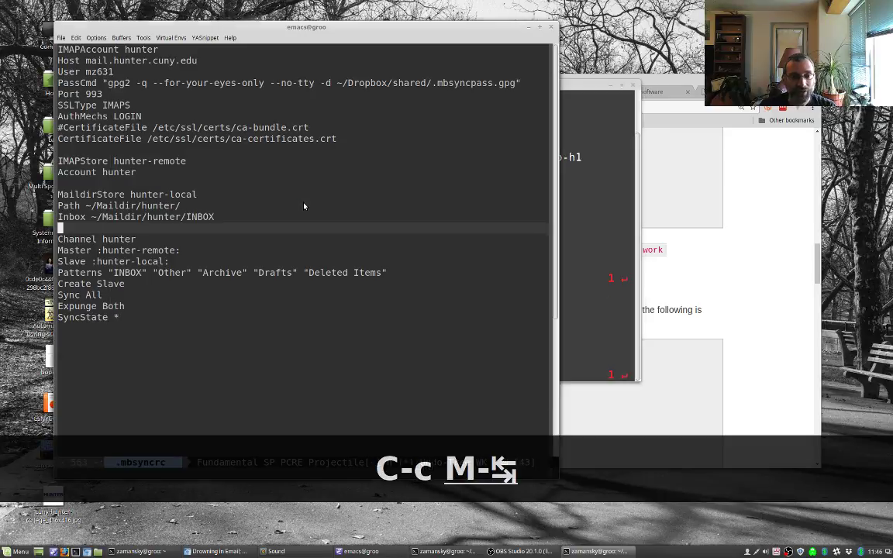
key("Up")
key("Up")
key("Right")
key("Right")
key("Right")
key("Right")
key("Right")
key("Right")
key("Right")
key("Right")
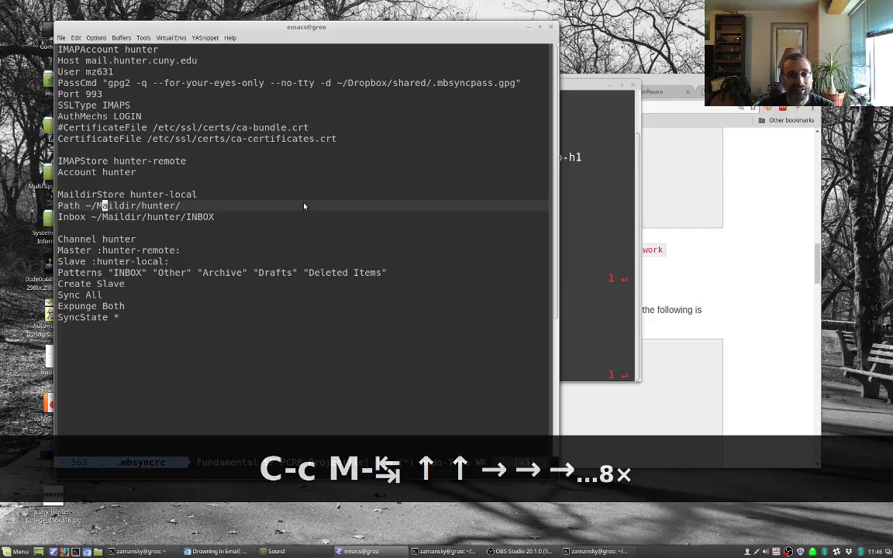
key("ctrl+d")
key("ctrl+d")
key("ctrl+d")
key("ctrl+d")
key("ctrl+d")
key("ctrl+d")
Step: Shorten the Inbox path to ~/M/hunter, save .mbsyncrc, and recall mbsync in the terminal
key("Down")
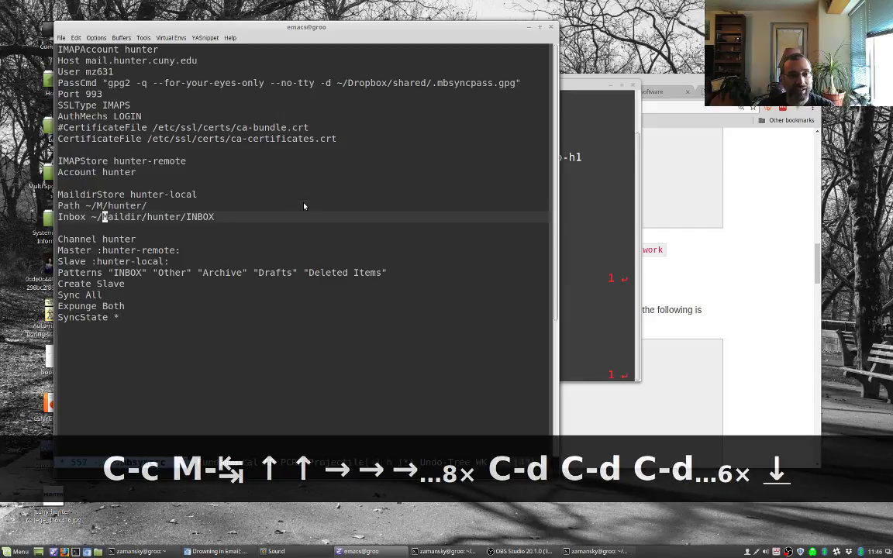
key("Right")
key("ctrl+d")
key("ctrl+d")
key("ctrl+d")
key("ctrl+d")
key("ctrl+d")
key("ctrl+d")
key("ctrl+x")
key("ctrl+s")
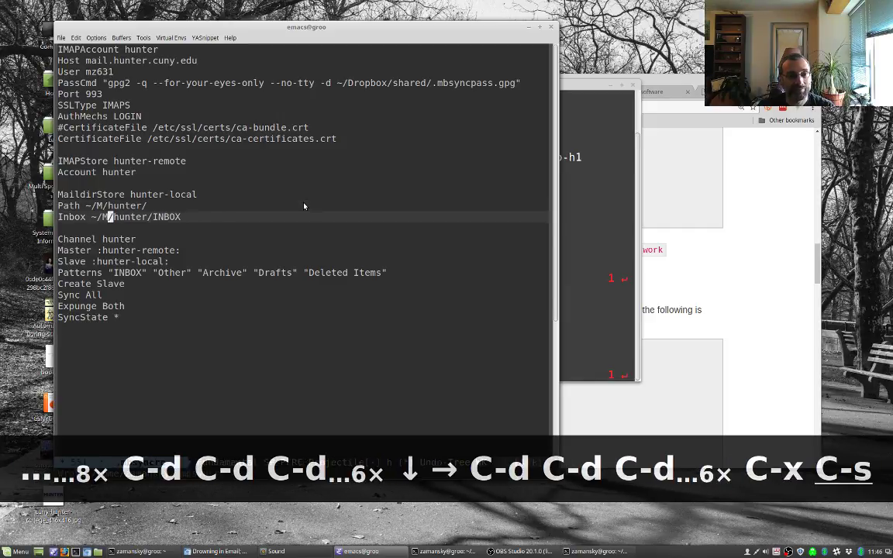
key("alt+Tab")
key("Up")
key("Up")
key("Up")
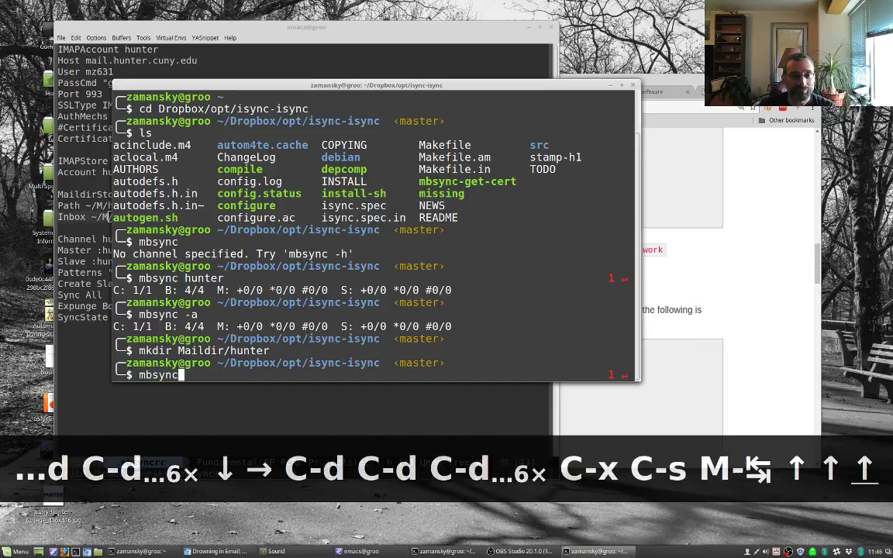
Step: Run mbsync -a, create an M folder, and rerun mbsync -a
type("-a")
key("Return")
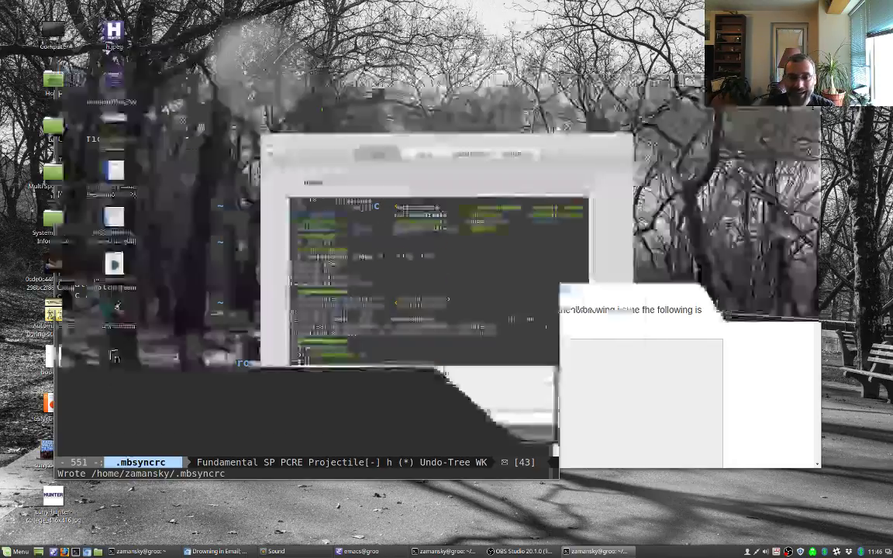
key("Up")
key("BackSpace")
key("BackSpace")
key("ctrl+c")
type("mkdir M")
key("Return")
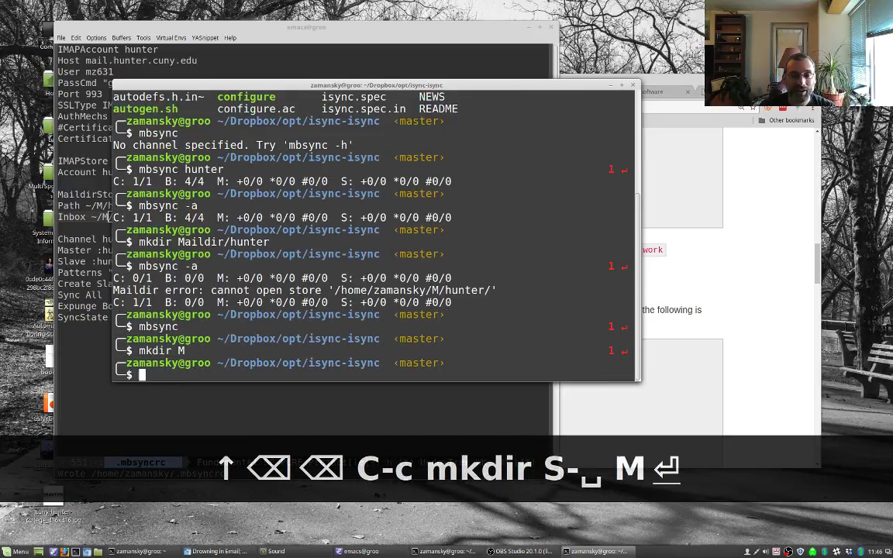
key("Up")
key("Up")
key("Return")
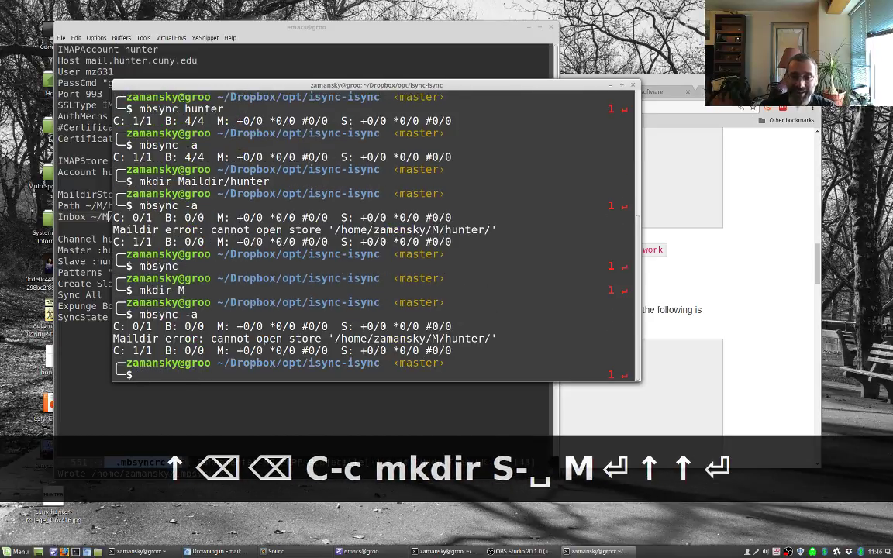
Step: Create M/hunter, rerun mbsync -a, and print the working directory with pwd
key("Up")
key("Up")
key("Up")
key("Down")
type("/hunte")
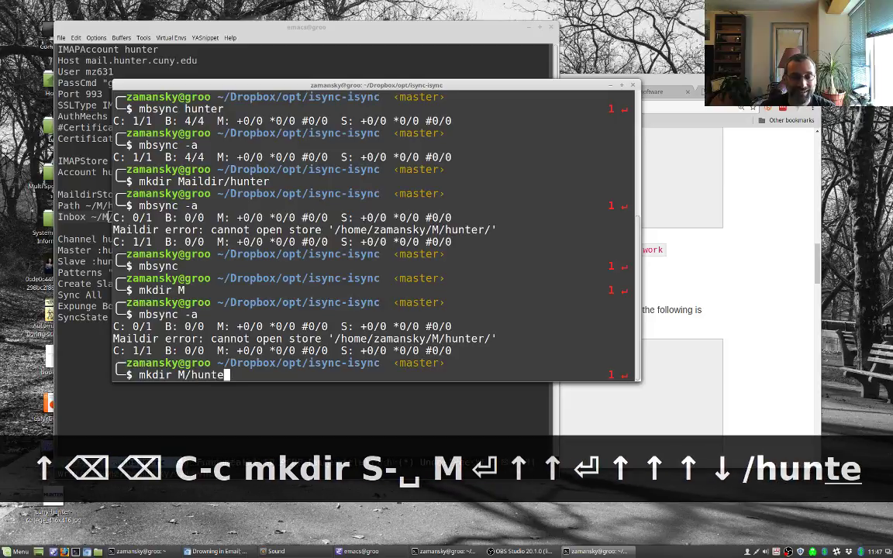
type("r")
key("Return")
key("Up")
key("Up")
key("Return")
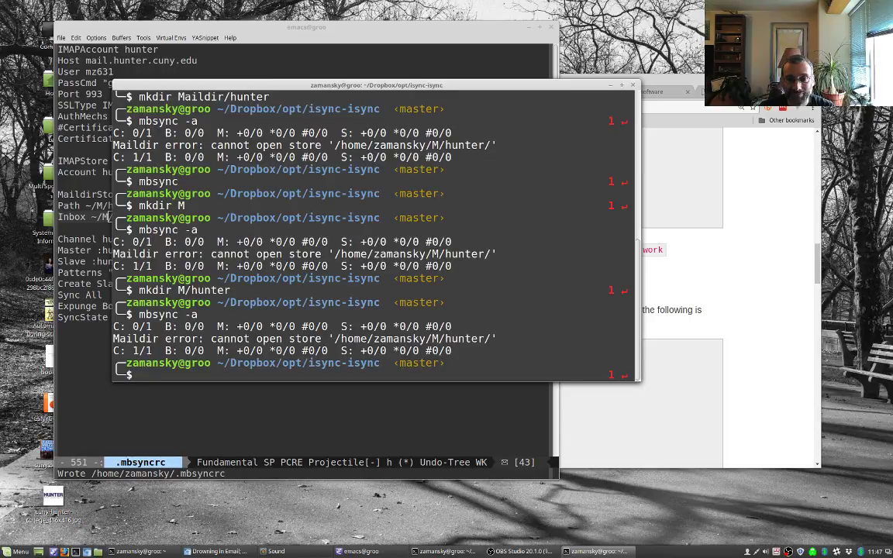
type("ls")
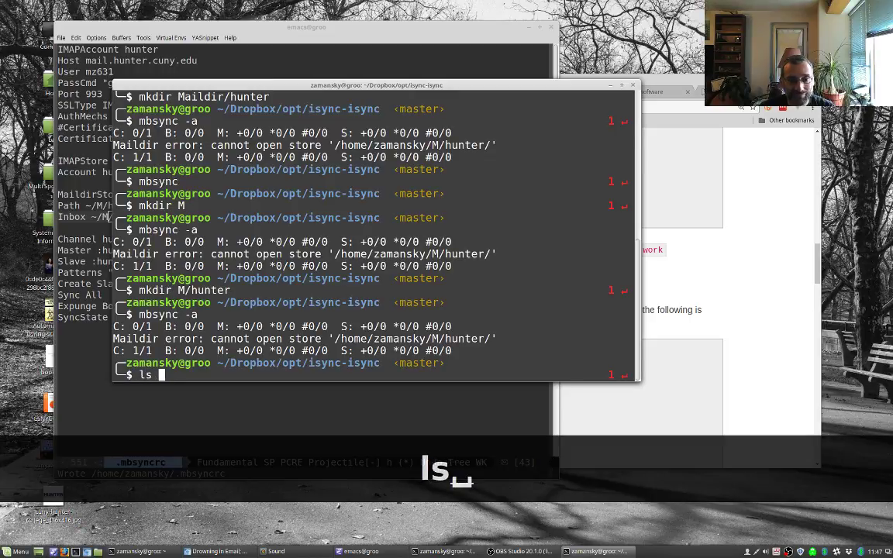
key("ctrl+c")
type("pwd")
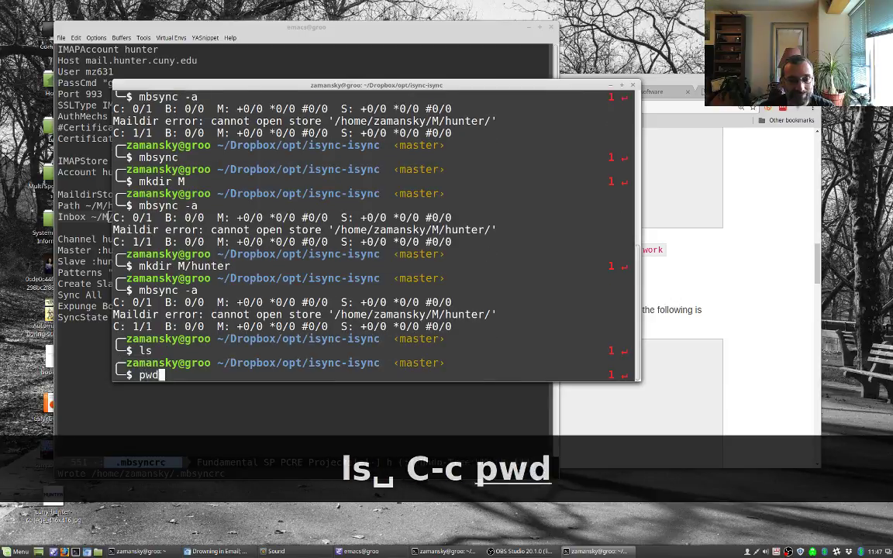
key("Return")
Step: Move the M folder up one directory and change to the parent folder
type("mv M ..")
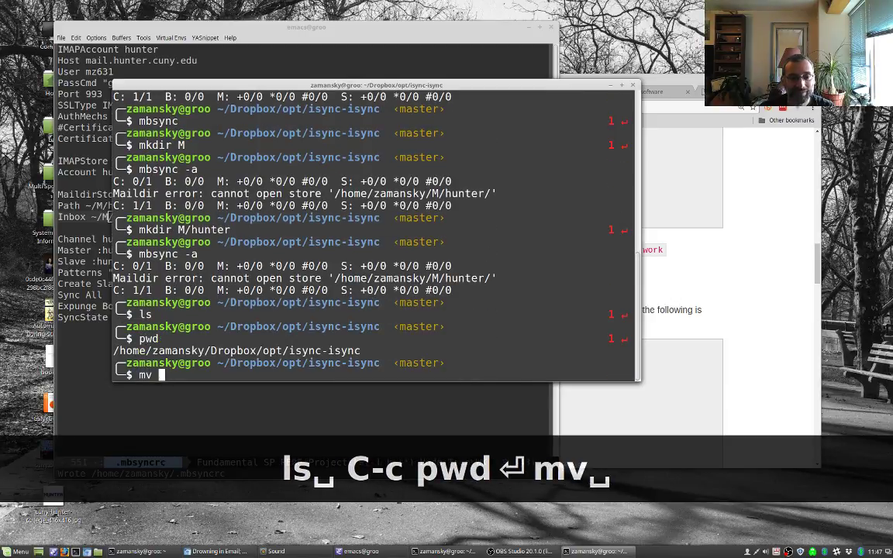
key("Return")
type("cd")
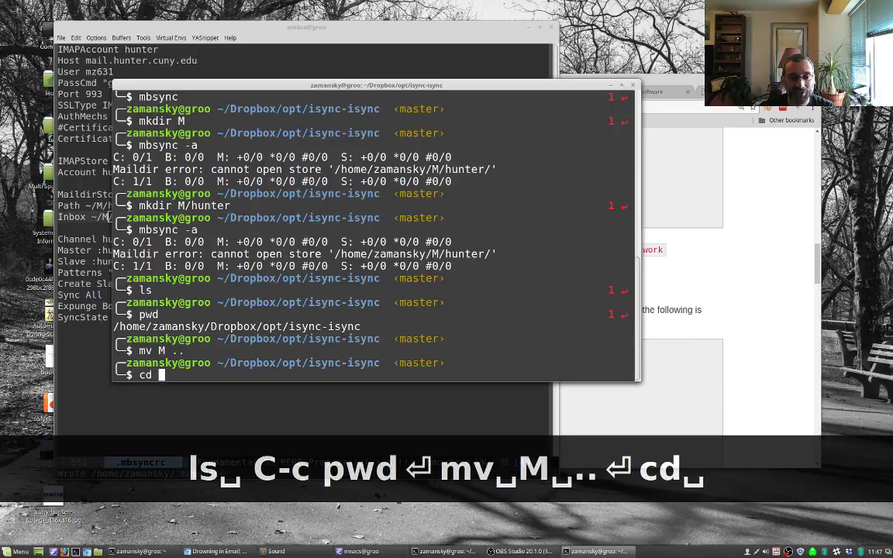
key("ctrl+c")
type("cd ..")
key("Return")
Step: Move M into the home directory, then go home and list its contents
type("mv m")
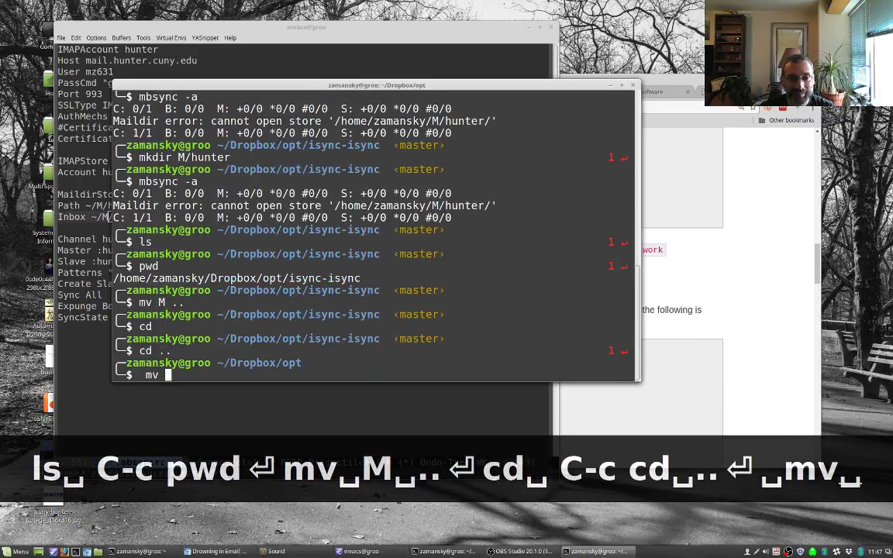
key("Tab")
key("BackSpace")
type("M ~")
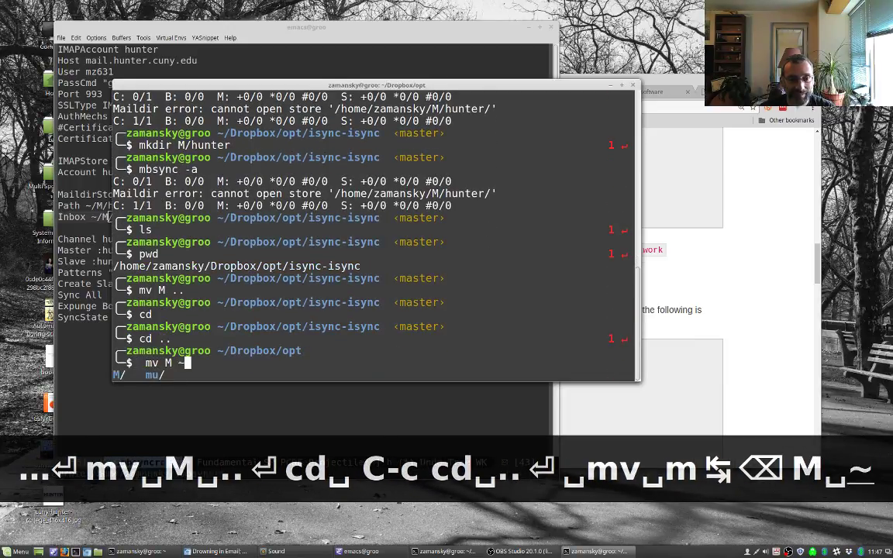
key("Return")
type("cd")
key("Return")
type("ls")
key("Return")
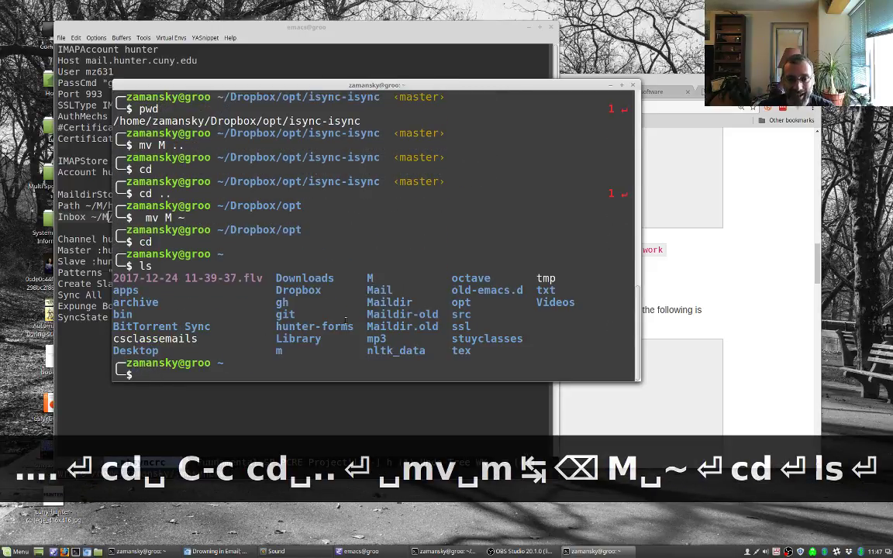
Step: Start mbsync -a, interrupt it, then delete the M folder with rm -r M
type("mbsync -a")
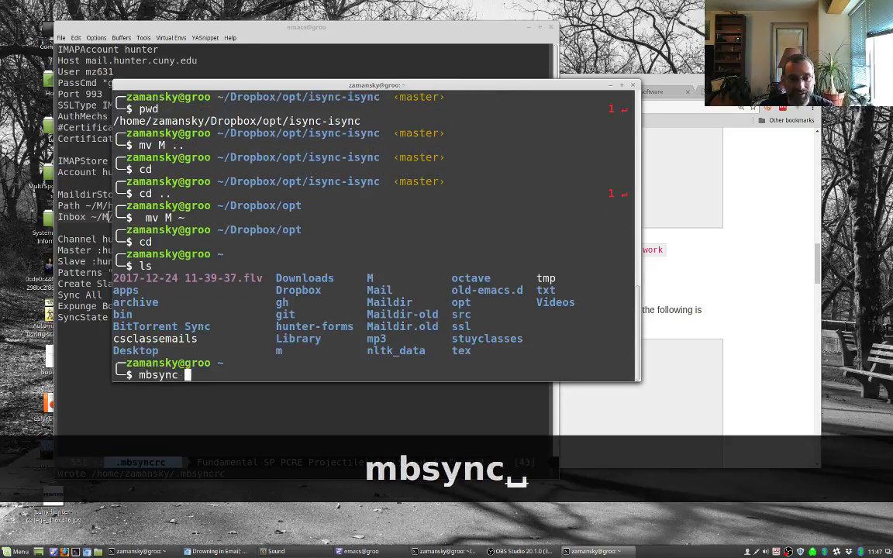
key("Return")
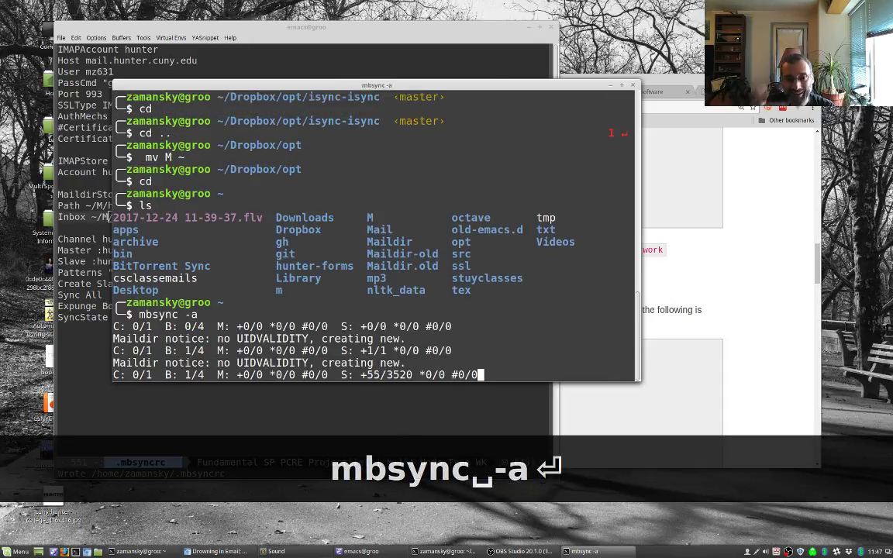
key("ctrl+c")
type("rm")
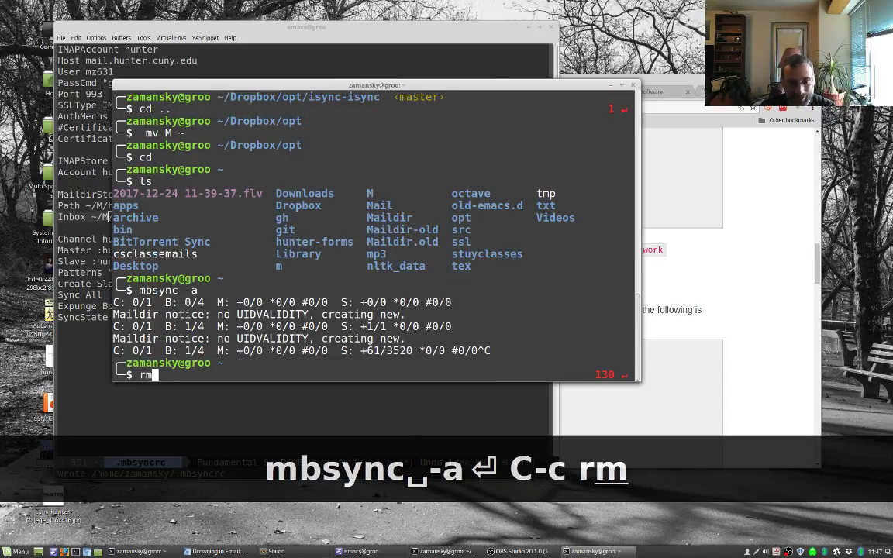
type(" -r M")
key("Return")
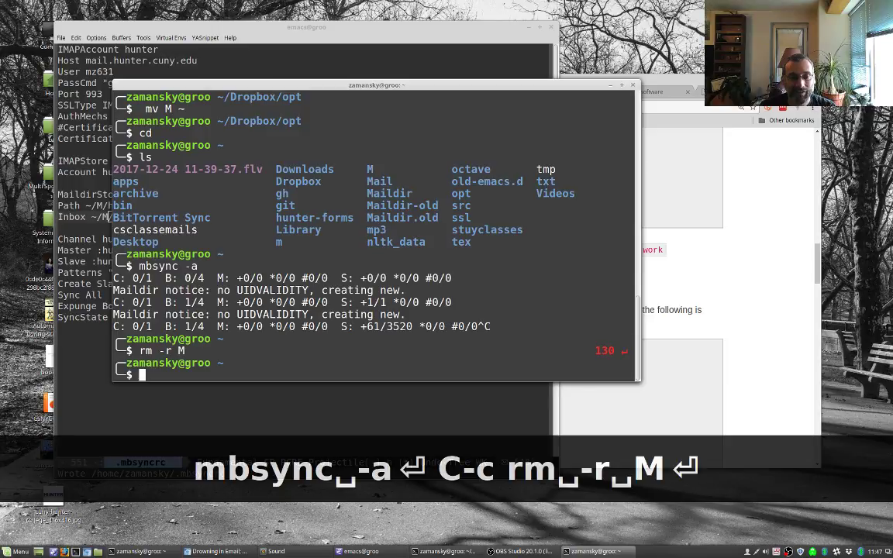
Step: Restore the Inbox and Path values to ~/Maildir/hunter and save .mbsyncrc
key("alt+Tab")
type("aildir")
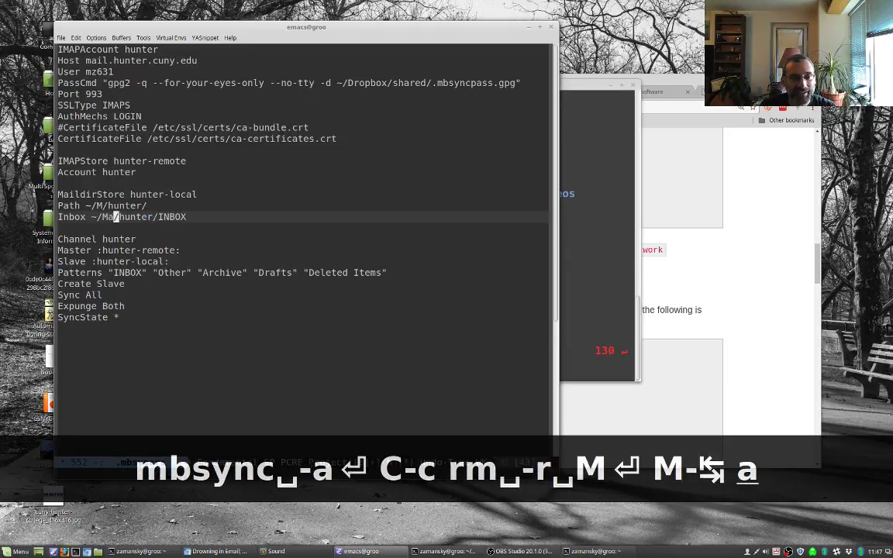
key("Up")
key("Left")
key("Left")
key("Left")
key("Left")
key("Left")
key("Left")
key("Left")
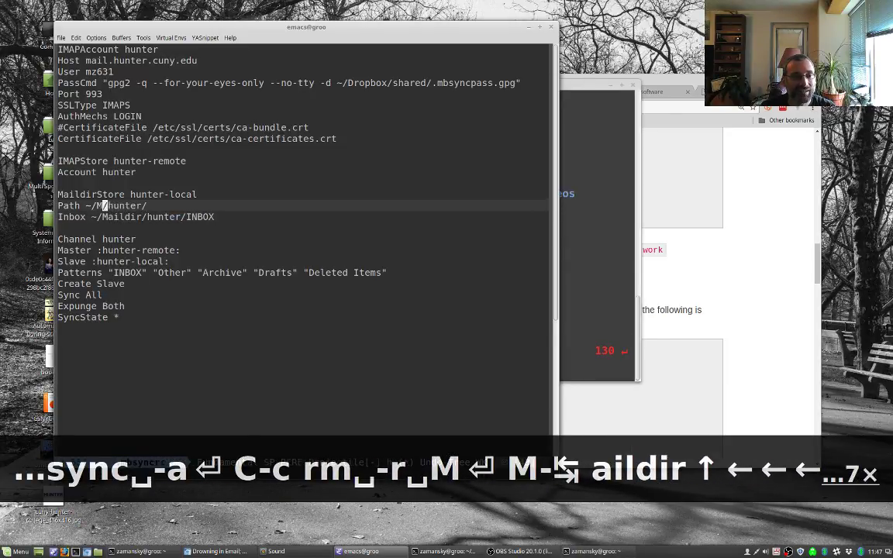
type("aildir")
key("ctrl+x")
key("ctrl+s")
Step: Run mbsync -a again in the terminal
key("alt+Tab")
type("mbsync")
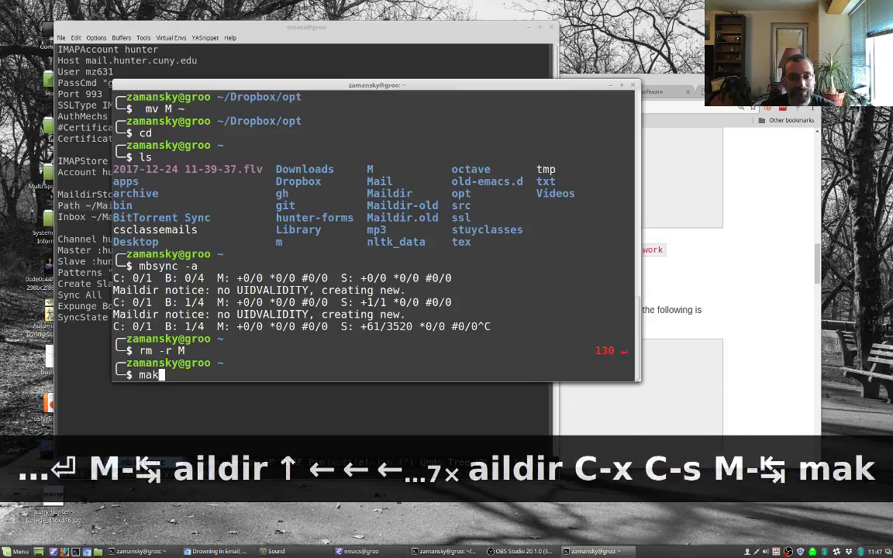
type(" -a")
key("Return")
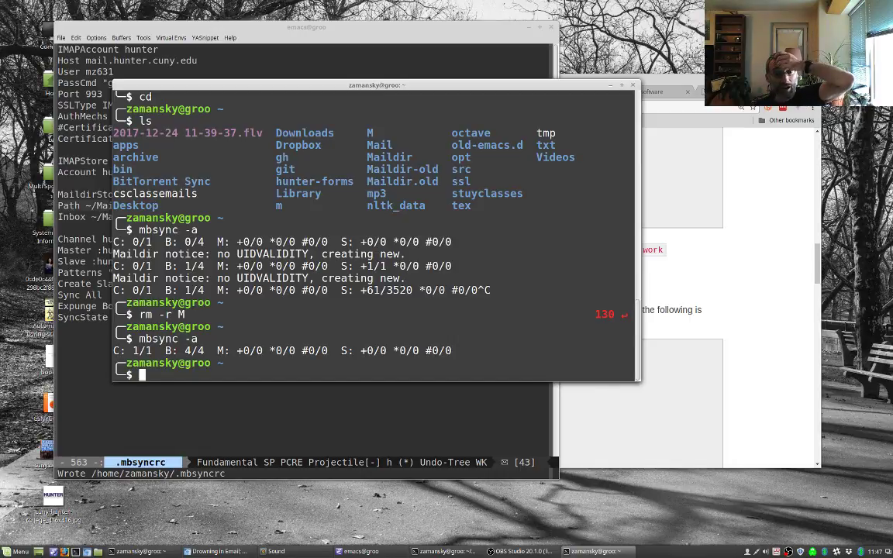
Step: Highlight the folder names on the .mbsyncrc Patterns line, then bring the mu4e article back
left_click(81, 340)
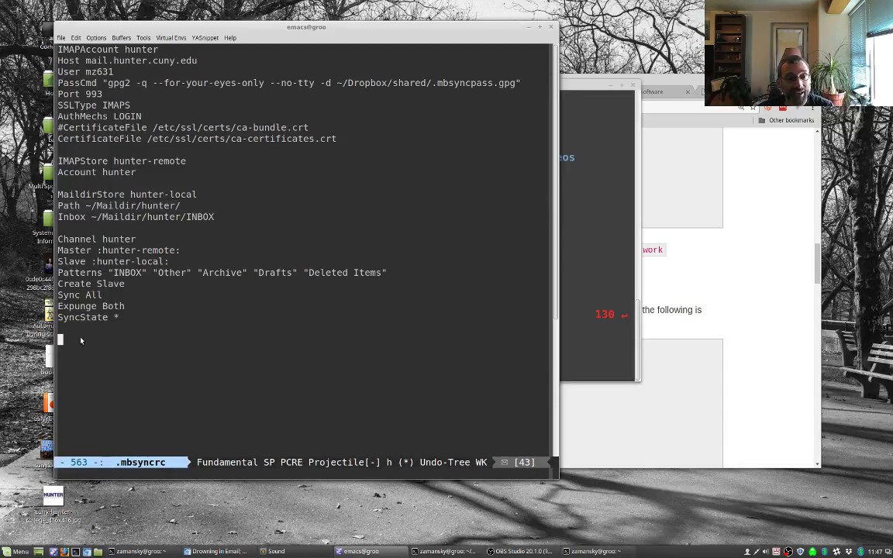
left_click_drag(109, 271, 390, 273)
left_click(684, 311)
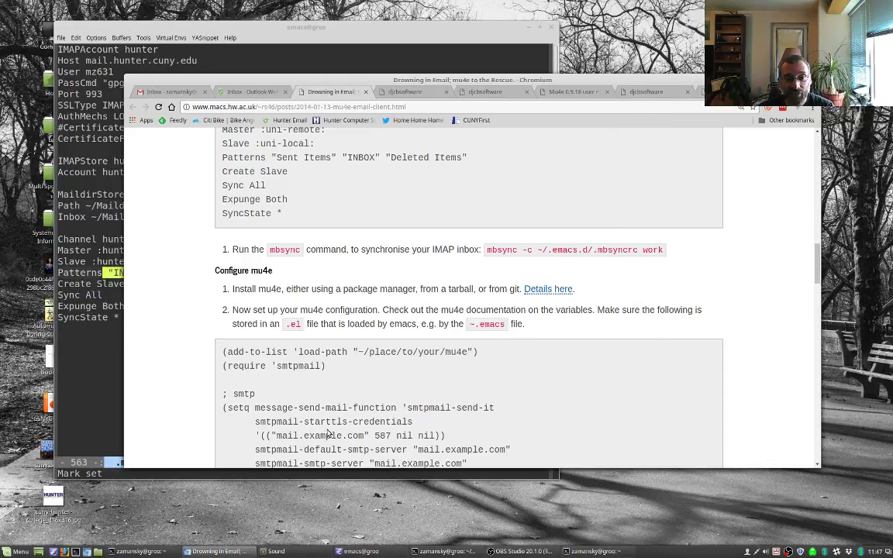
scroll(331, 435, "up", 4)
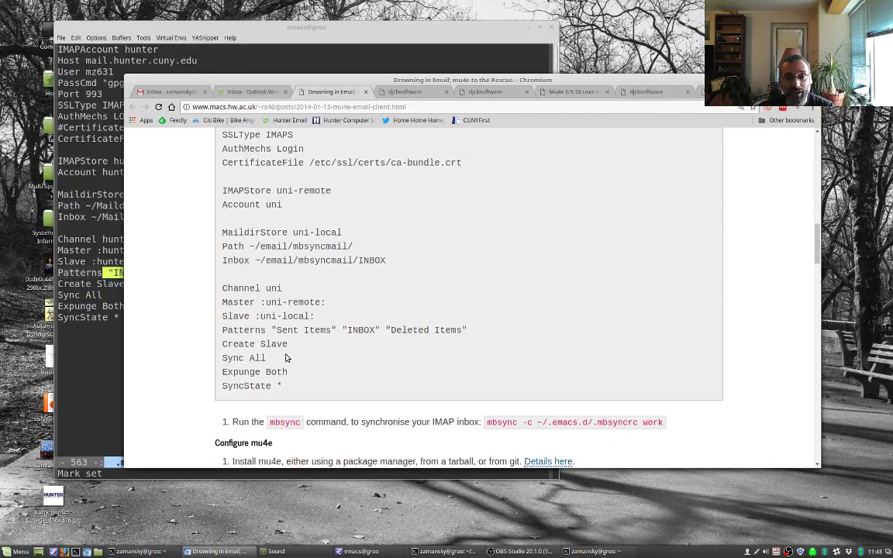
Step: Compare .mbsyncrc against the article's mbsync example, then open the djcbsoftware mu4e page
left_click(96, 320)
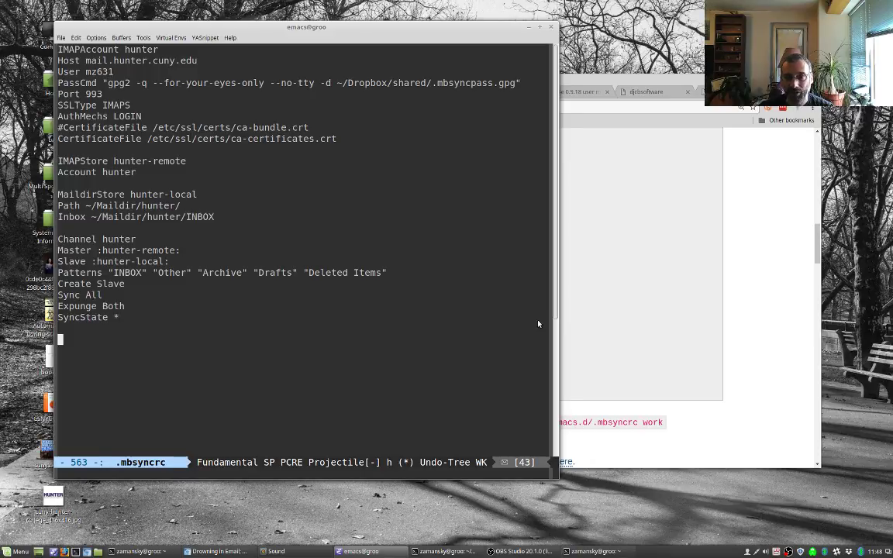
left_click(738, 354)
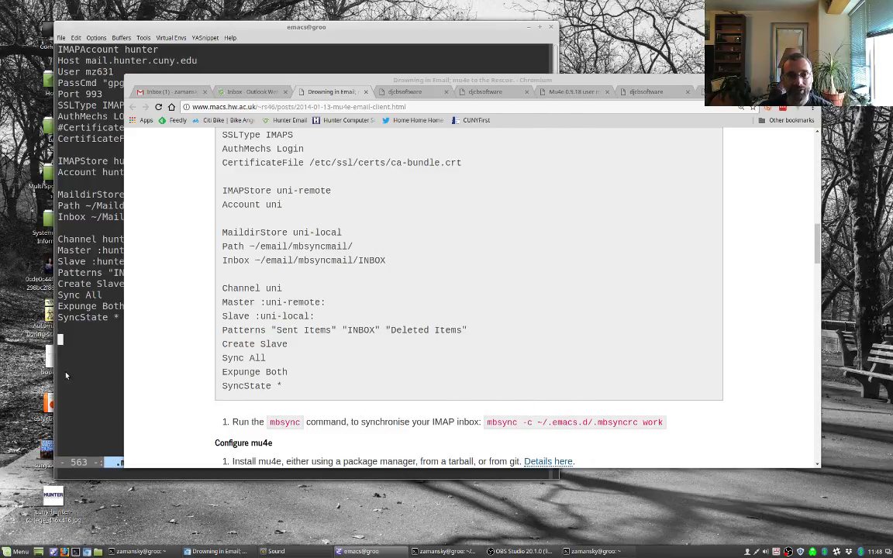
left_click(72, 344)
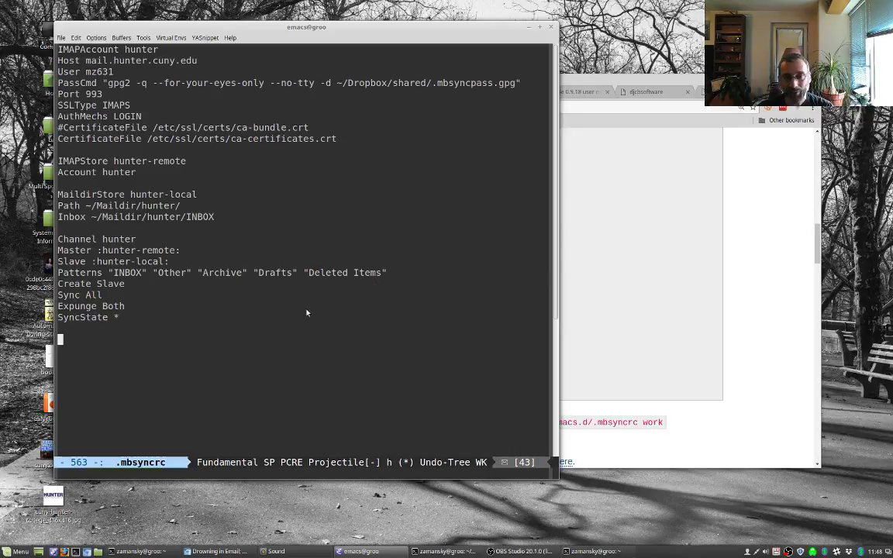
left_click(748, 380)
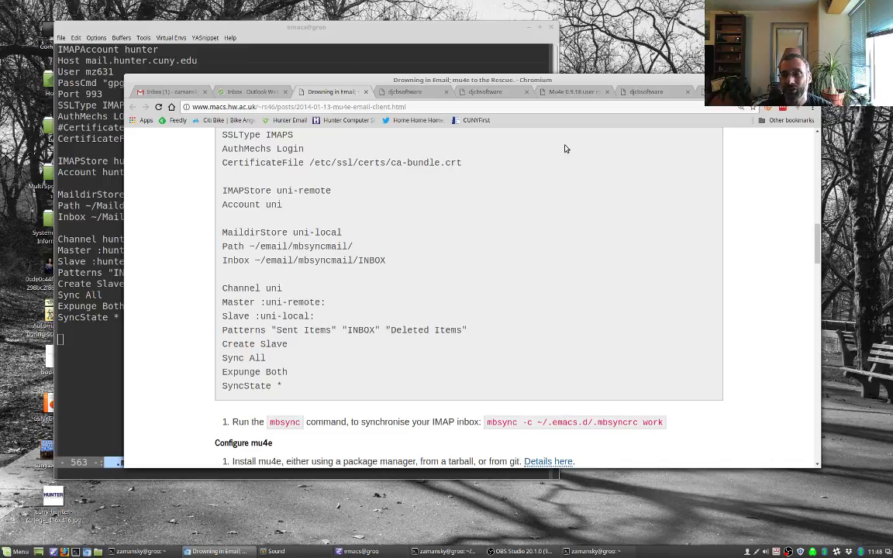
left_click(554, 90)
left_click(634, 93)
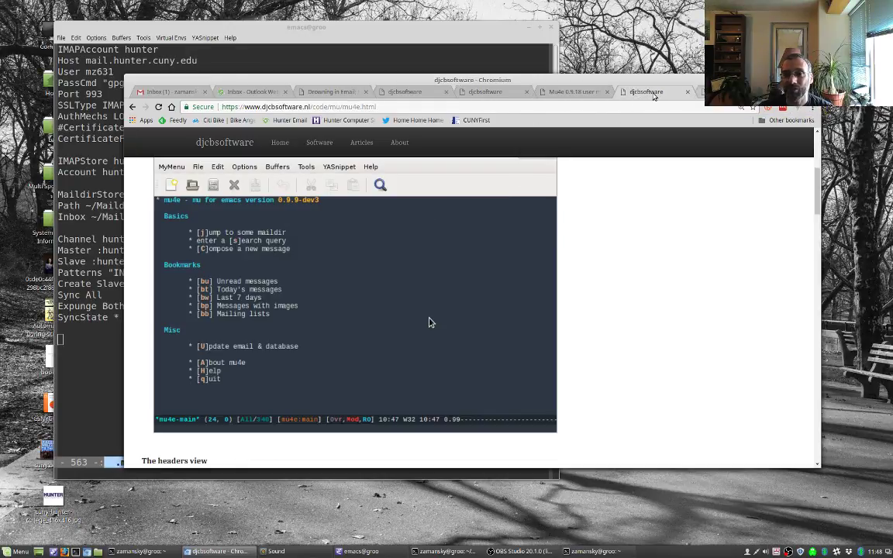
Step: Go to the mu project home page through the site's Software section
scroll(431, 322, "up", 3)
scroll(510, 337, "up", 1)
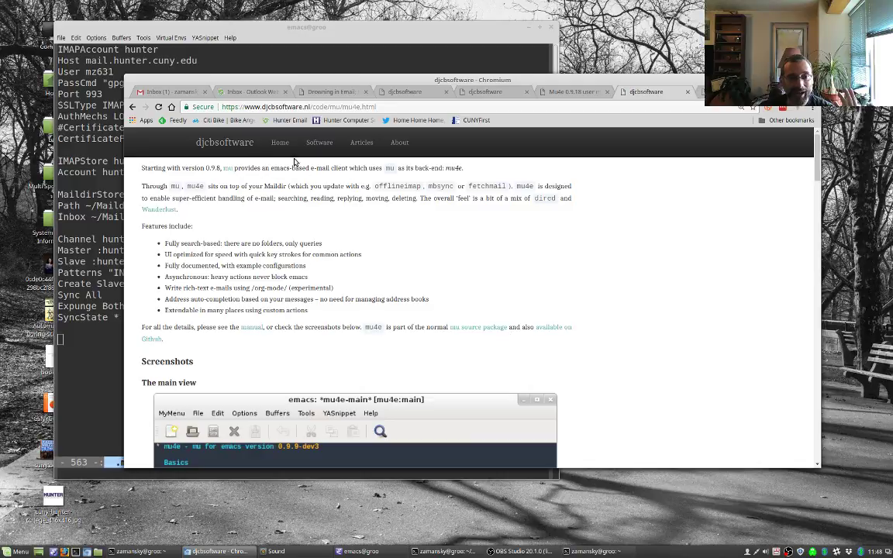
left_click(316, 146)
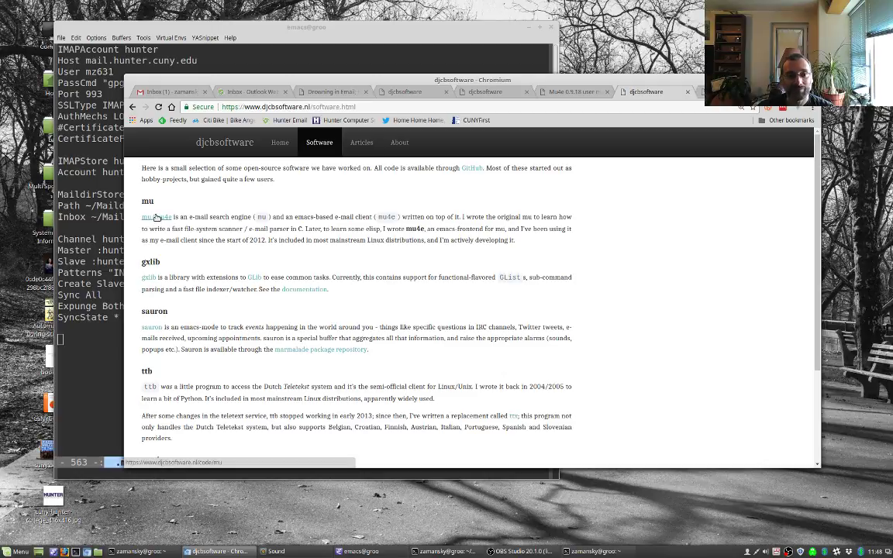
left_click(156, 217)
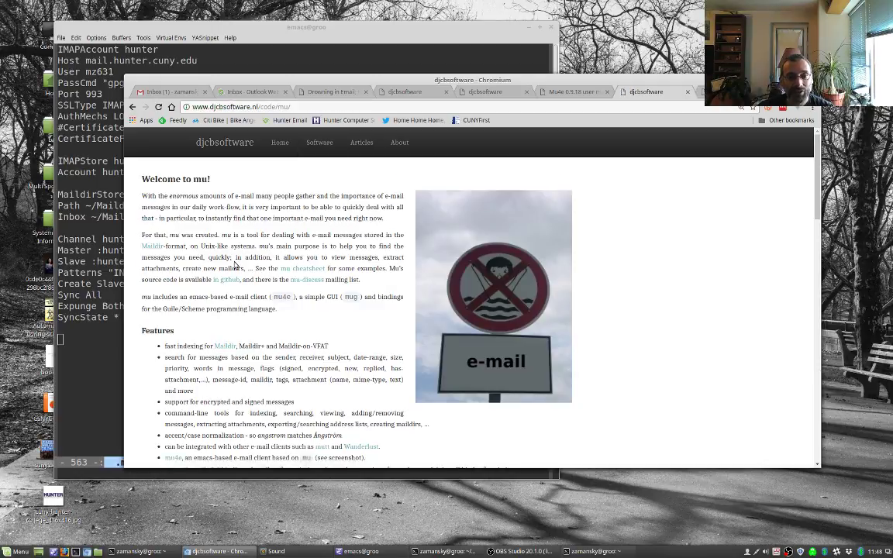
Step: Search the mu page for 'docume', step through the matches, and enlarge the text
key("ctrl+f")
type("install")
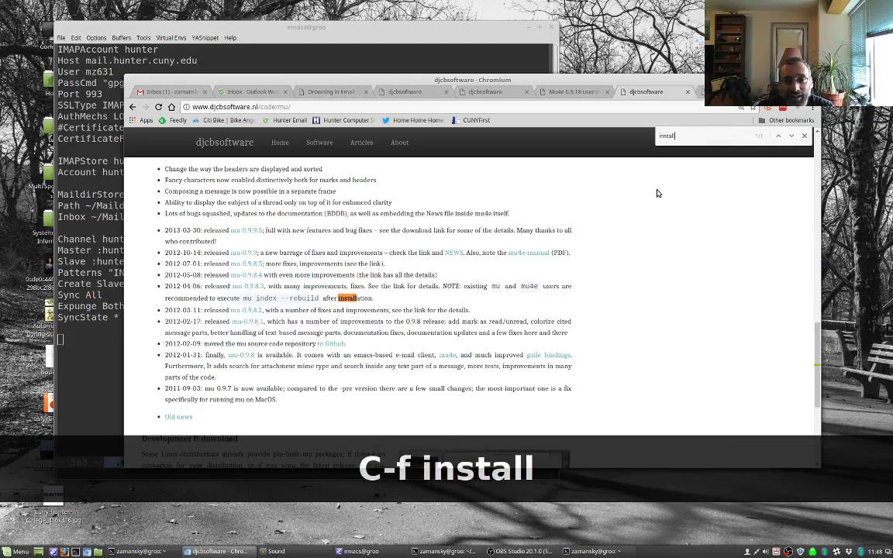
key("BackSpace")
key("BackSpace")
key("BackSpace")
key("BackSpace")
key("BackSpace")
key("BackSpace")
key("BackSpace")
type("docume")
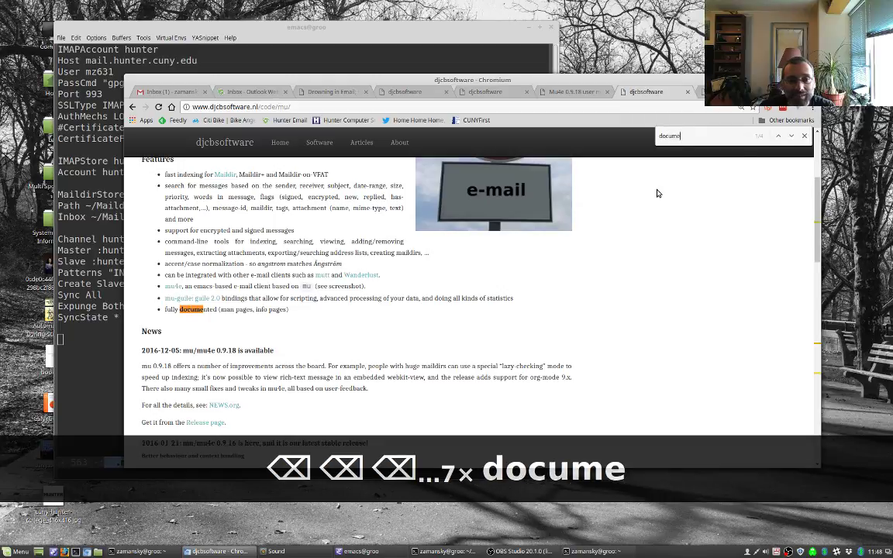
left_click(789, 137)
left_click(787, 143)
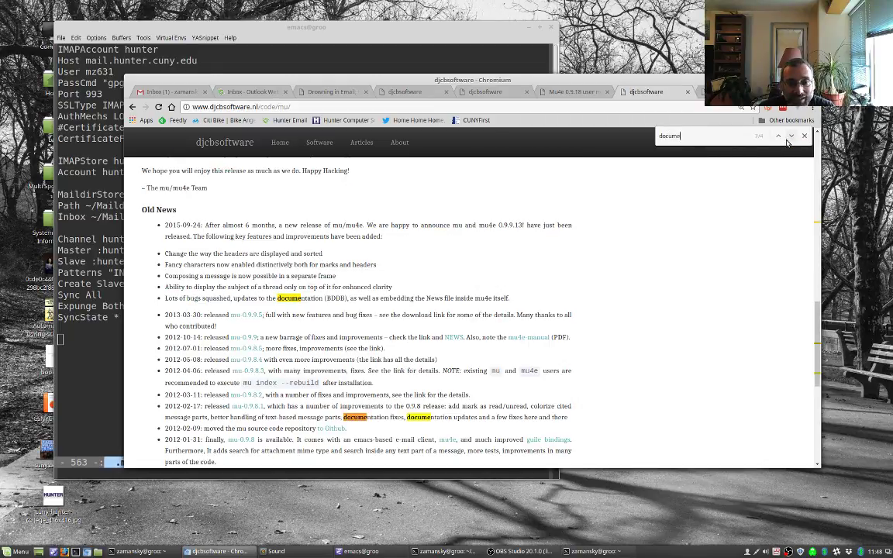
left_click(788, 143)
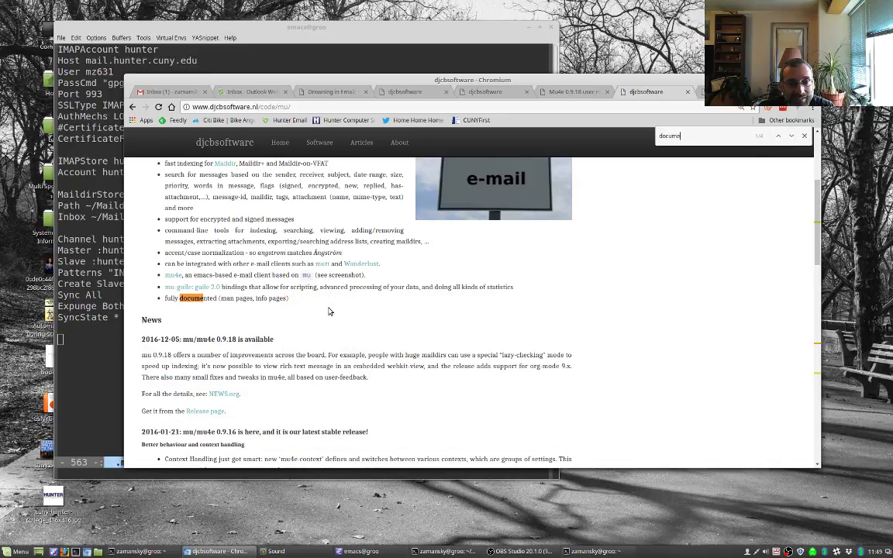
scroll(329, 311, "up", 3)
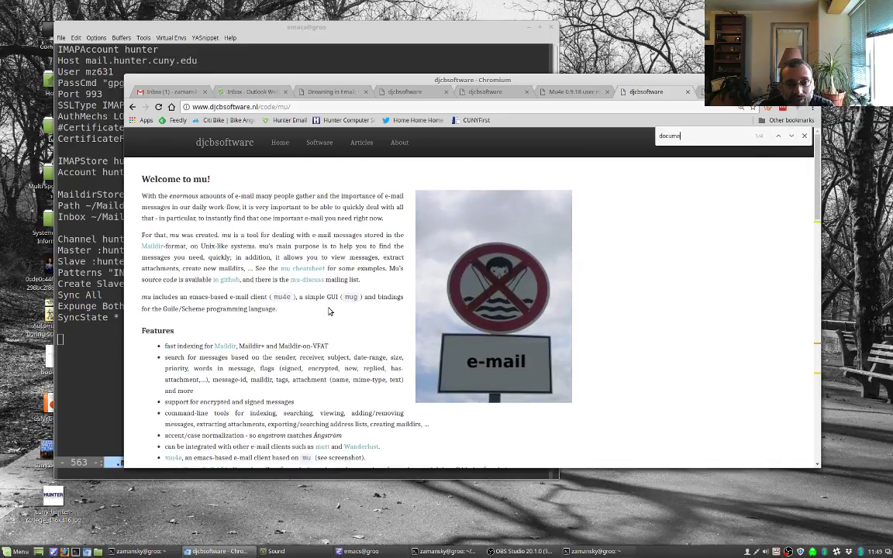
key("ctrl+plus")
key("ctrl+plus")
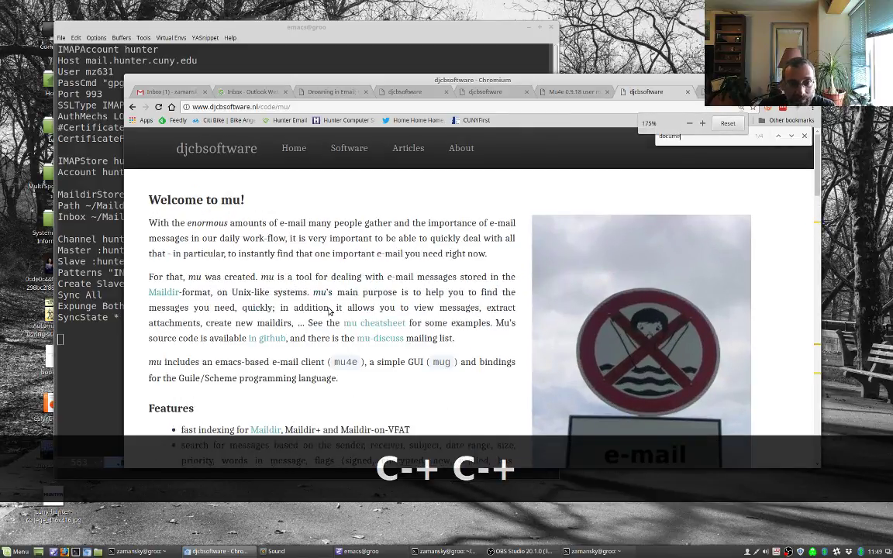
Step: Open the 'in github' link in a new tab and view the djcb/mu README
right_click(262, 339)
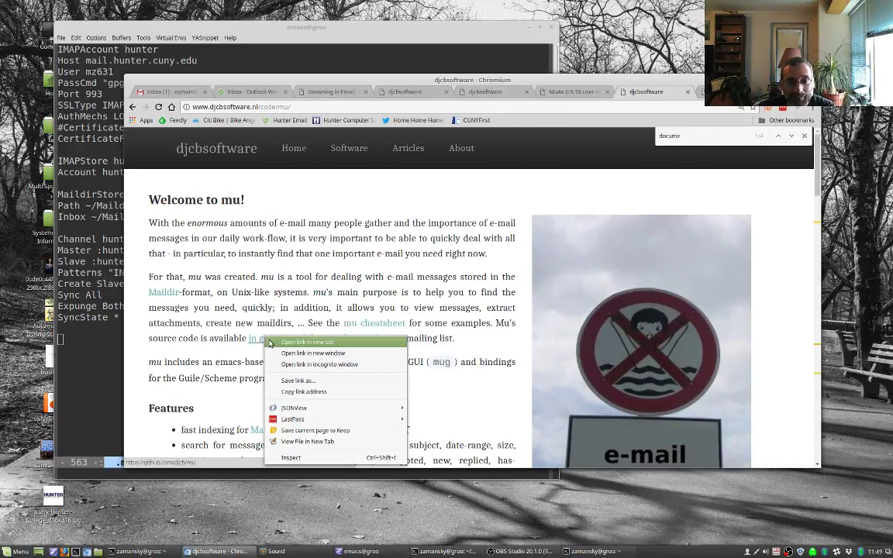
left_click(303, 345)
key("ctrl+Tab")
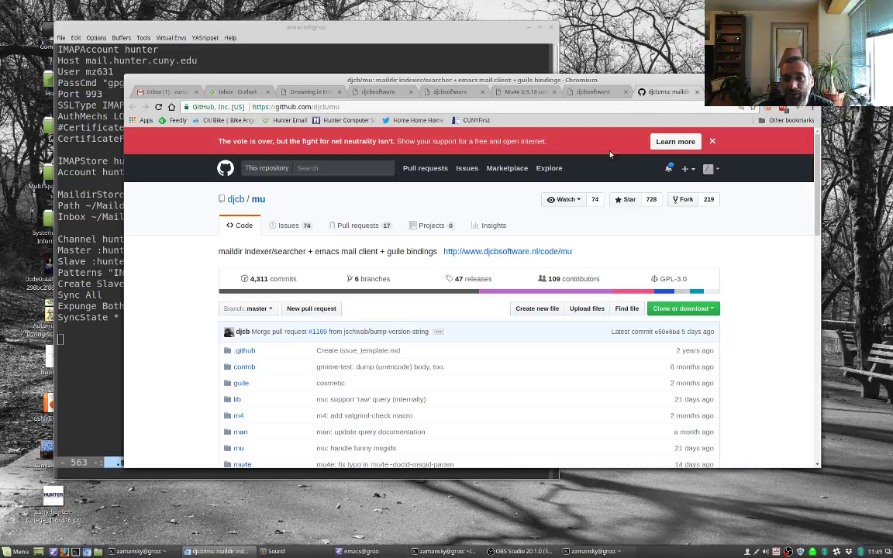
scroll(388, 351, "down", 1)
scroll(388, 351, "down", 15)
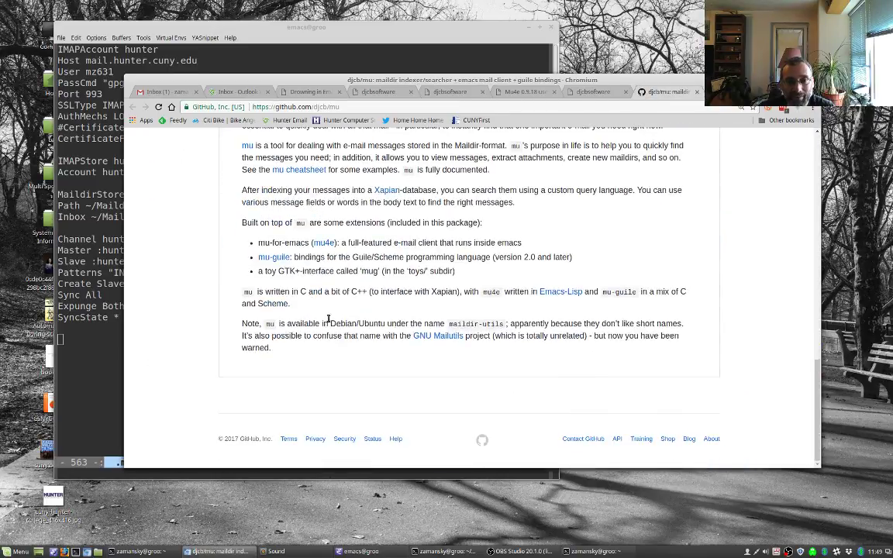
scroll(280, 243, "up", 1)
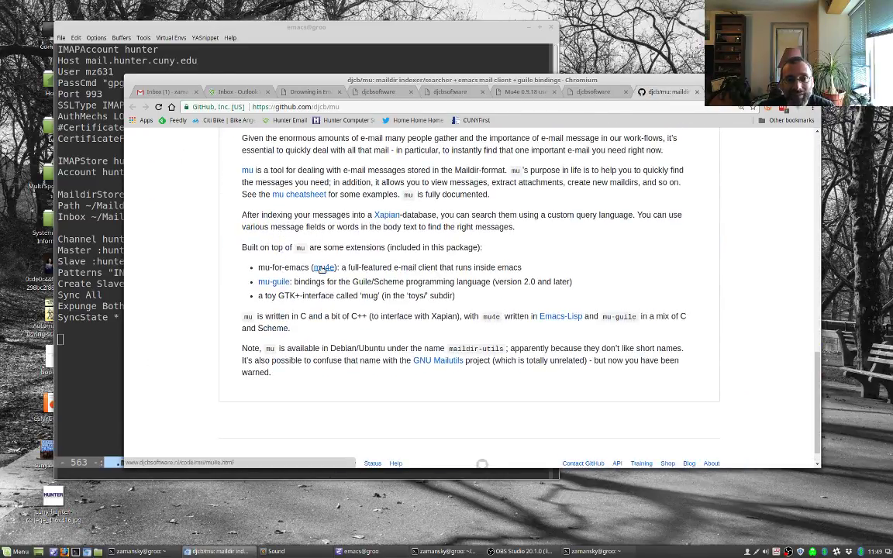
scroll(322, 268, "up", 2)
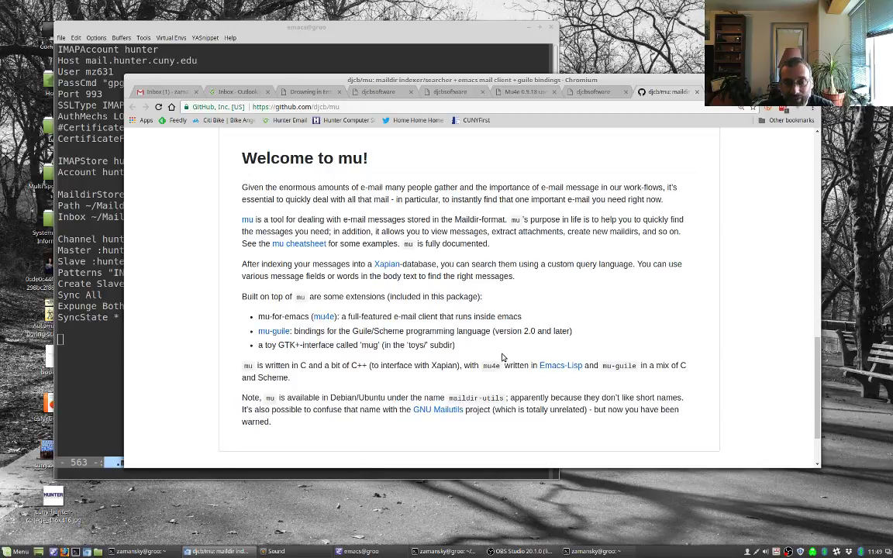
Step: Web-search 'mu4e install ubuntu' and open the mu4e Installation manual page
key("ctrl+t")
type("mu4e ")
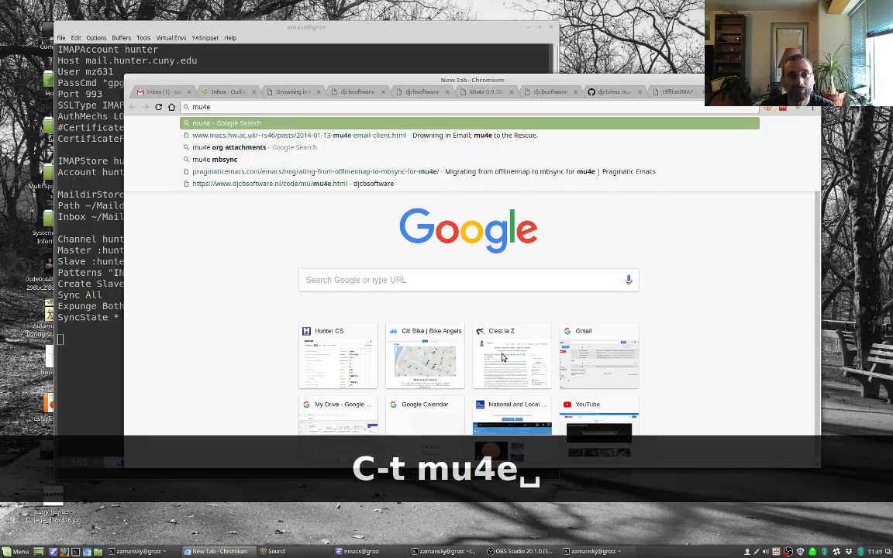
type("conf")
key("BackSpace")
key("BackSpace")
key("BackSpace")
type("in")
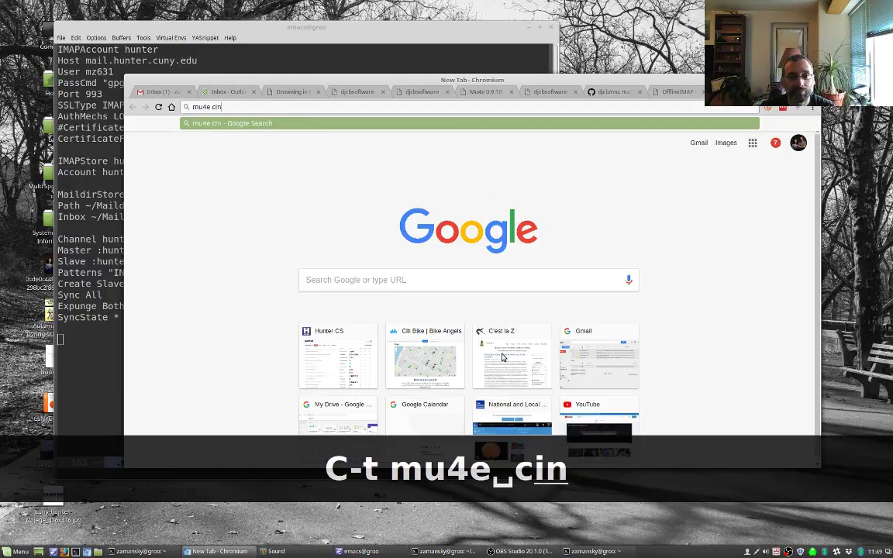
key("BackSpace")
key("BackSpace")
key("BackSpace")
type("install ubun")
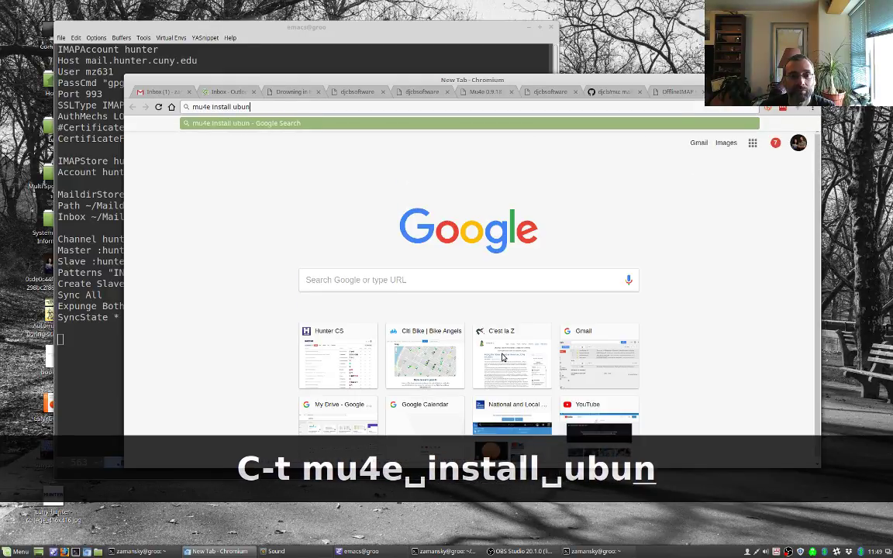
type("tu")
key("Return")
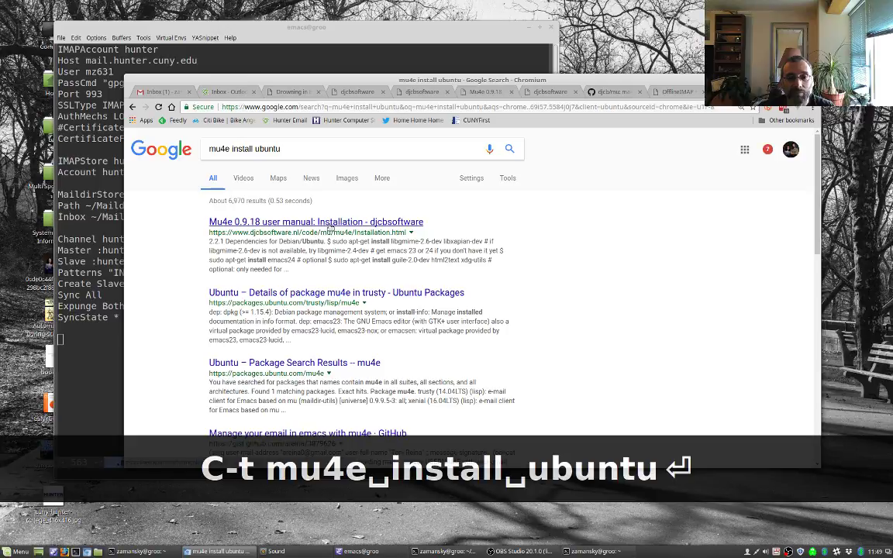
left_click(329, 222)
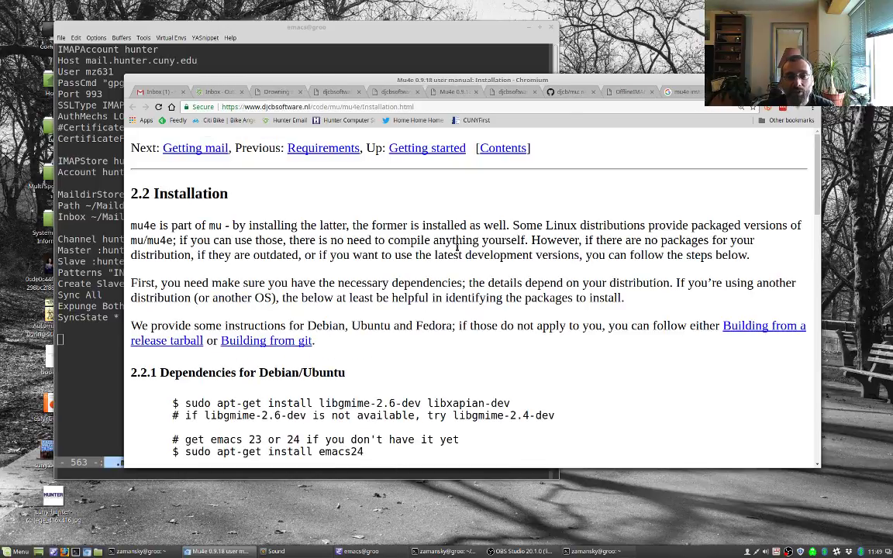
key("alt+Left")
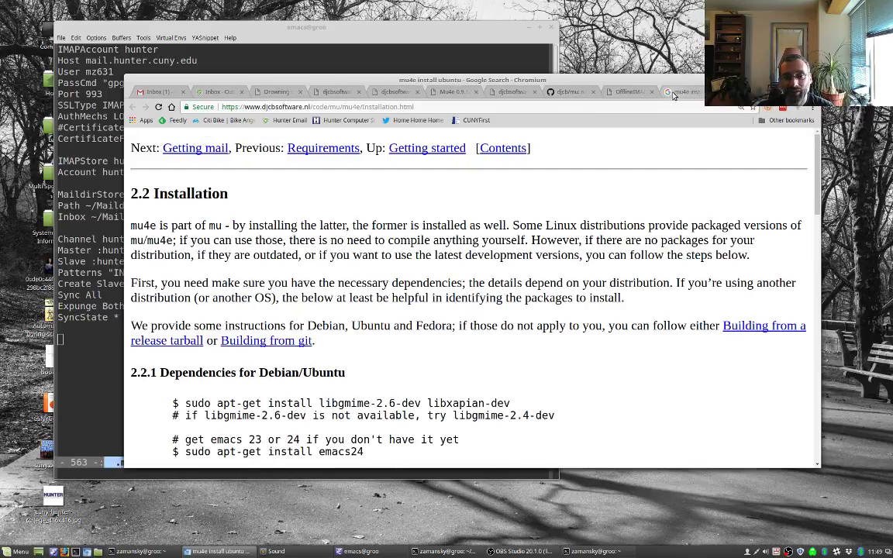
key("alt+Right")
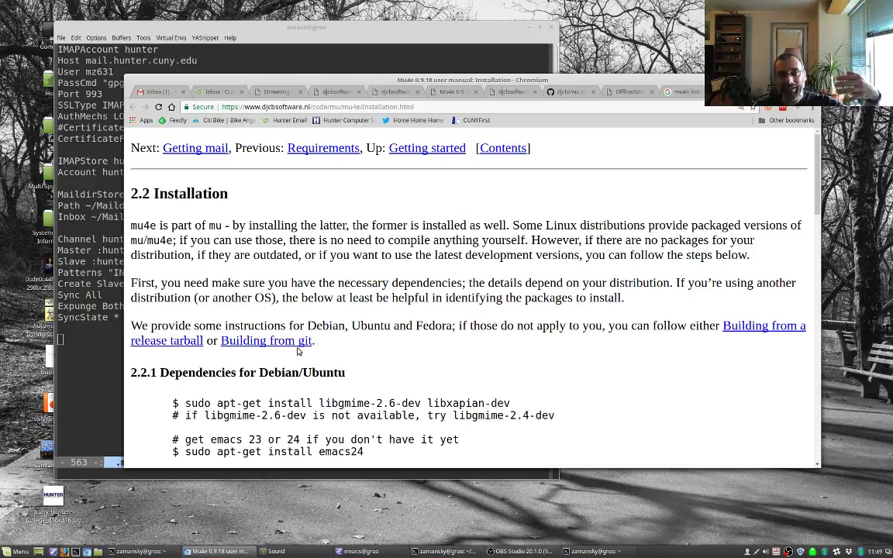
Step: Read the Installation page and open 'Building from git' in a new tab
scroll(296, 351, "down", 3)
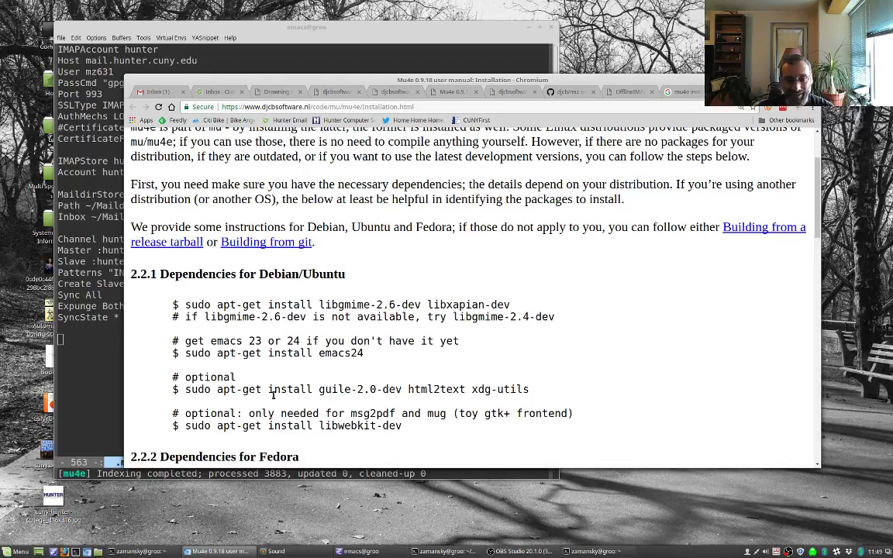
scroll(273, 395, "down", 1)
scroll(424, 395, "up", 1)
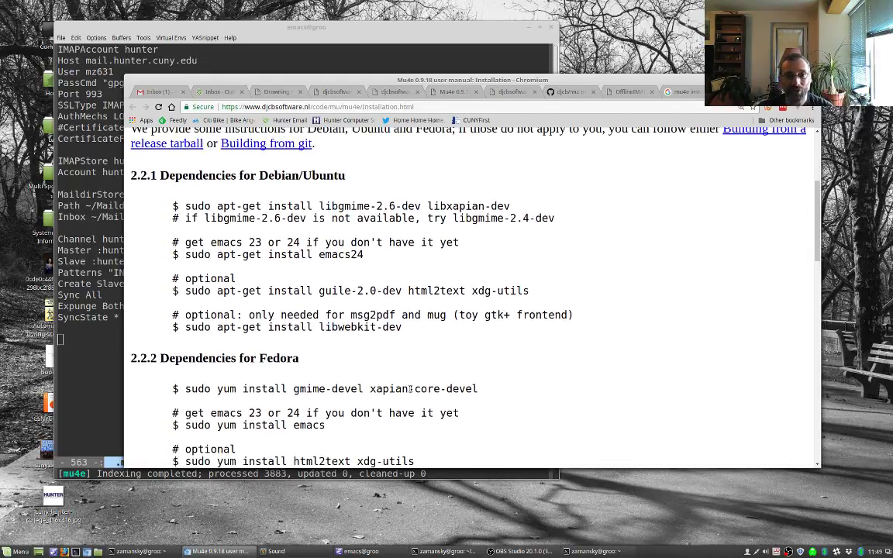
scroll(306, 359, "down", 3)
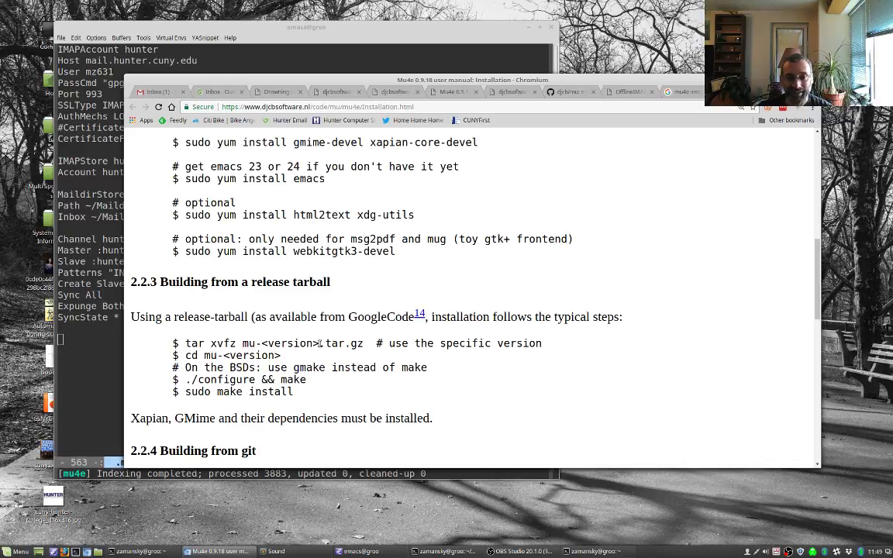
scroll(310, 341, "up", 10)
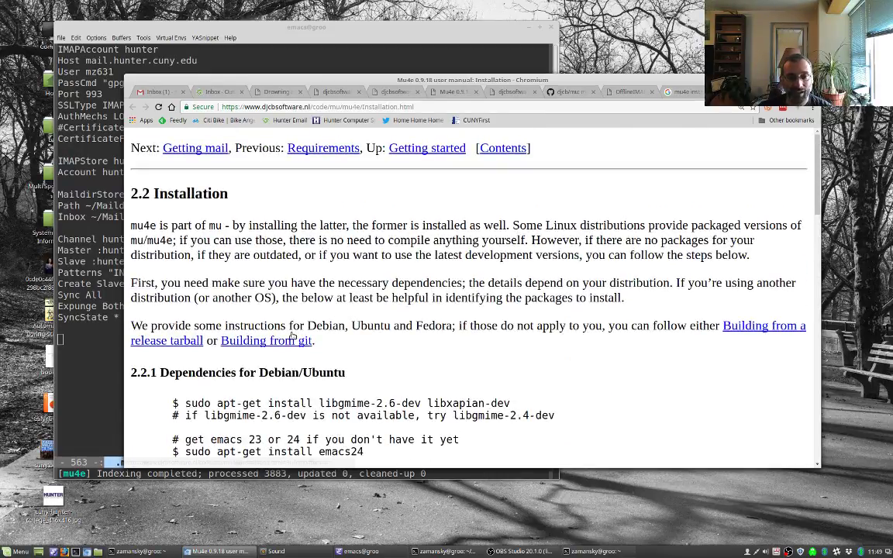
right_click(295, 336)
right_click(272, 340)
left_click(299, 350)
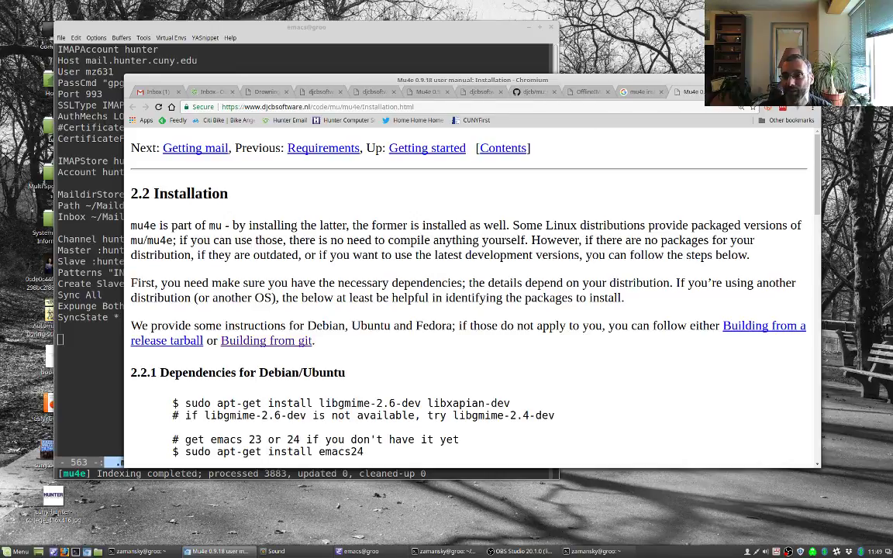
key("ctrl+Tab")
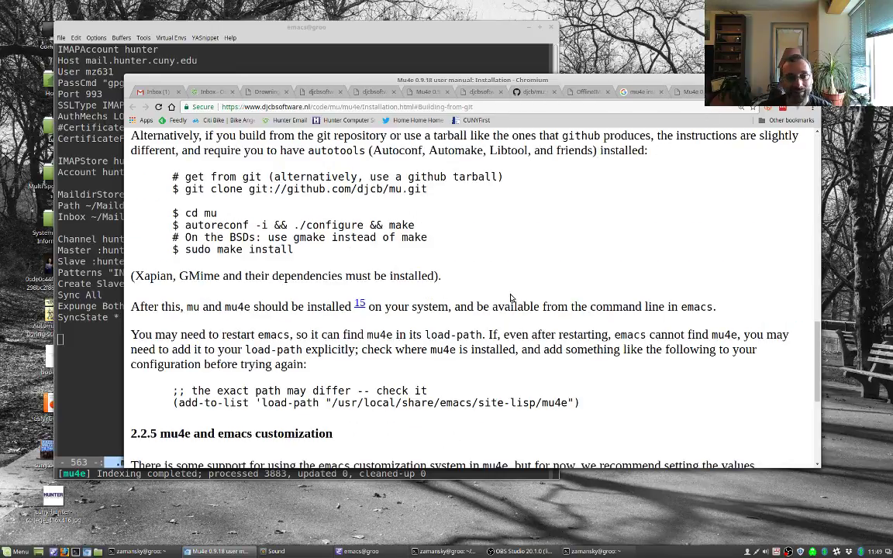
Step: Skim the git build steps, then return to the Installation page
scroll(364, 271, "down", 3)
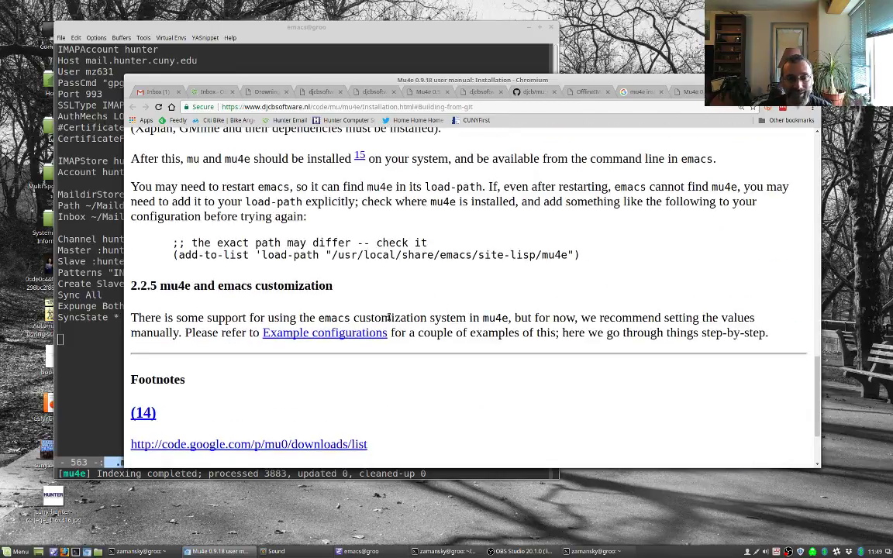
left_click(679, 94)
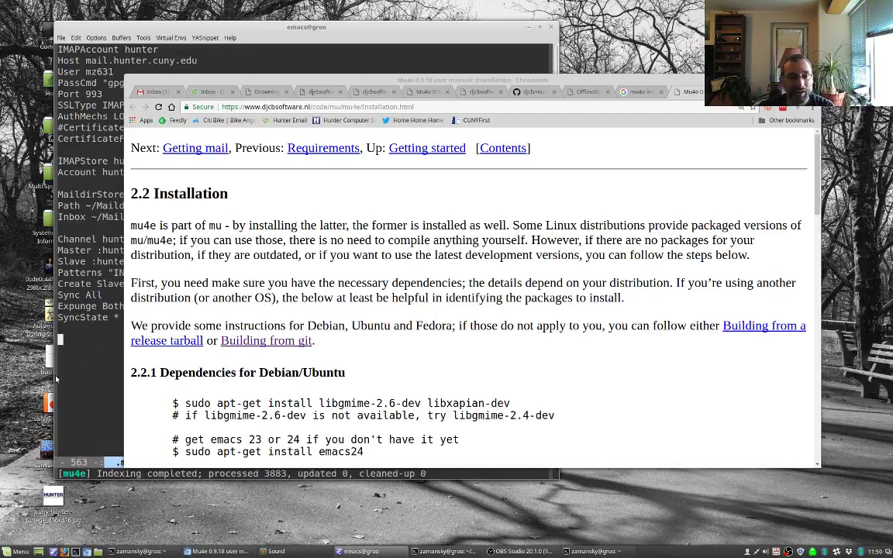
key("alt+Tab")
key("alt+Tab")
key("alt+Tab")
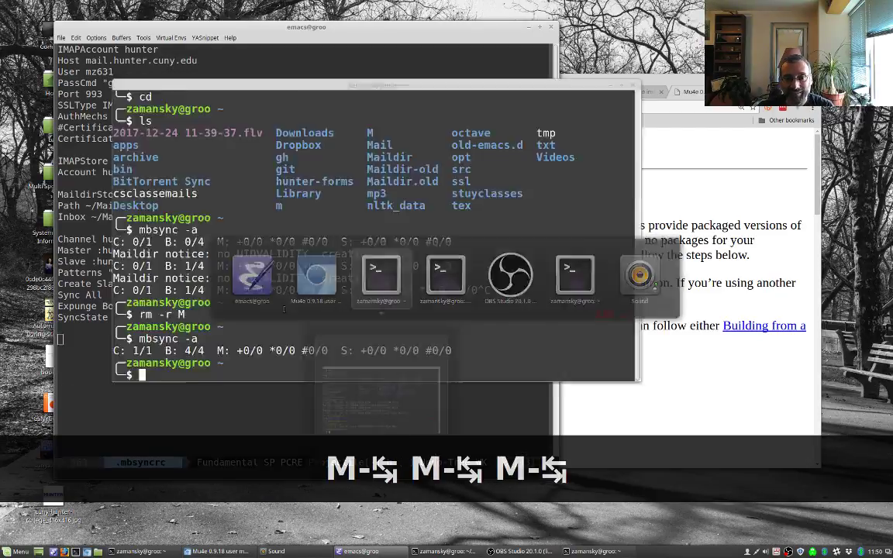
Step: Change into ~/Dropbox/opt/mu and list its contents
type("cd ~/Drop")
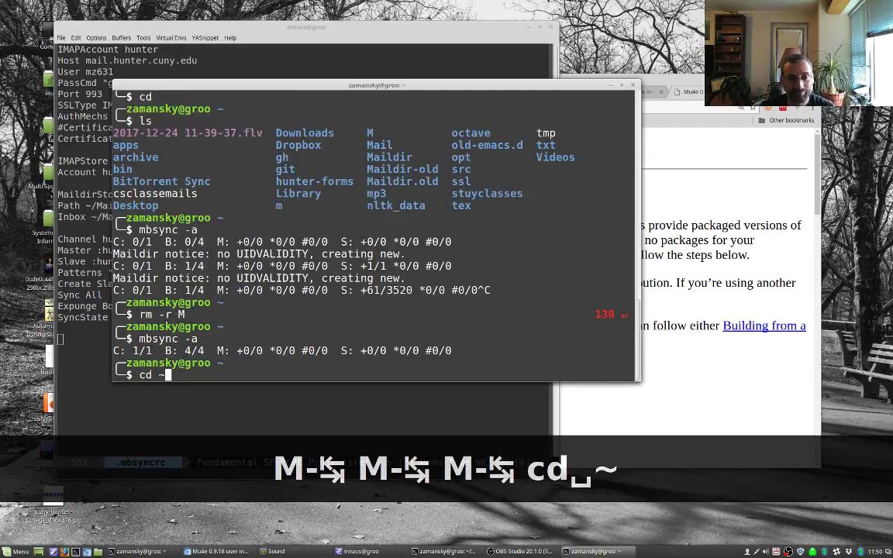
key("Tab")
type("op")
key("Tab")
key("Return")
type("cd mu")
key("Tab")
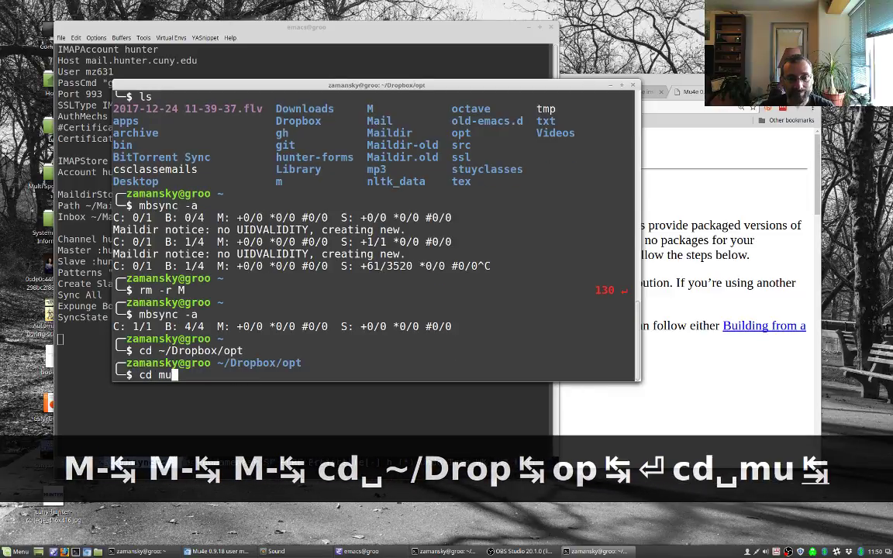
key("Return")
type("ls")
key("Return")
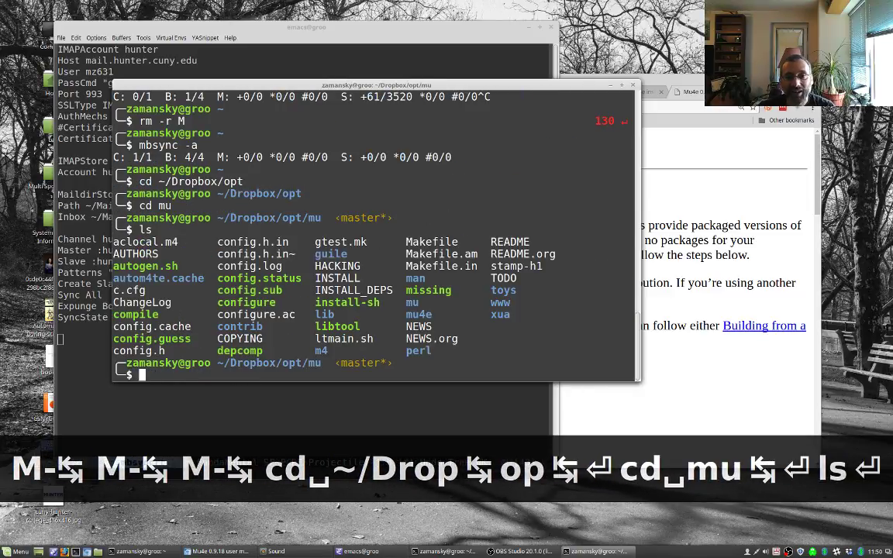
Step: Check the build instructions in the browser manual, then come back to the terminal
key("alt+Tab")
scroll(442, 372, "down", 3)
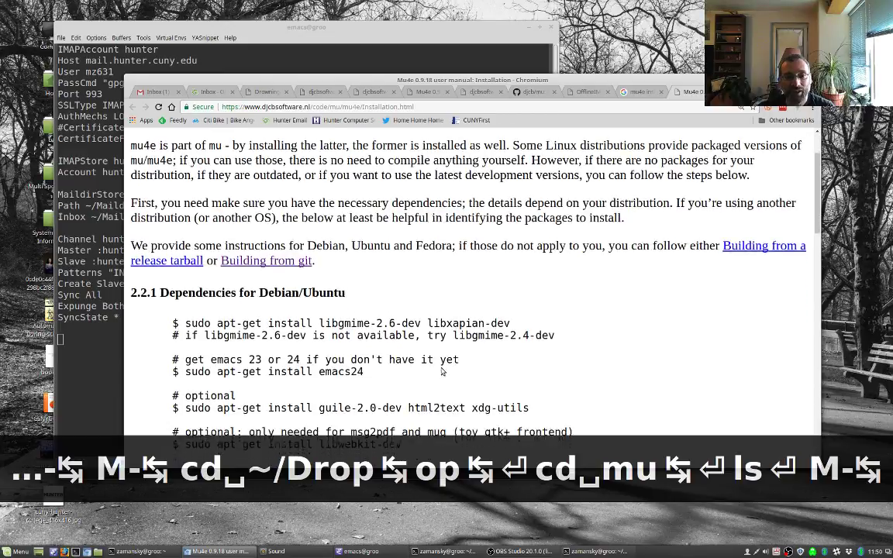
scroll(442, 372, "down", 5)
scroll(243, 273, "down", 2)
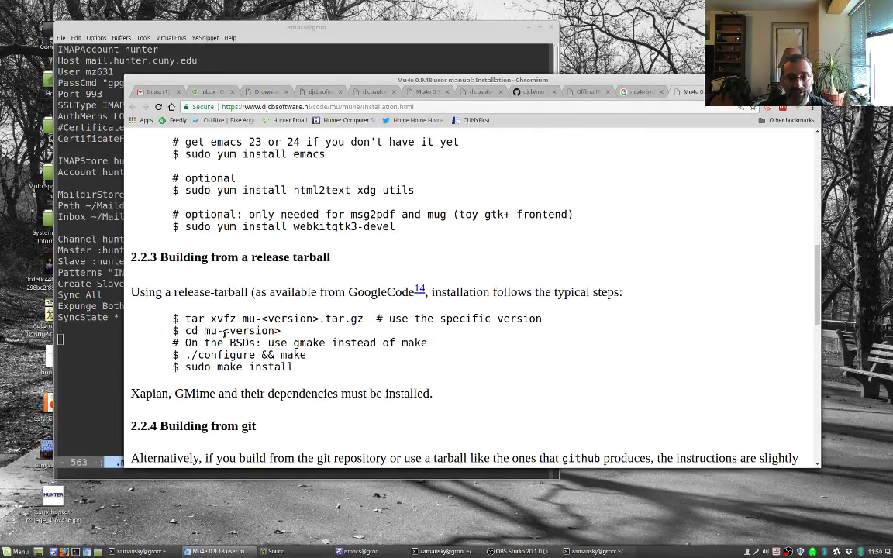
key("alt+Tab")
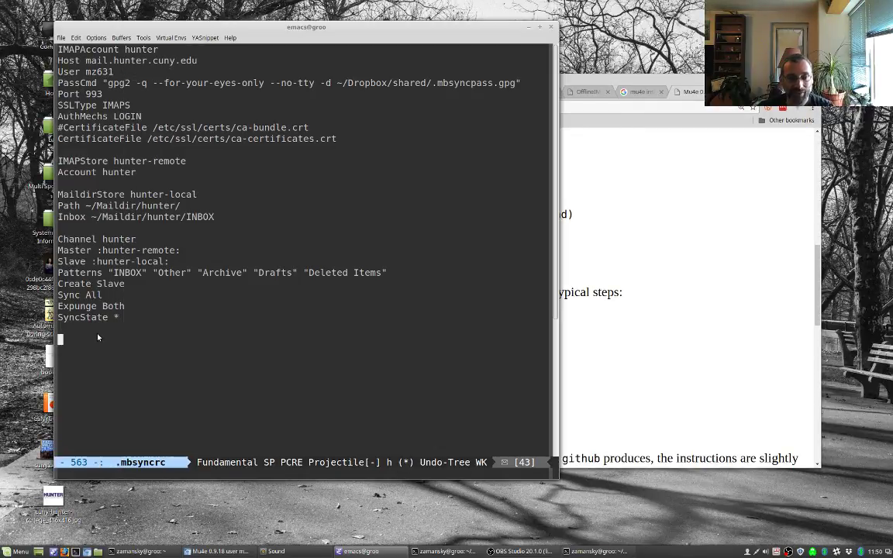
key("alt+Tab")
key("alt+Tab")
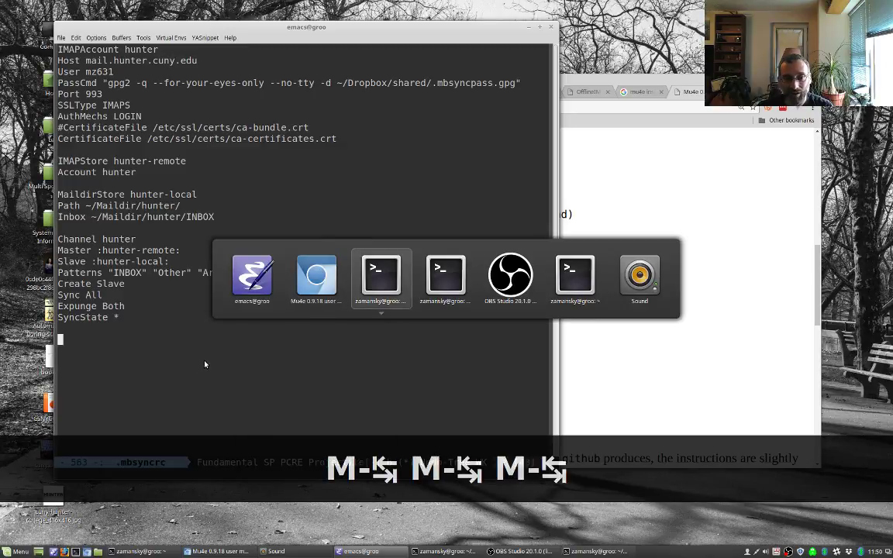
Step: Try out the ./autogen and ./configure commands with completion, erasing each without running it
type("./au")
key("Tab")
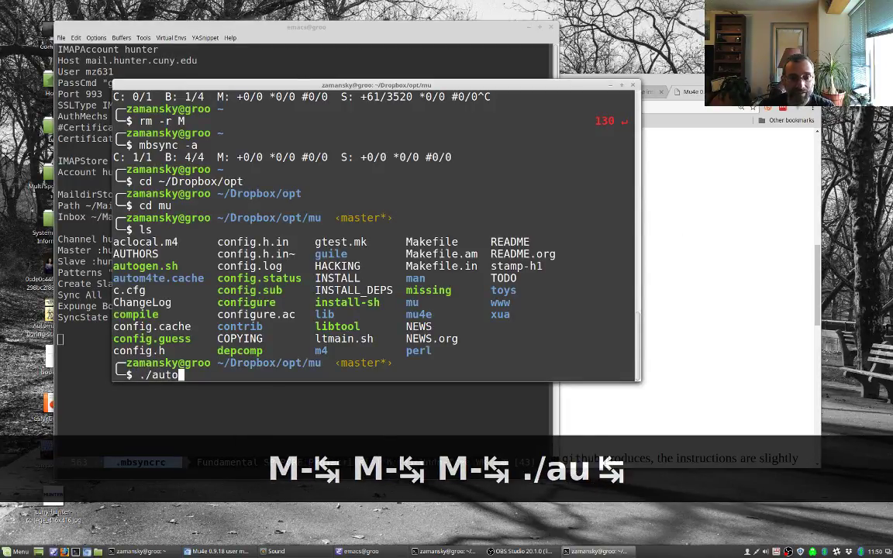
type("g")
key("Tab")
key("BackSpace")
key("BackSpace")
key("BackSpace")
key("BackSpace")
key("BackSpace")
key("BackSpace")
key("BackSpace")
key("BackSpace")
key("BackSpace")
key("BackSpace")
key("BackSpace")
key("BackSpace")
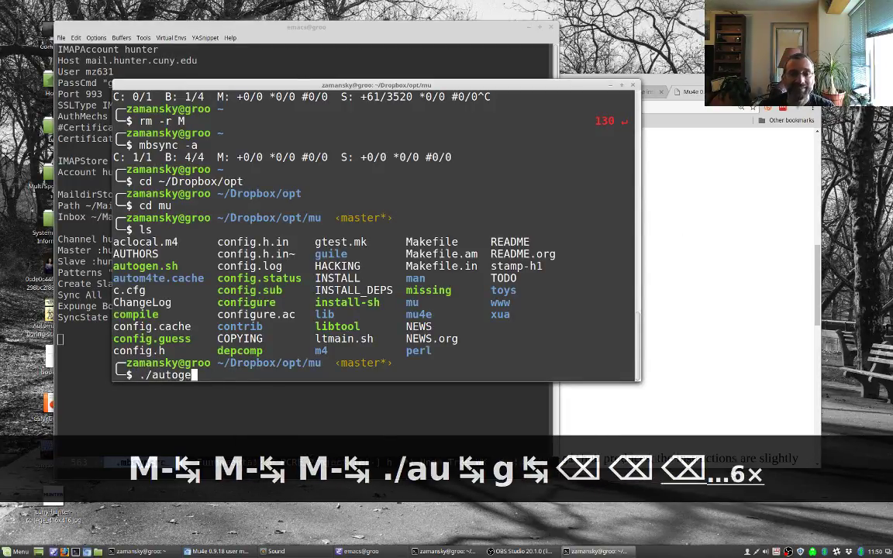
type("./co")
key("Tab")
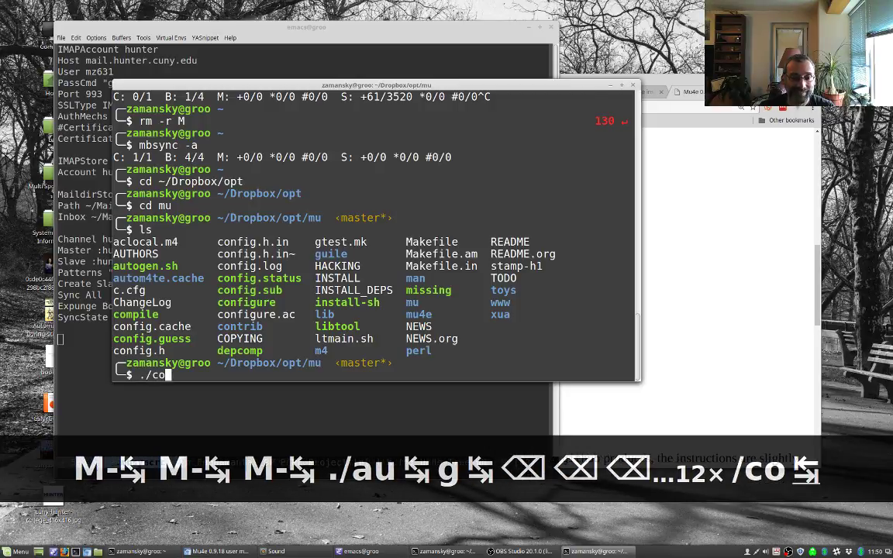
type("nf")
key("Tab")
type("u")
key("Tab")
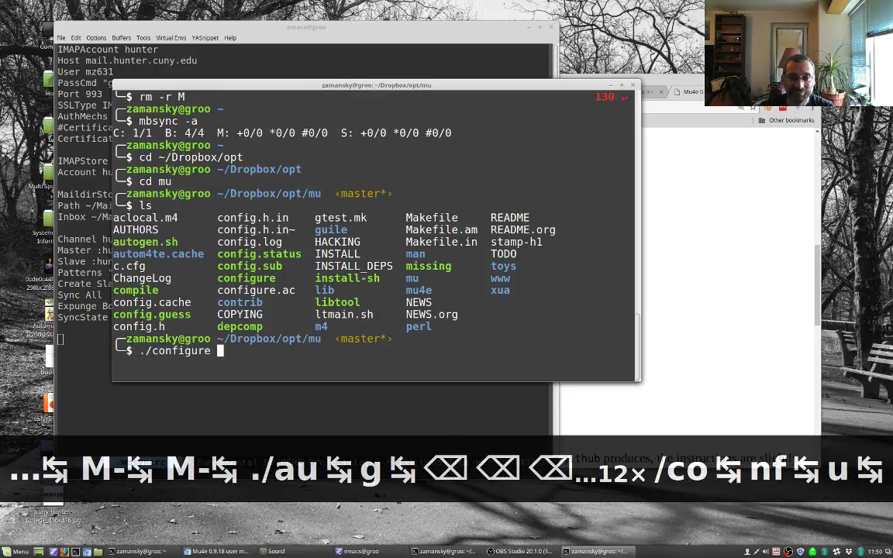
key("BackSpace")
key("BackSpace")
key("BackSpace")
key("BackSpace")
key("BackSpace")
key("BackSpace")
key("BackSpace")
key("BackSpace")
key("BackSpace")
key("BackSpace")
key("BackSpace")
key("BackSpace")
key("BackSpace")
key("BackSpace")
key("BackSpace")
key("BackSpace")
key("BackSpace")
Step: Type sudo make install, cancel it with Ctrl+C, and list the mu folder again
type("make")
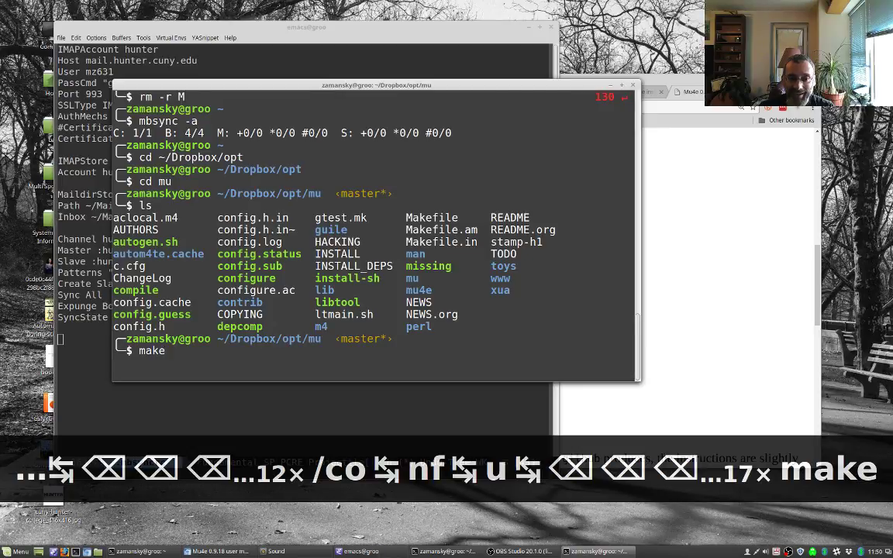
key("BackSpace")
key("BackSpace")
key("BackSpace")
key("BackSpace")
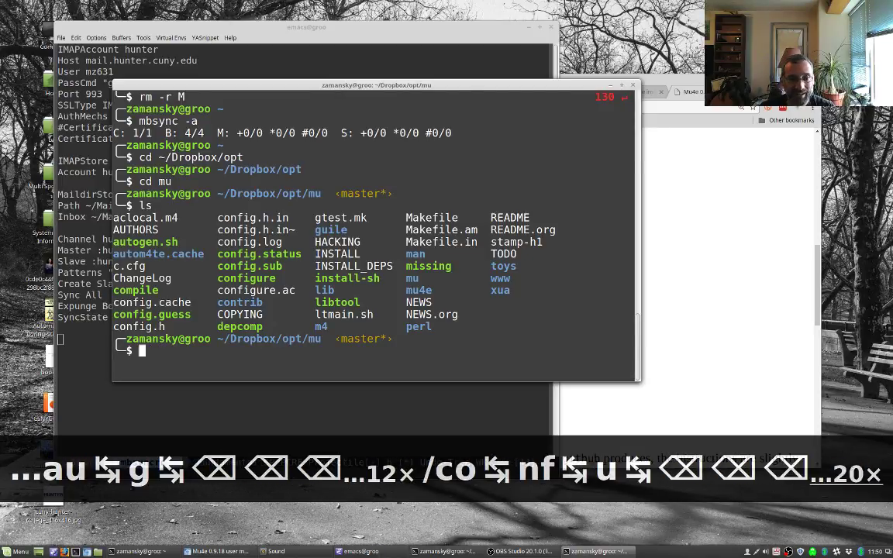
type("sudo amke")
key("BackSpace")
key("BackSpace")
key("BackSpace")
key("BackSpace")
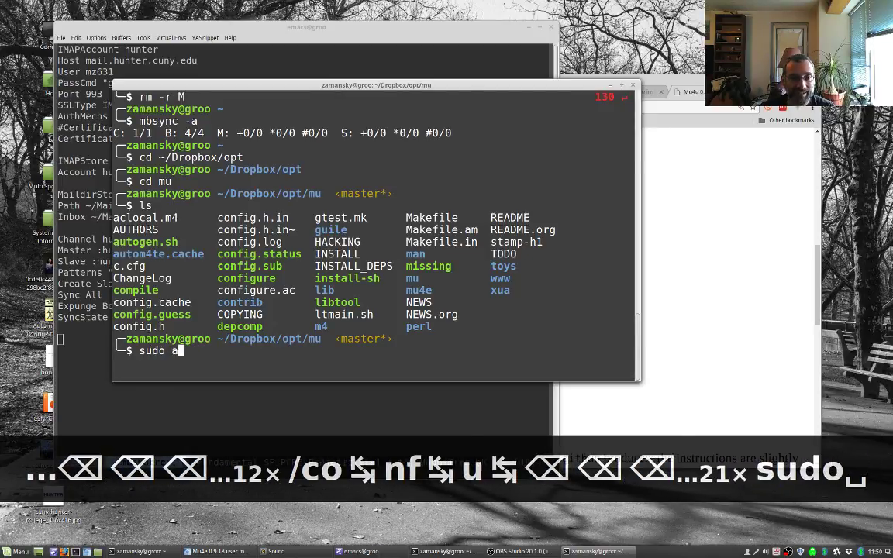
type("make install")
key("ctrl+c")
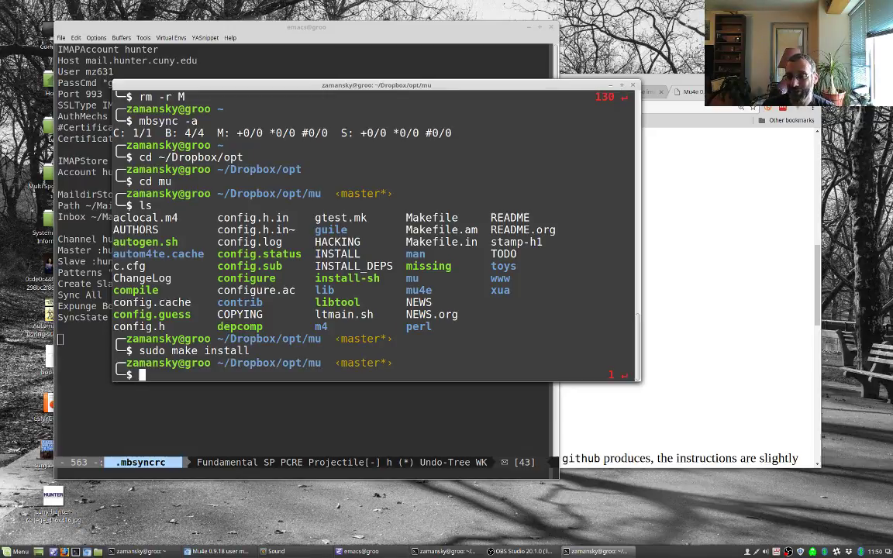
type("ls")
key("Return")
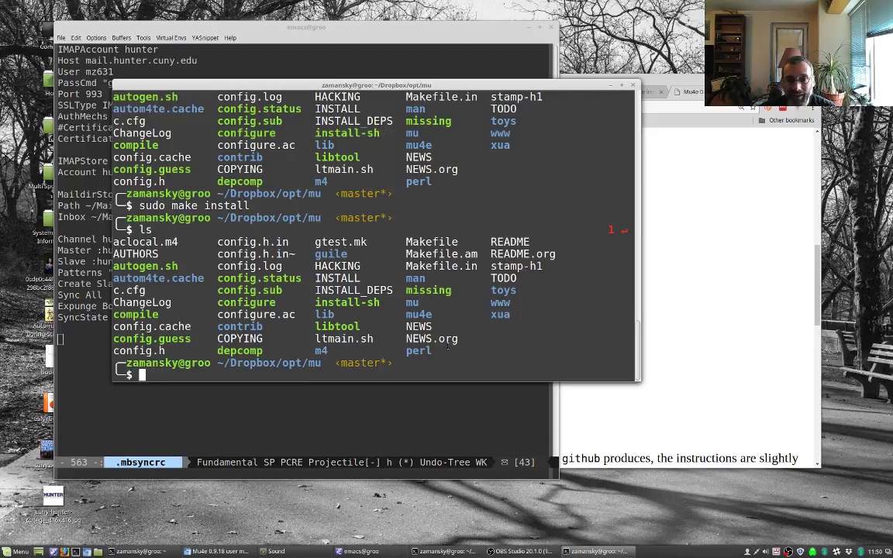
Step: Select the mu4e folder name, then run mu index from home, which fails on a Xapian lock
left_click_drag(405, 314, 443, 315)
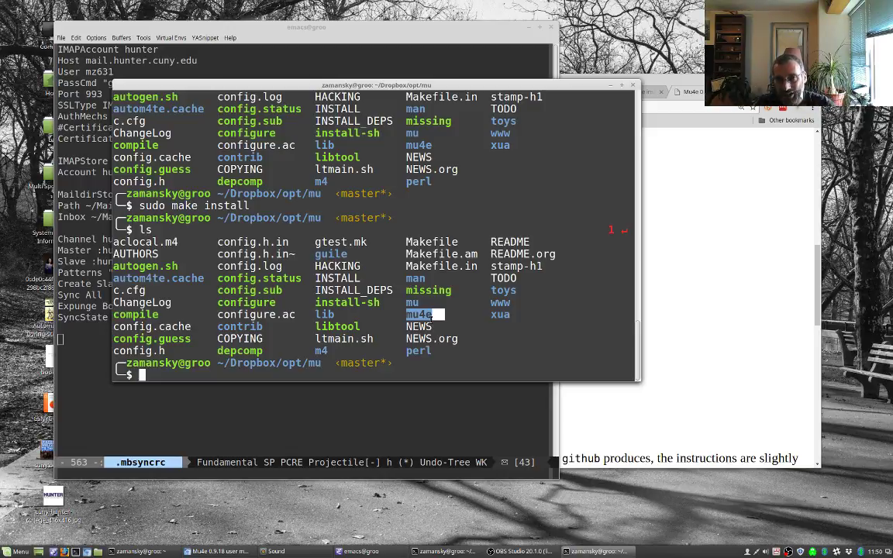
key("ctrl+c")
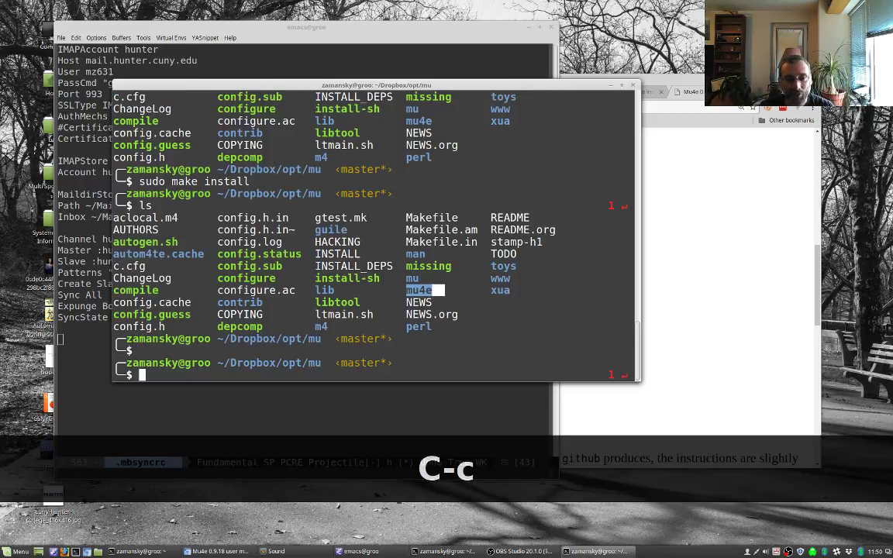
type("cd")
key("Return")
type("mu index")
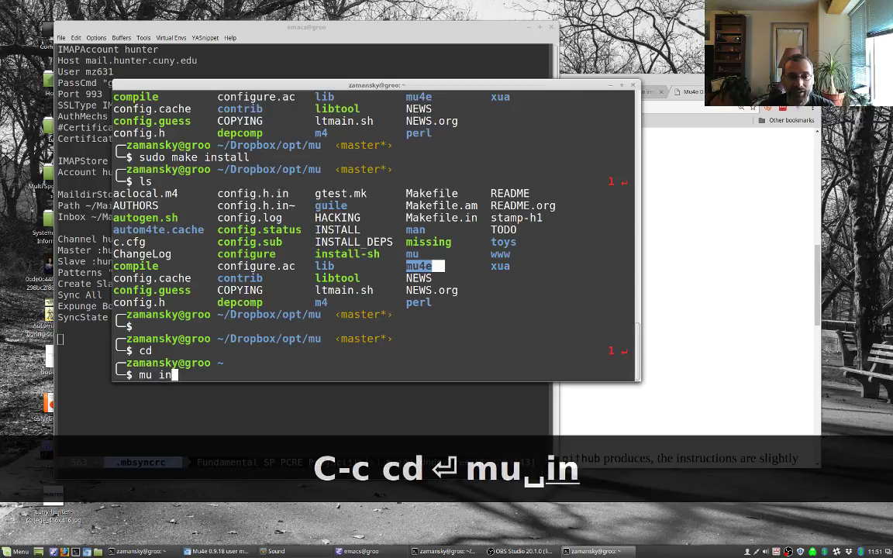
key("Return")
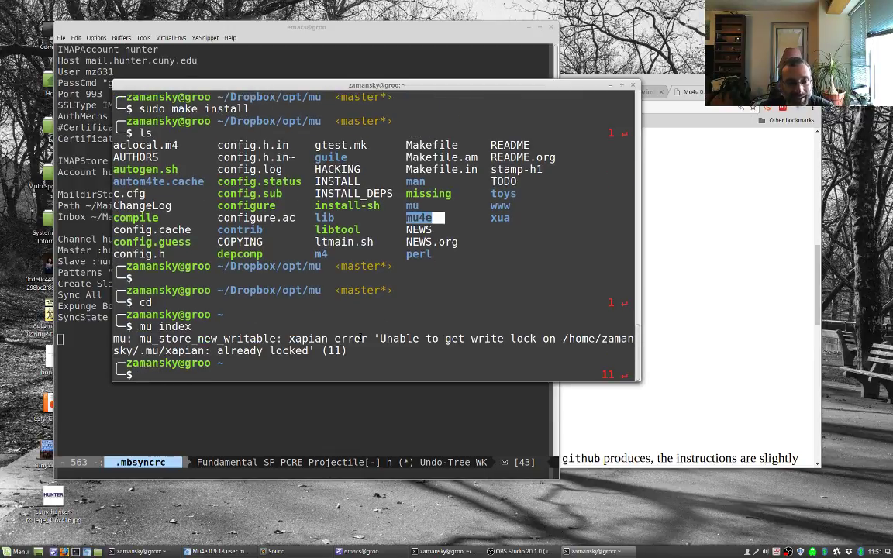
key("alt+Tab")
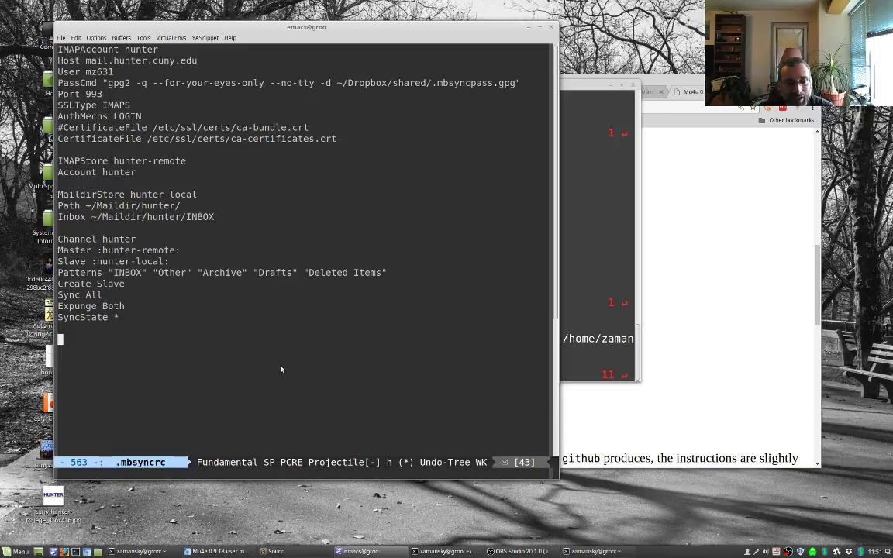
Step: Kill the i.org, org and mu4e buffers from the Emacs buffer list
key("ctrl+x")
key("ctrl+b")
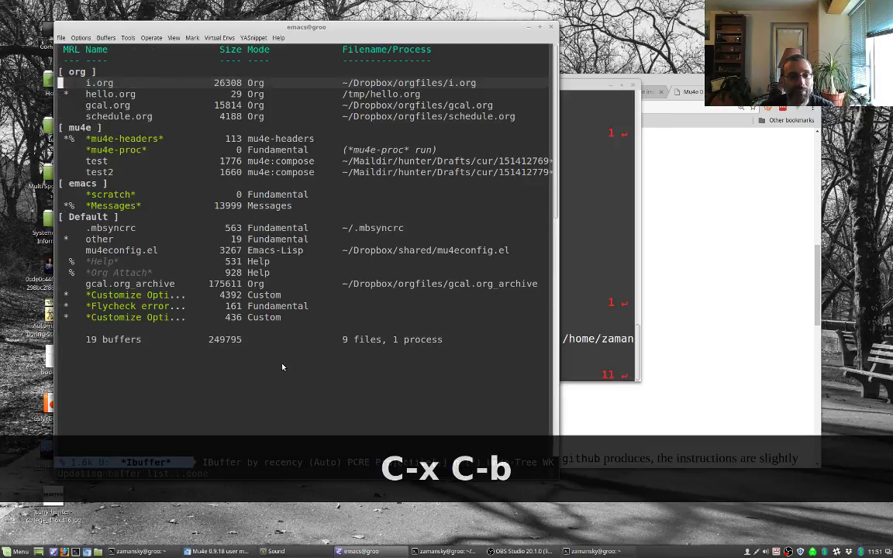
key("shift+d")
key("ctrl+n")
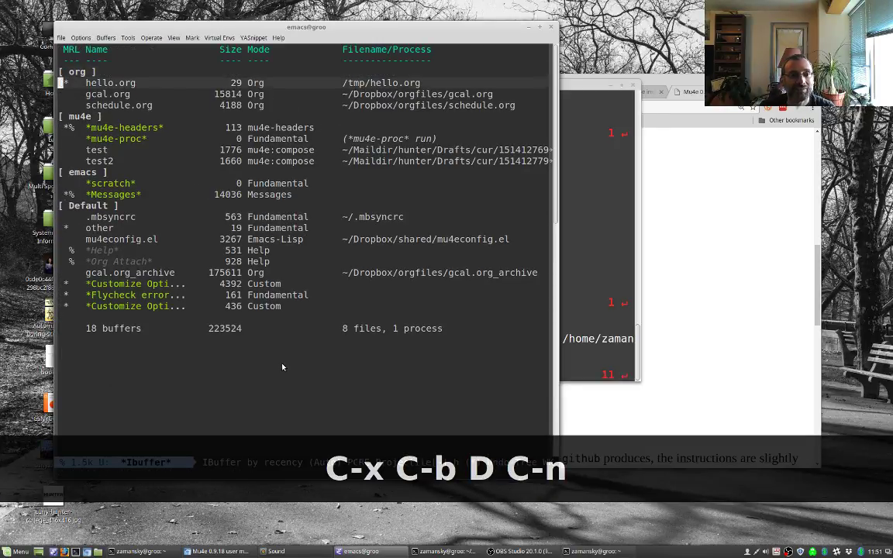
key("d")
key("d")
key("d")
key("d")
key("d")
key("d")
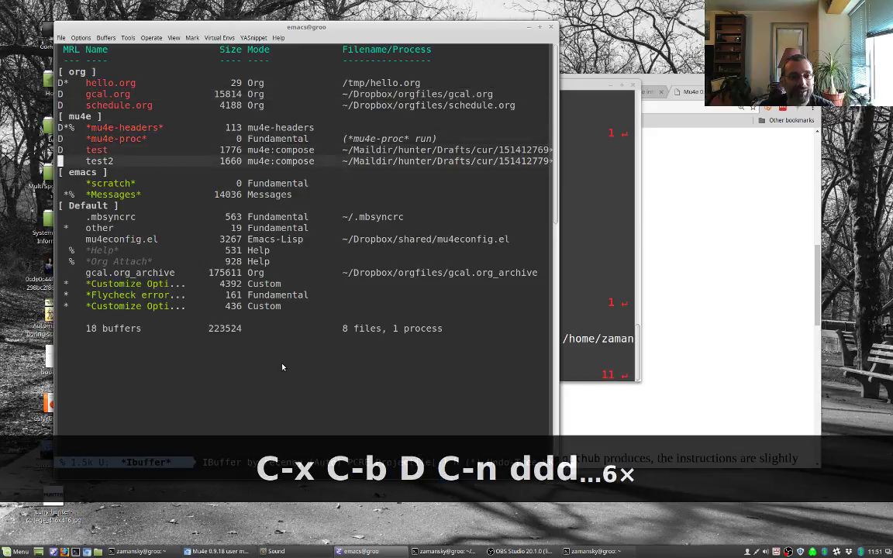
key("d")
key("x")
key("y")
key("n")
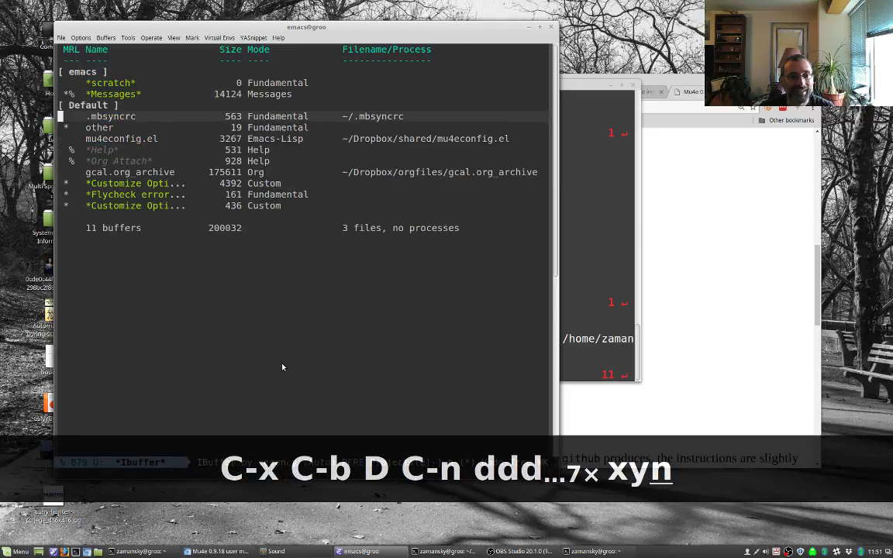
key("n")
key("n")
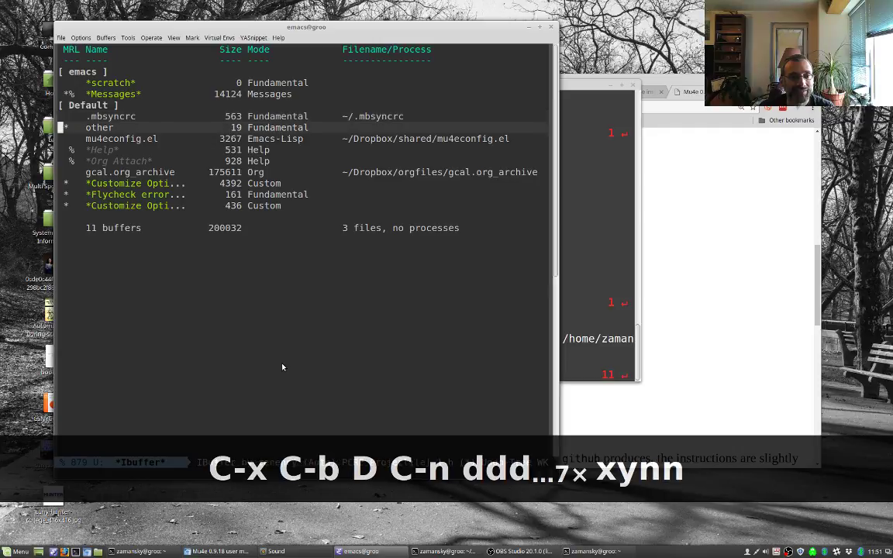
key("q")
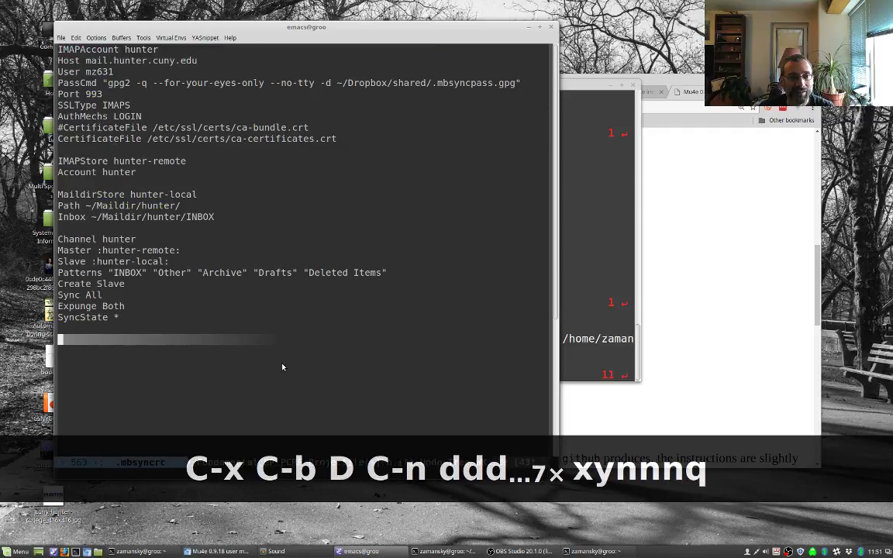
Step: Rerun mu index in the terminal, now processing 3883 messages successfully
key("alt+Tab")
key("Up")
key("Return")
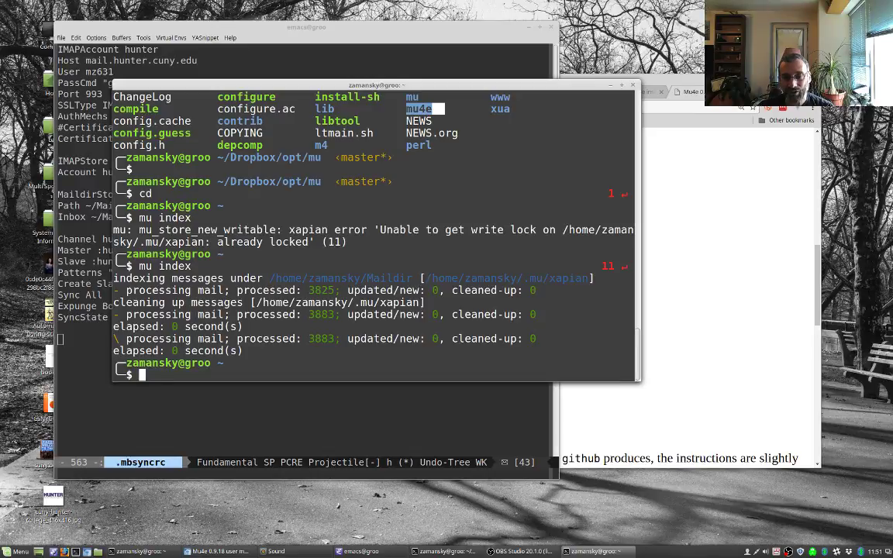
Step: Run mu -help, then bare mu to list its subcommands, and start a mu cfind query
type("mu -help")
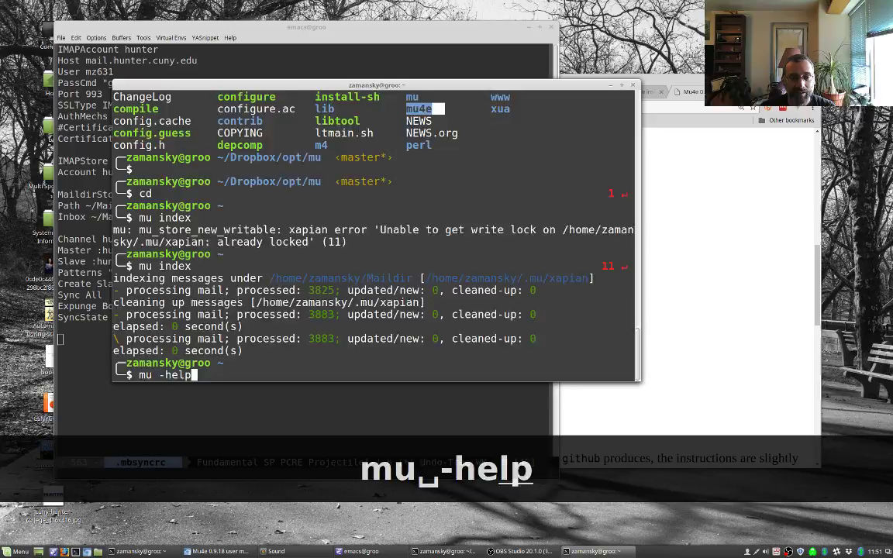
key("Return")
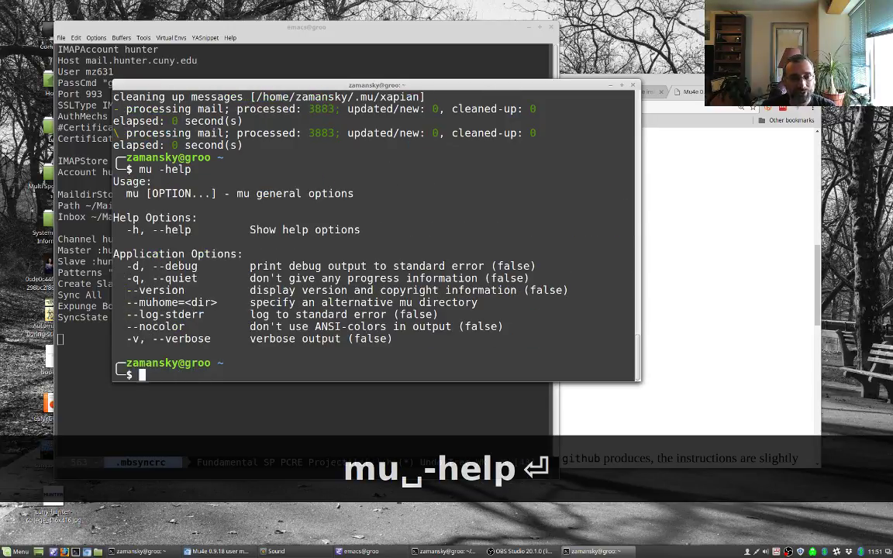
key("Up")
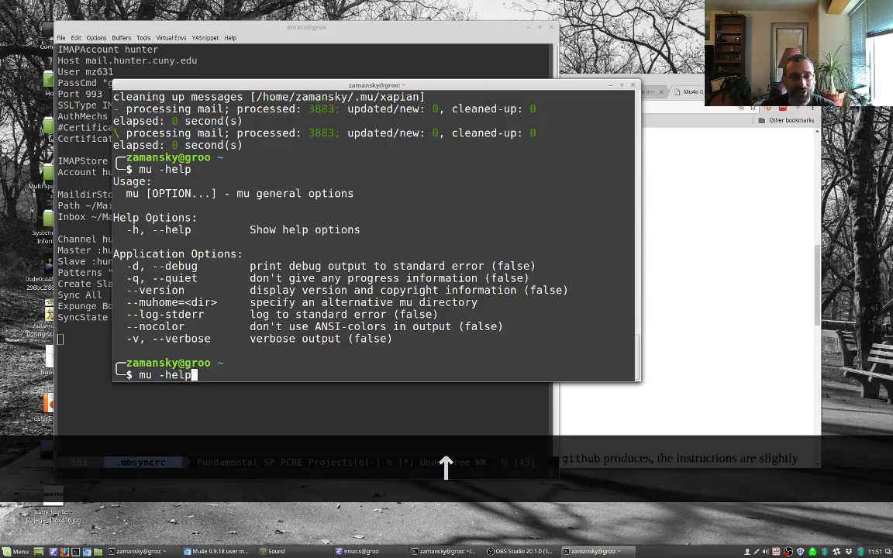
key("BackSpace")
key("BackSpace")
key("BackSpace")
key("BackSpace")
key("BackSpace")
key("BackSpace")
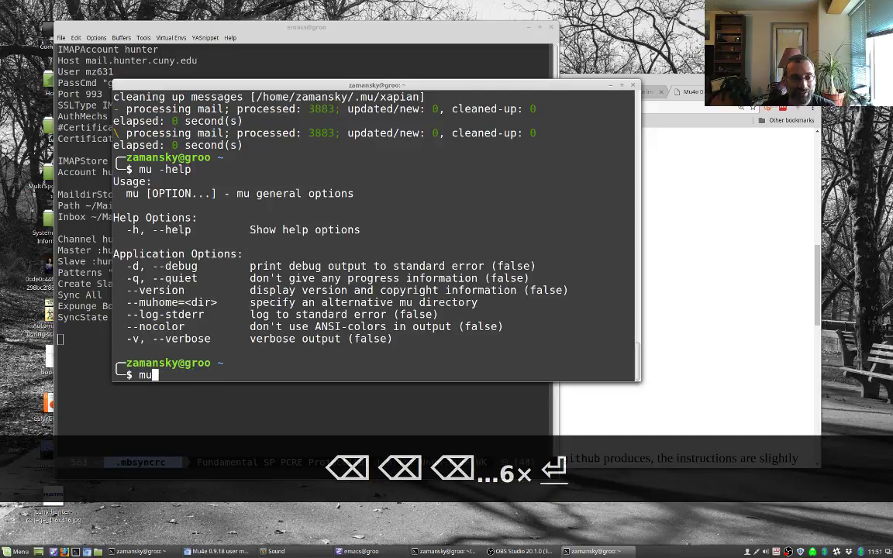
key("Return")
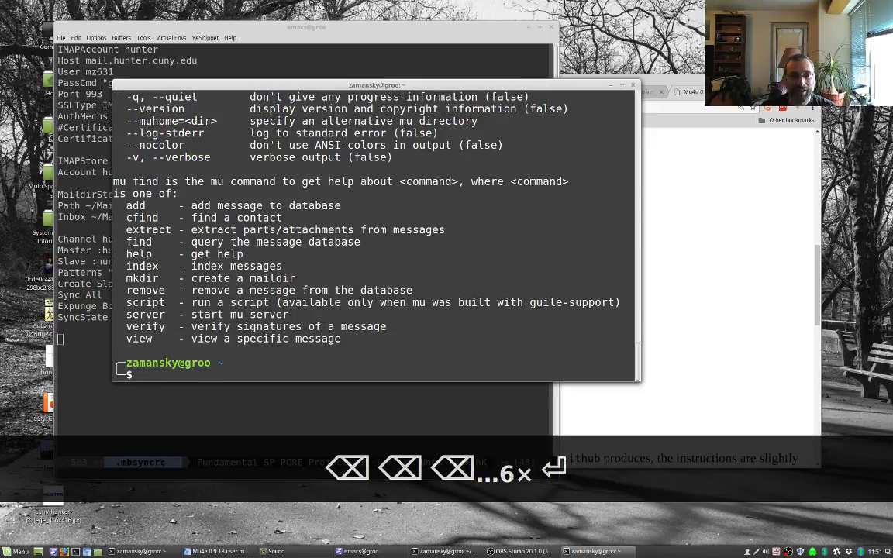
key("Up")
type("cfind")
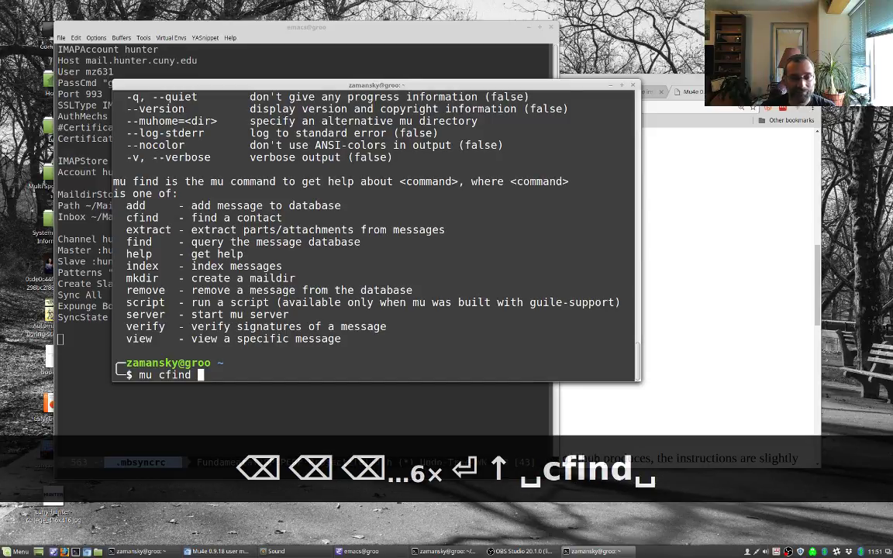
type(" defor")
Step: Look up a contact's first name with mu cfind, fixing the misspelling and rerunning
key("BackSpace")
key("BackSpace")
key("BackSpace")
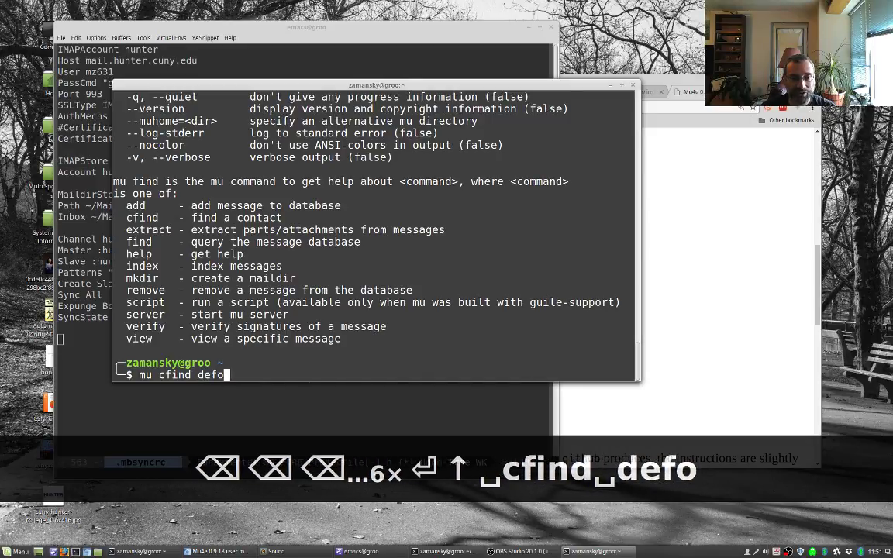
type("vraoh")
key("BackSpace")
key("BackSpace")
key("BackSpace")
key("BackSpace")
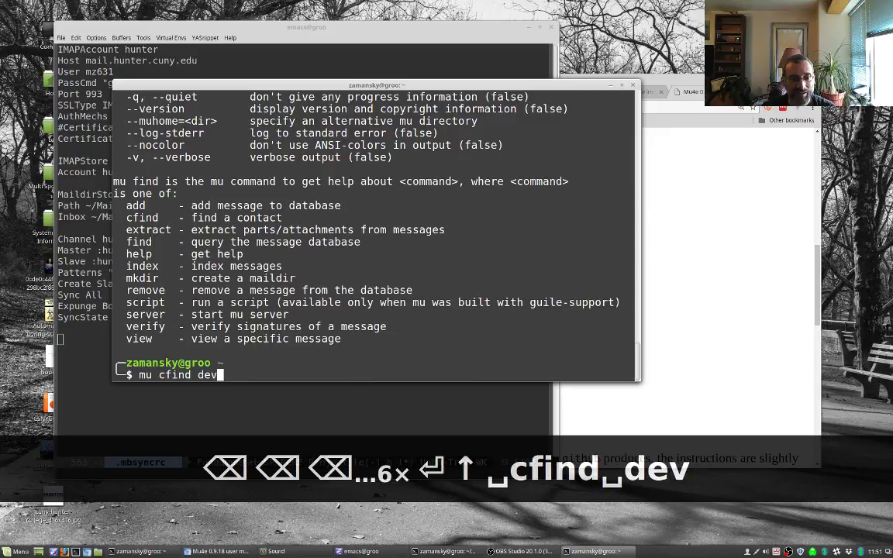
type("orahj")
key("Return")
key("Up")
key("BackSpace")
key("BackSpace")
type("h")
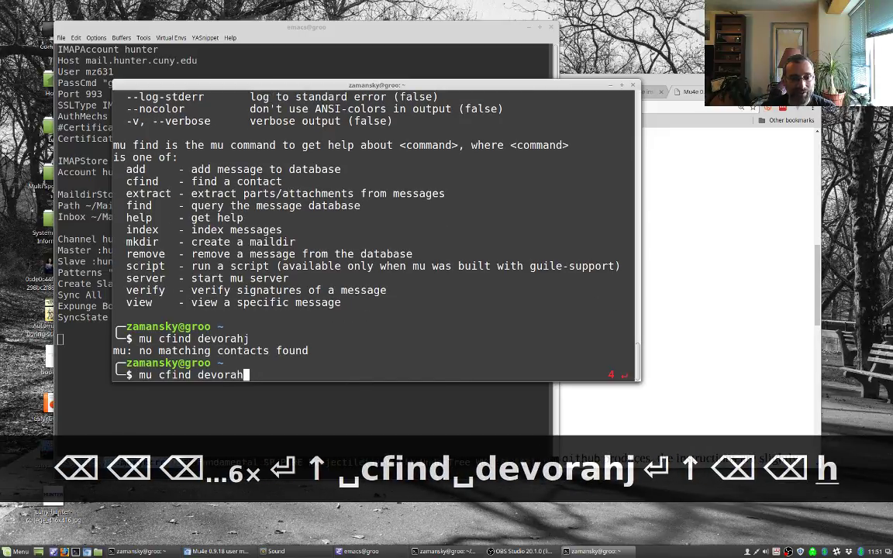
key("Return")
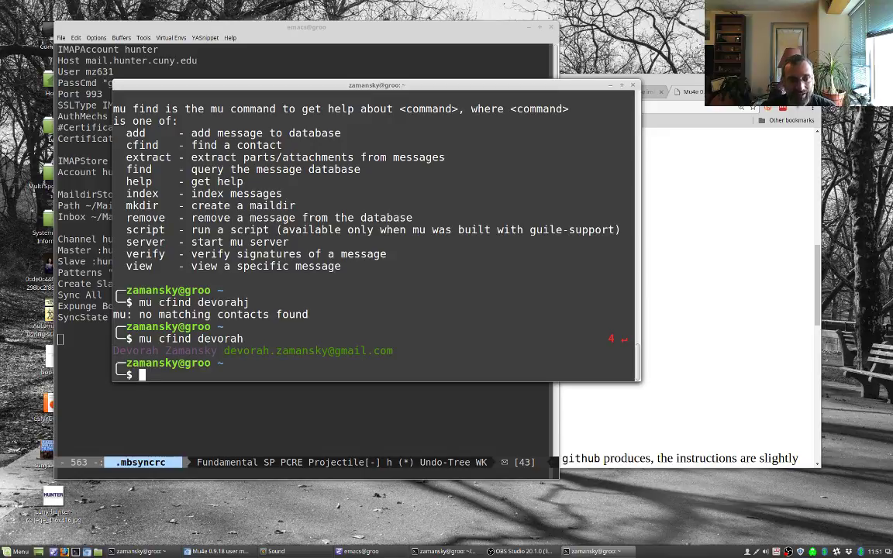
Step: List messages from a particular sender with mu find from:<sender>
type("my")
key("BackSpace")
type("u")
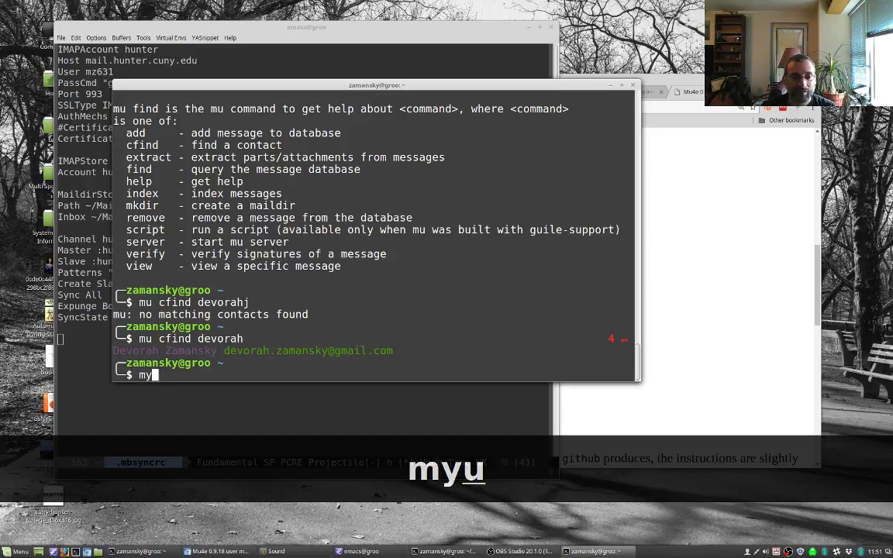
type(" find from")
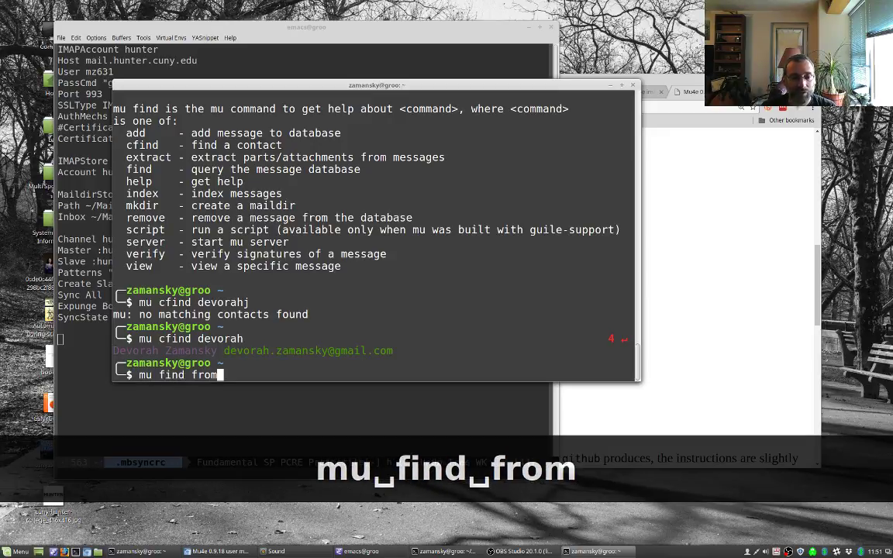
type(":steve")
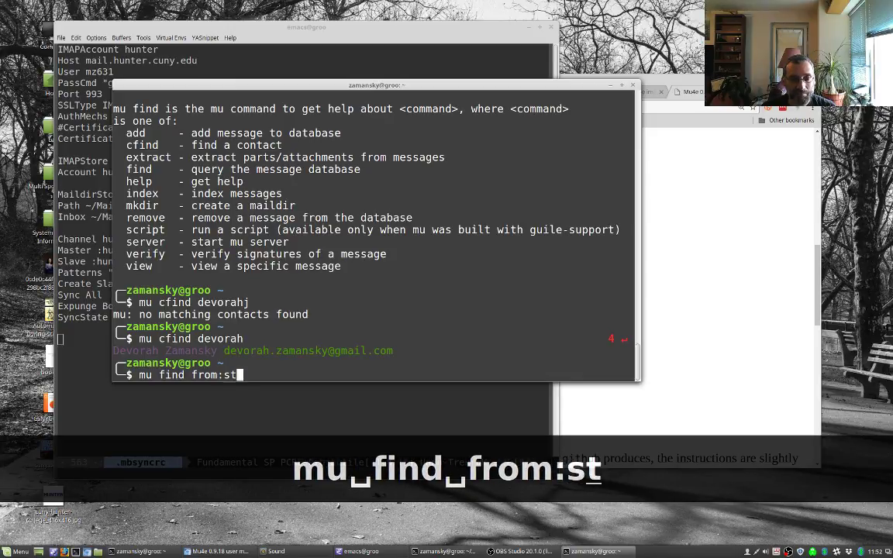
key("Return")
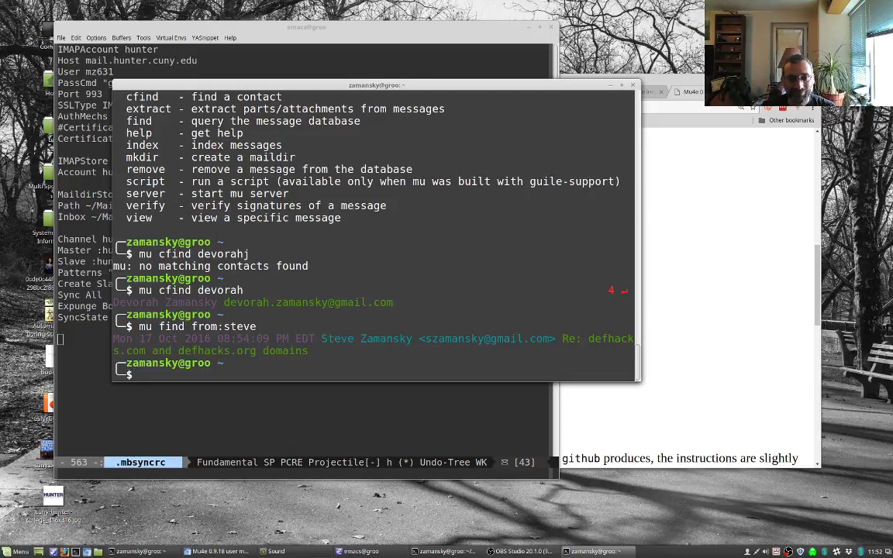
Step: List messages dated 20171223 with mu find date:20171223
type("m")
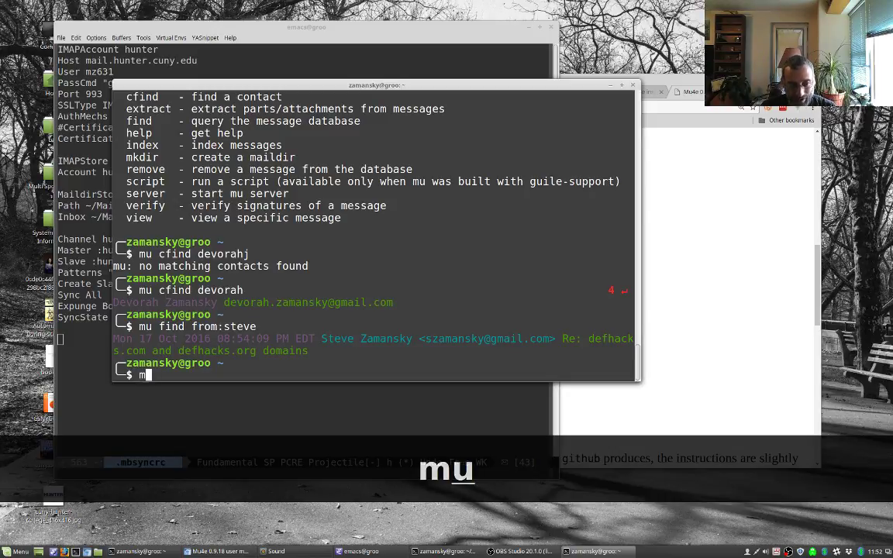
type("u find date:")
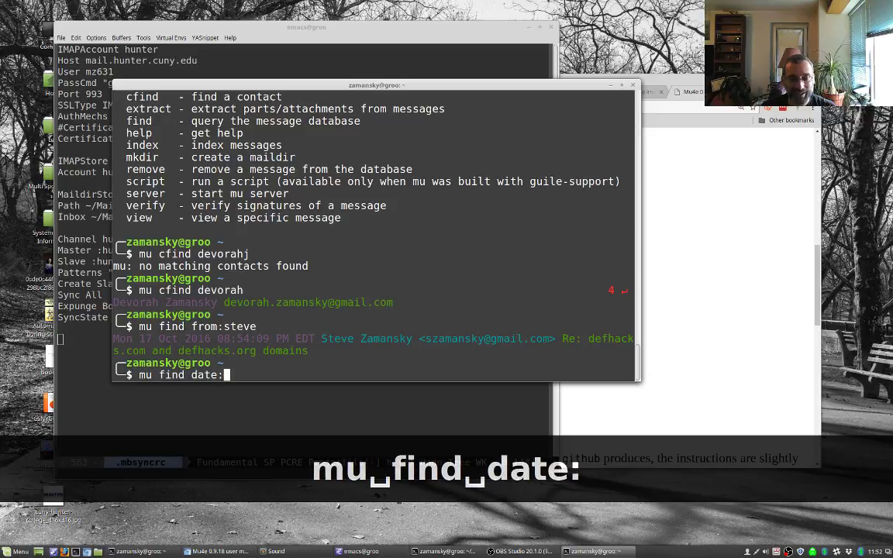
type("2017")
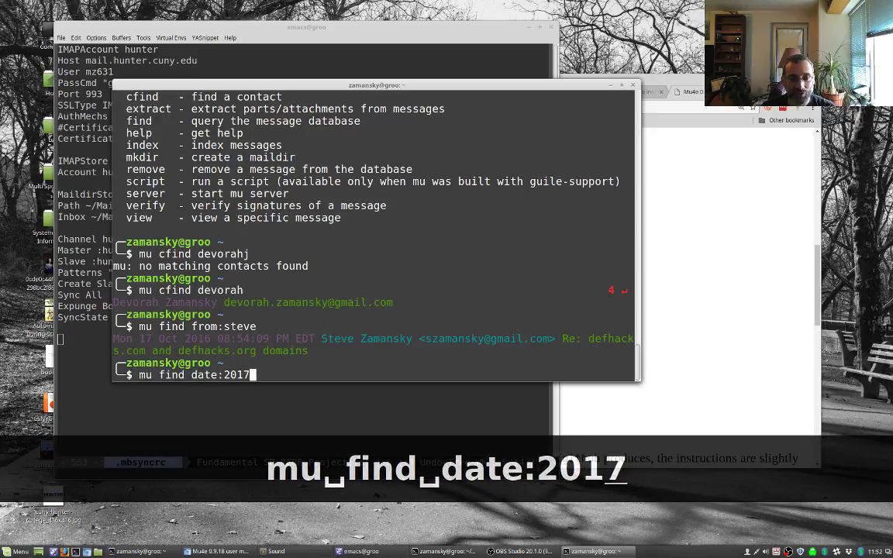
type("1223")
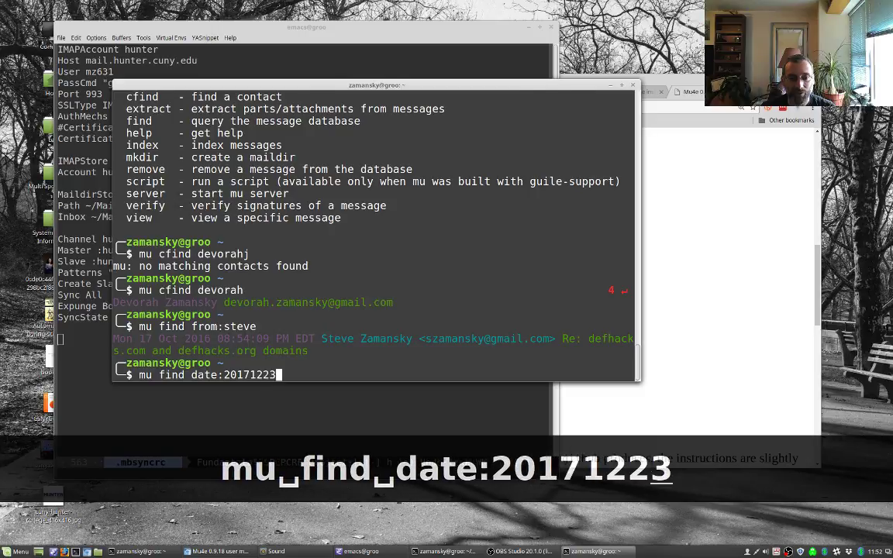
key("Return")
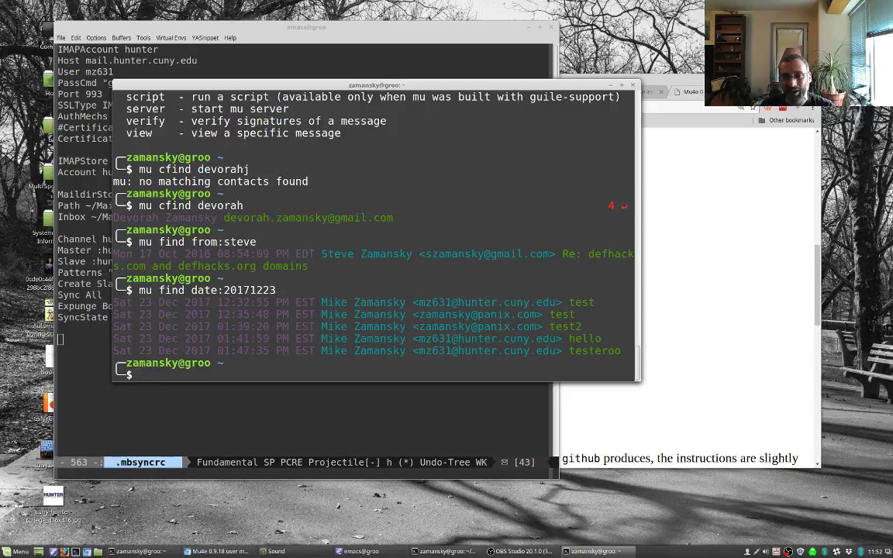
Step: Change the query to mu find test to list all messages matching test
key("Up")
key("BackSpace")
key("BackSpace")
key("BackSpace")
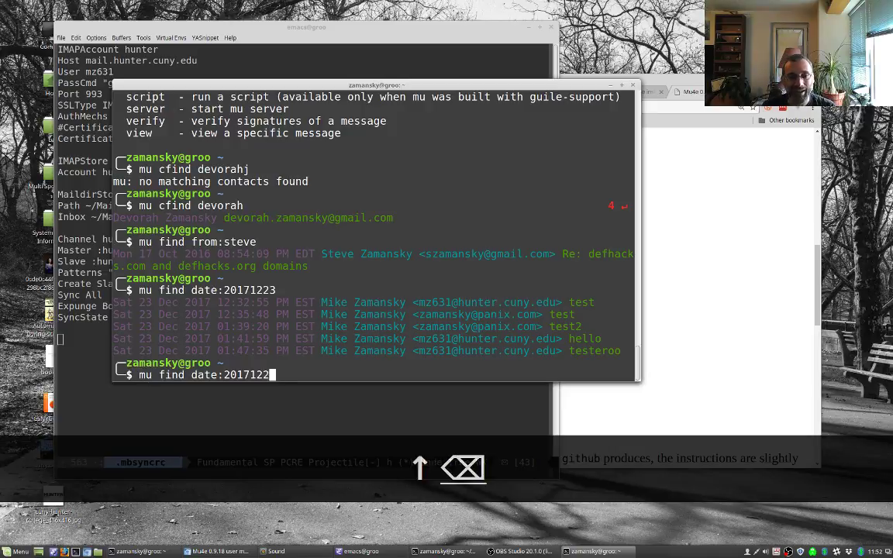
key("BackSpace")
key("BackSpace")
key("BackSpace")
key("BackSpace")
key("BackSpace")
key("BackSpace")
key("BackSpace")
key("BackSpace")
key("BackSpace")
key("BackSpace")
type("test")
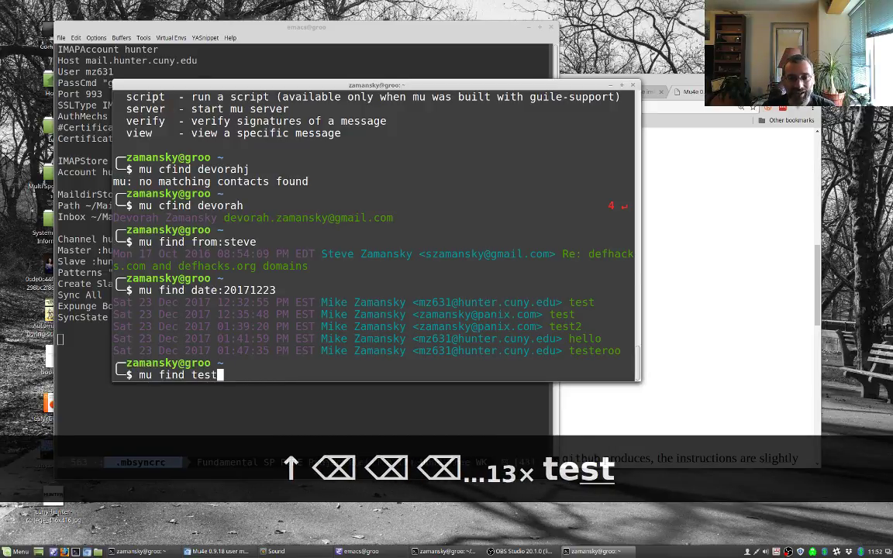
key("Return")
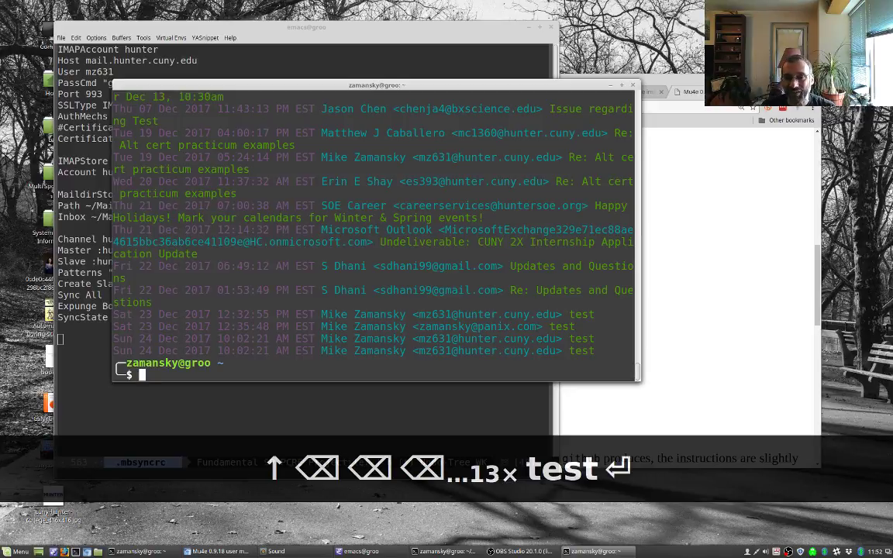
Step: Narrow the test search to messages from one sender with a from: filter
key("Up")
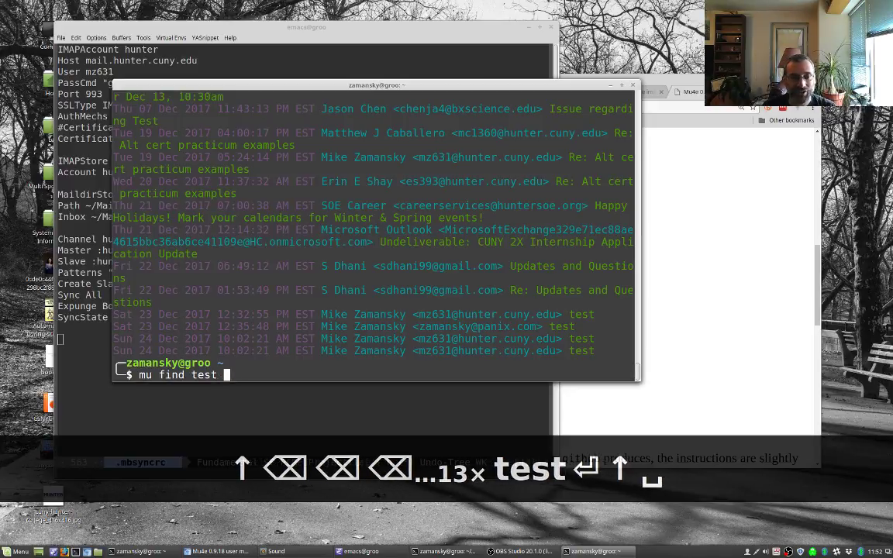
key("Left")
key("Left")
key("Left")
key("Left")
key("Left")
type("from:M<i")
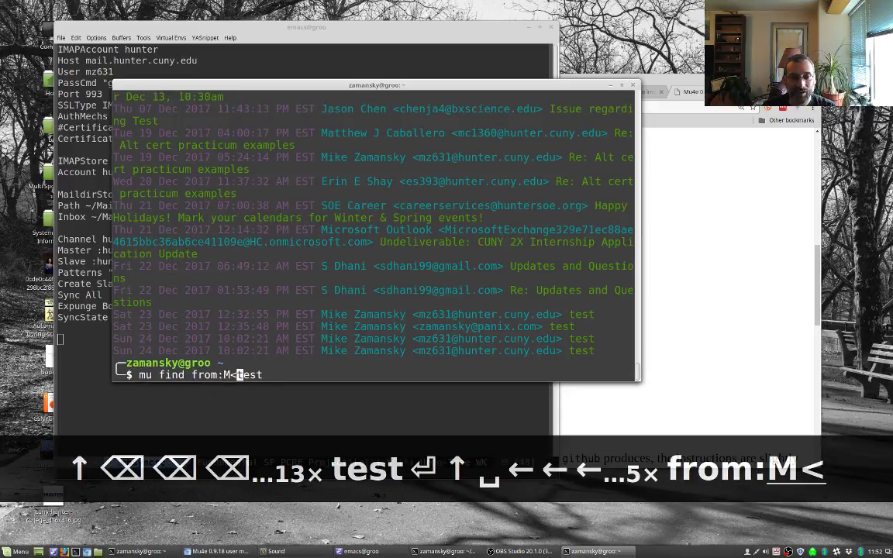
type("ke")
key("Return")
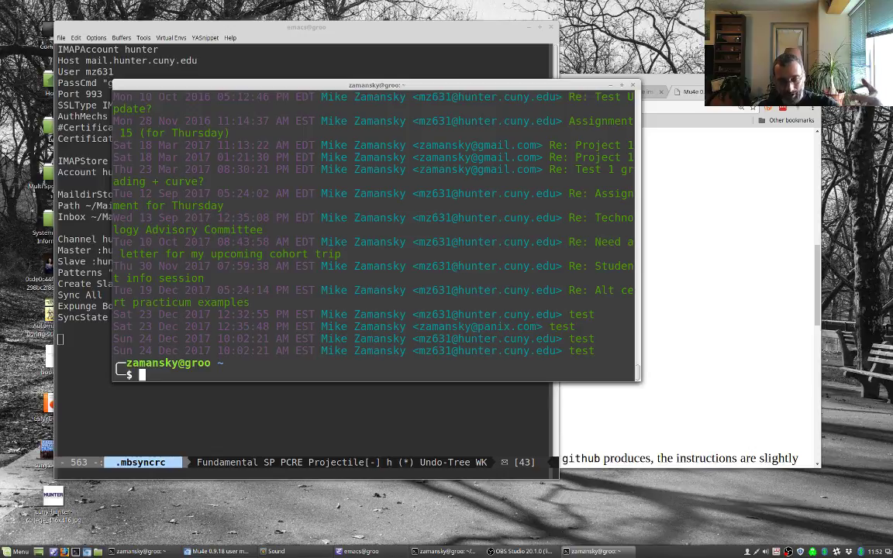
Step: Run mu alone to list its commands, then rerun the earlier mu searches
type("mu")
key("Return")
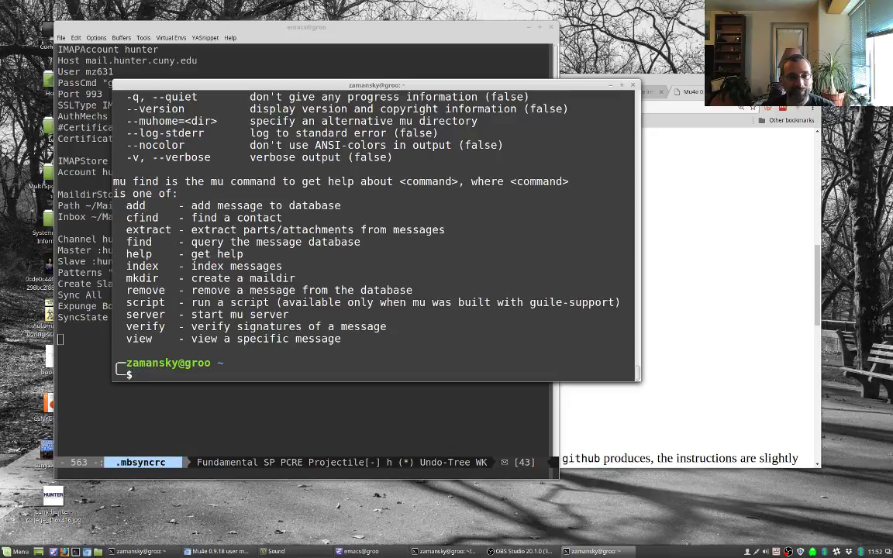
key("Up")
key("Up")
key("Return")
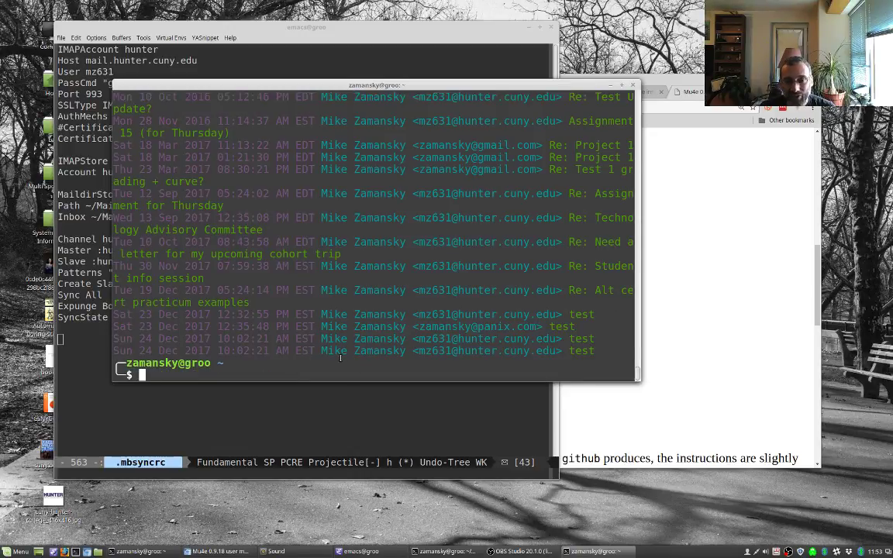
key("Up")
key("Up")
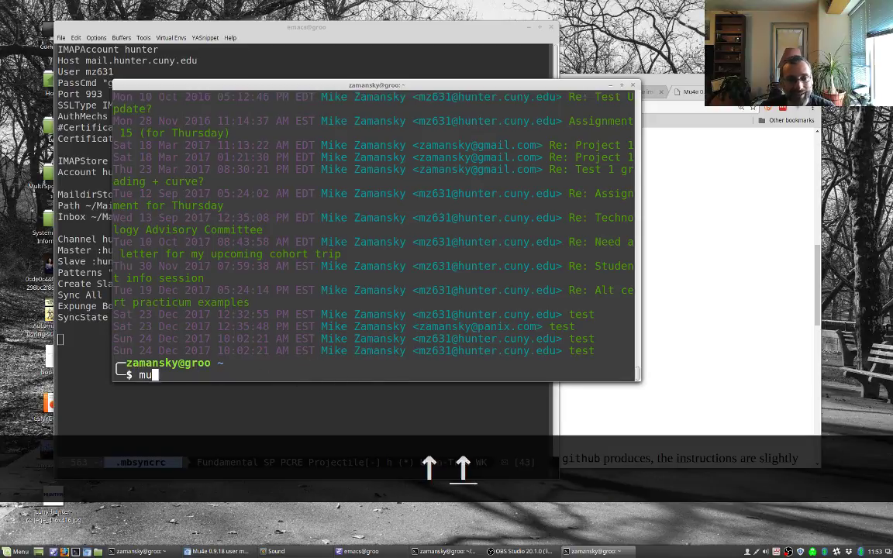
key("Return")
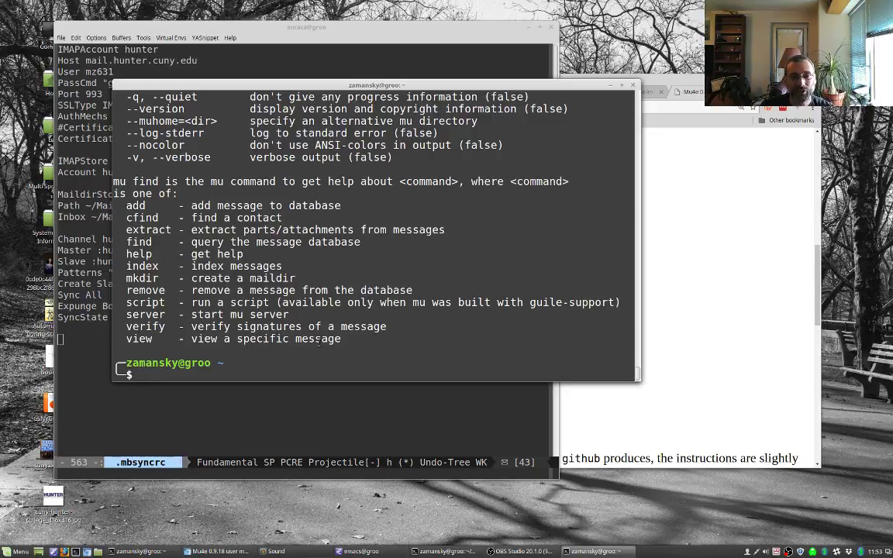
scroll(193, 205, "up", 5)
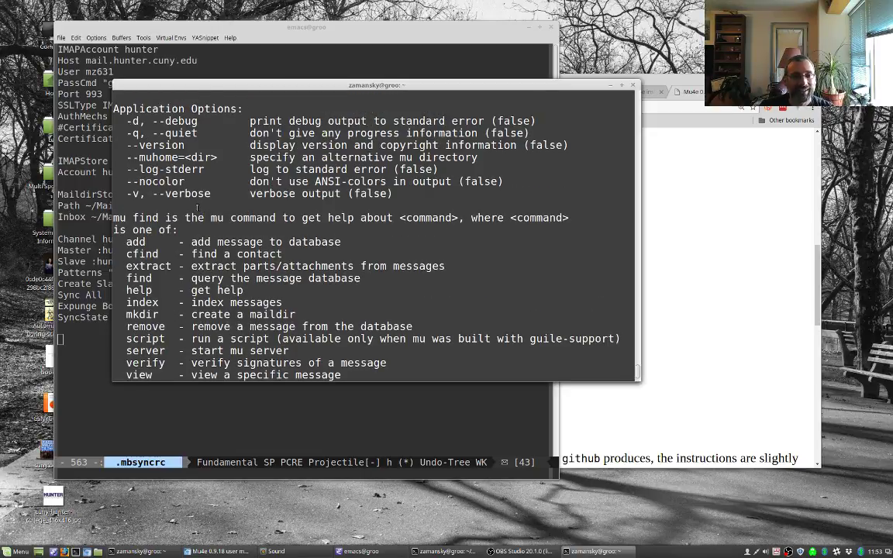
scroll(164, 215, "down", 5)
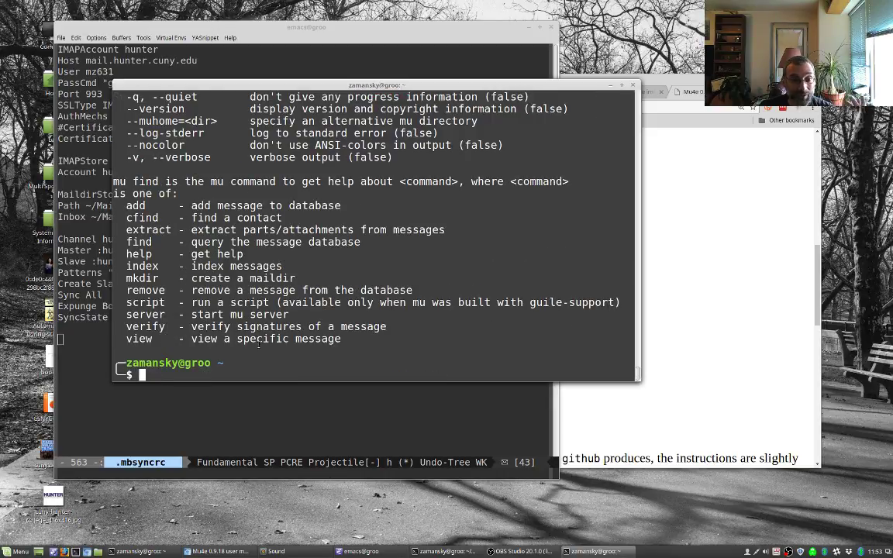
Step: Show mu's help for the view command with 'mu -help view', then return to Emacs
type("mu hel")
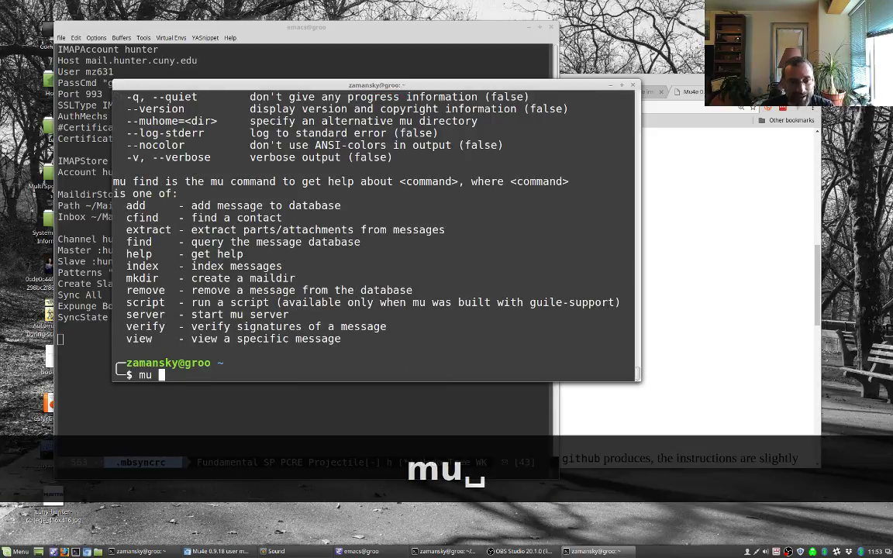
key("BackSpace")
key("BackSpace")
key("BackSpace")
key("BackSpace")
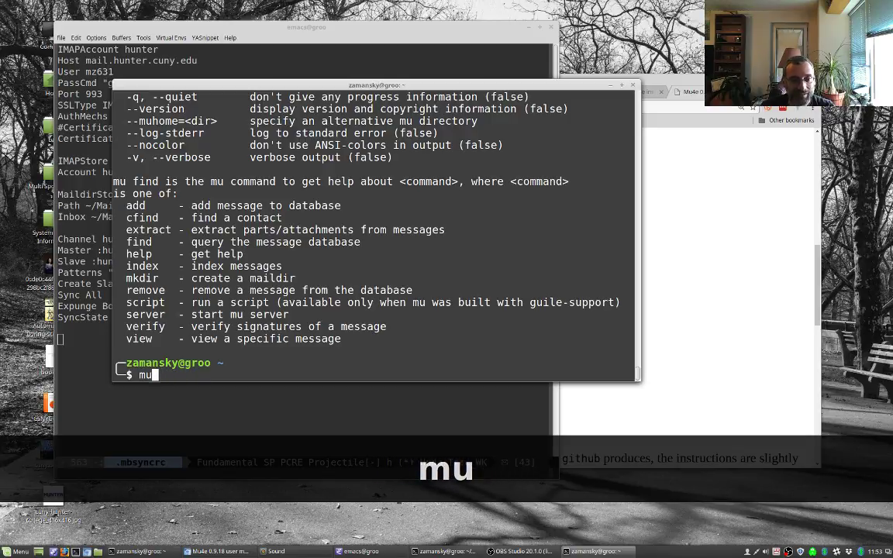
type("-help view")
key("Return")
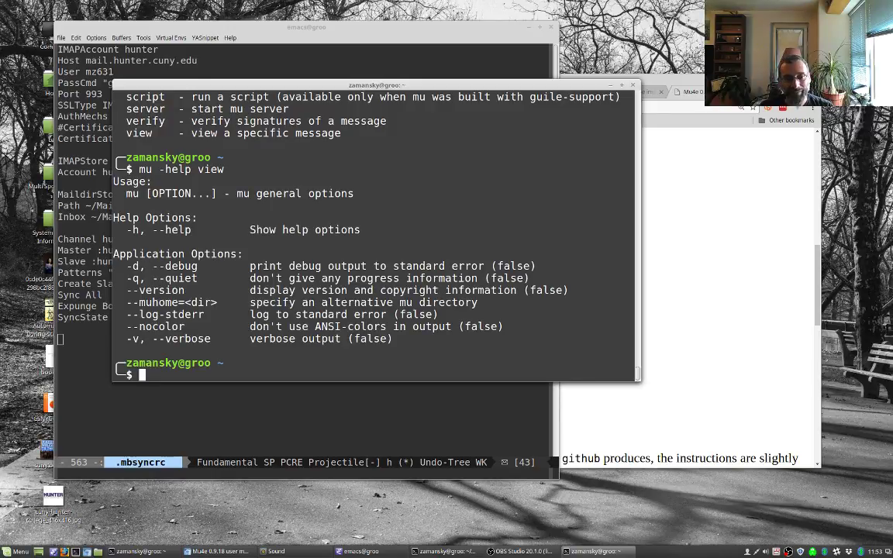
key("alt+Tab")
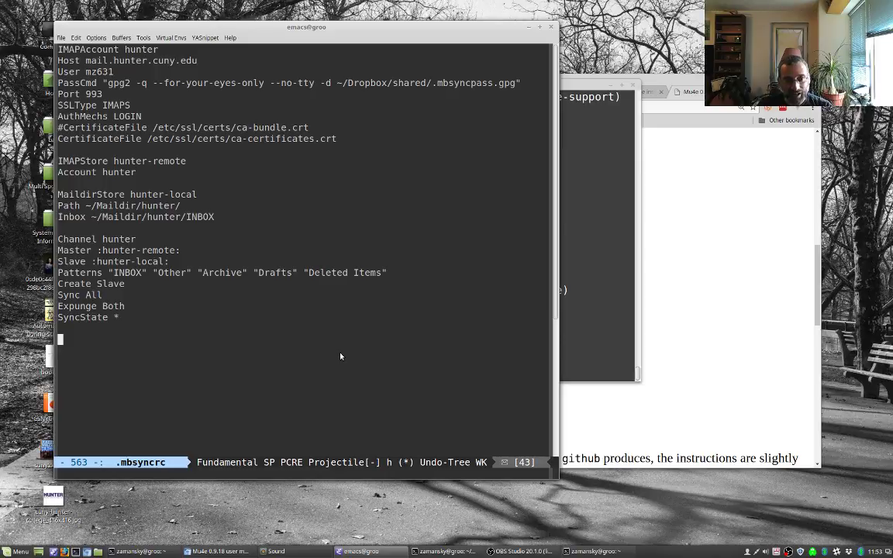
Step: Open myinit.org, make the window wider and shorter, and search the file for 'mu4e'
key("Escape")
key("Escape")
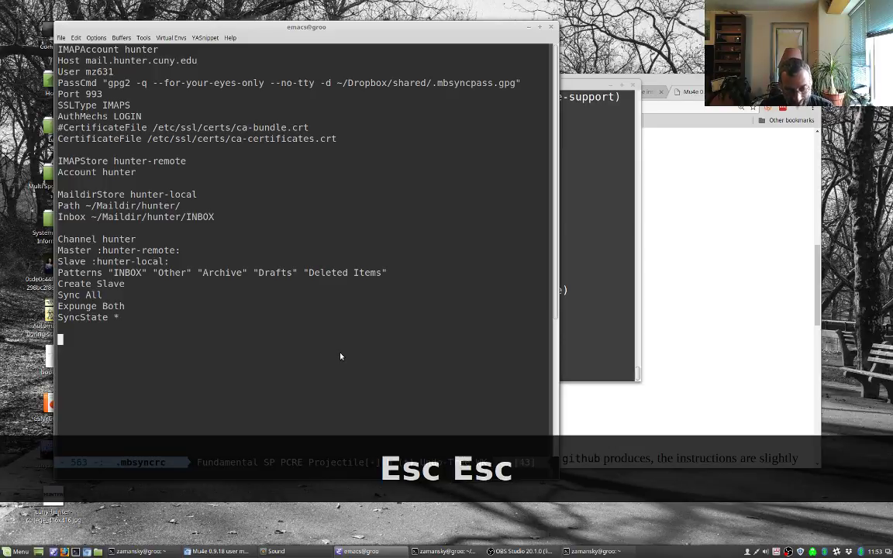
key("c")
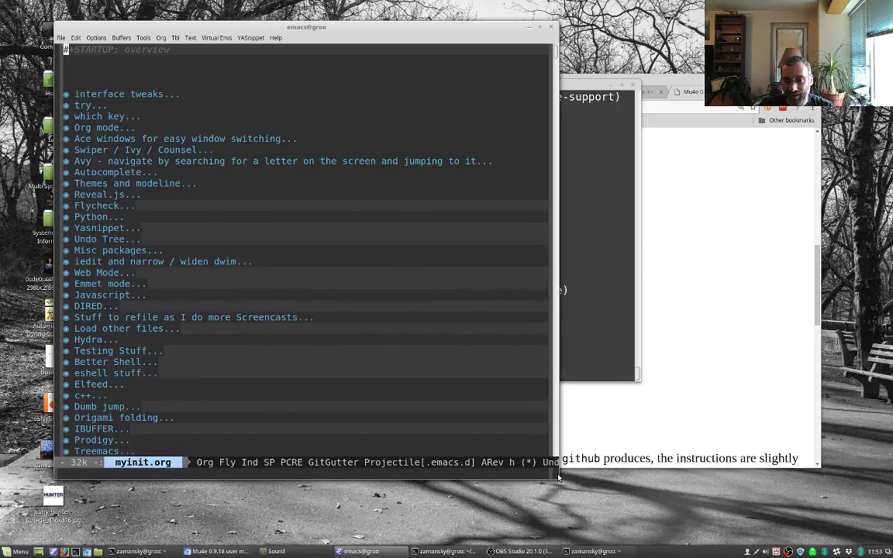
left_click_drag(554, 479, 582, 412)
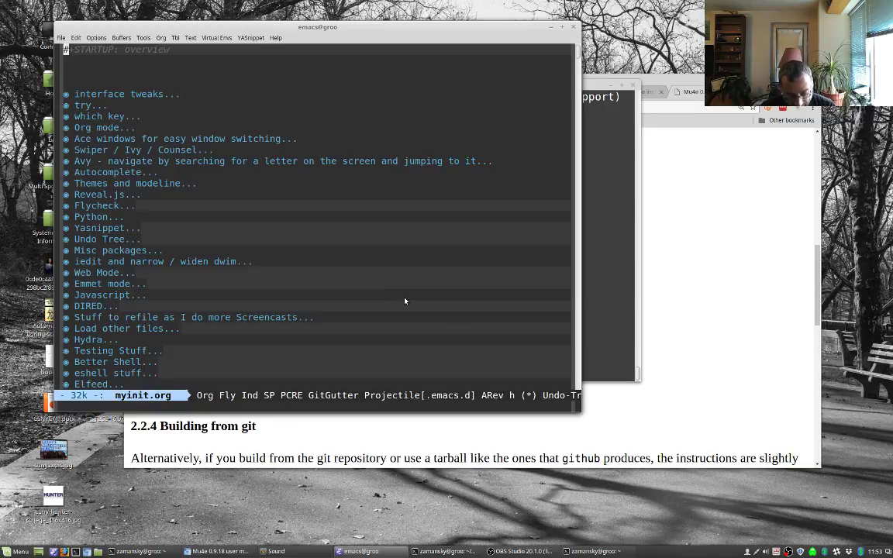
key("ctrl+s")
type("mu4e")
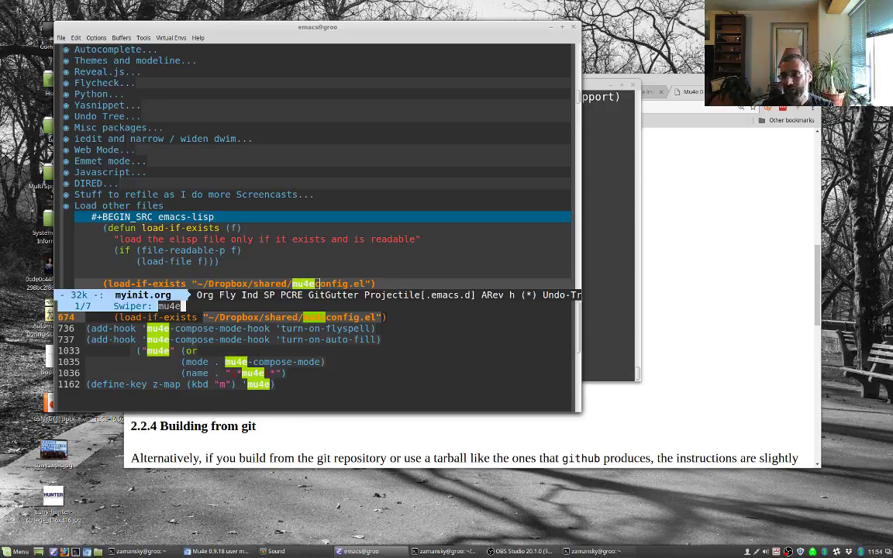
Step: Step through the mu4e matches at lines 1033 and 1162, then quit the search
key("ctrl+n")
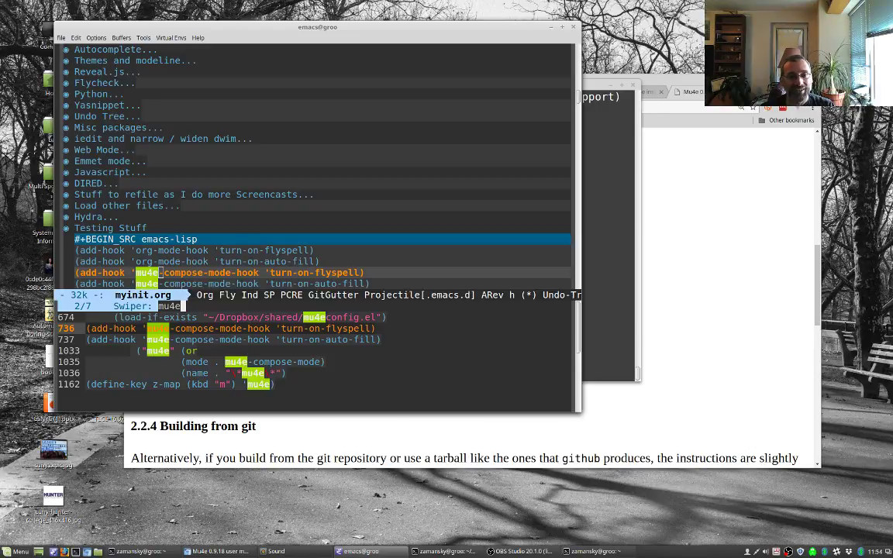
key("ctrl+n")
key("ctrl+n")
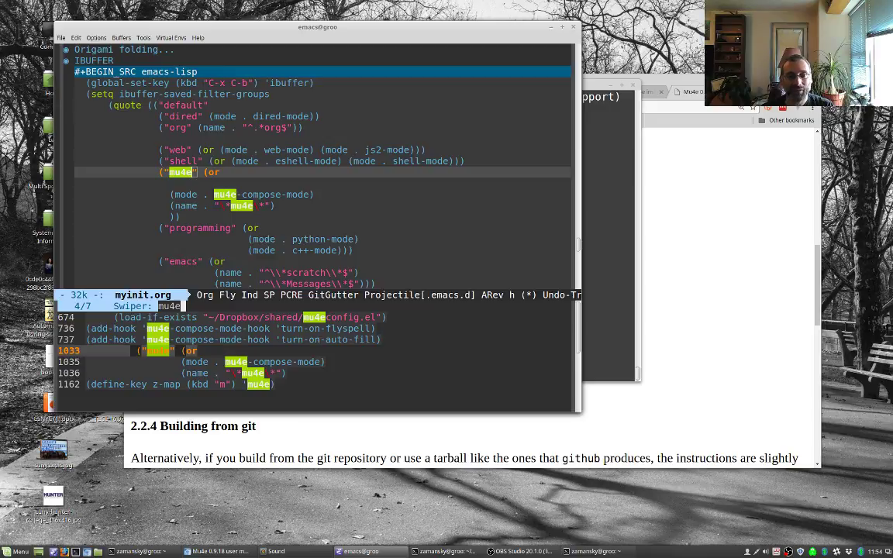
key("ctrl+n")
key("ctrl+n")
key("ctrl+n")
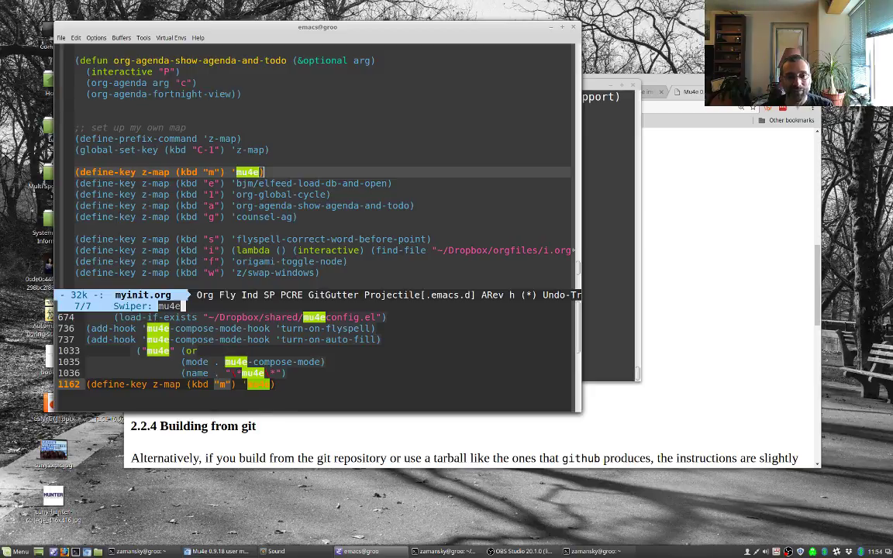
key("ctrl+g")
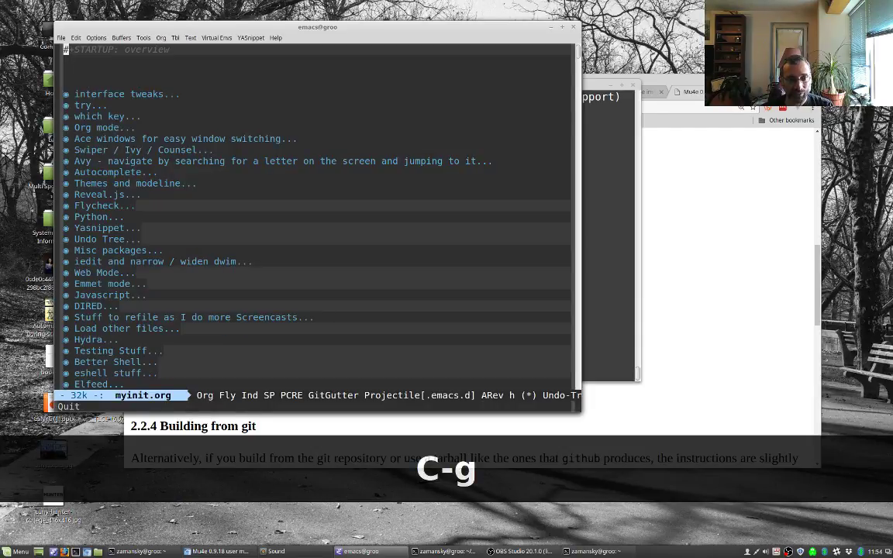
Step: Switch to the mu4econfig.el buffer
key("ctrl+x")
type("bmu")
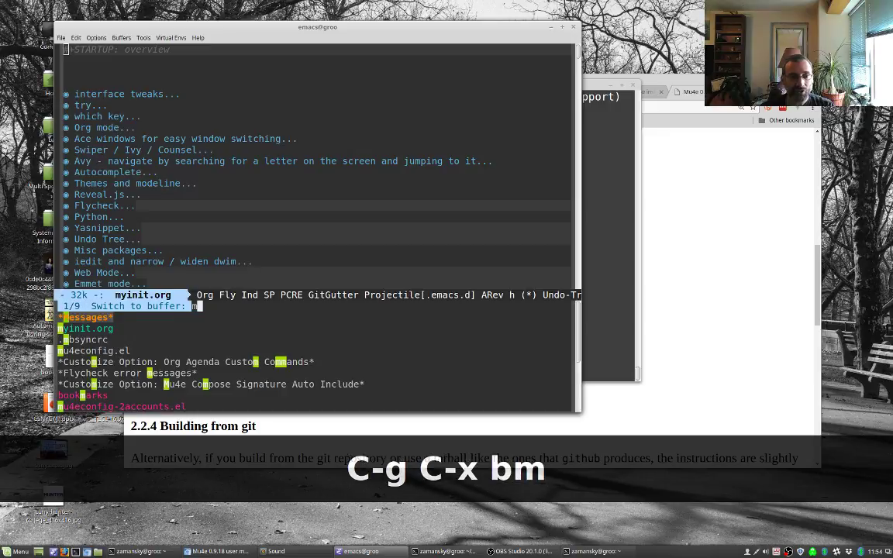
key("Down")
key("Up")
key("Return")
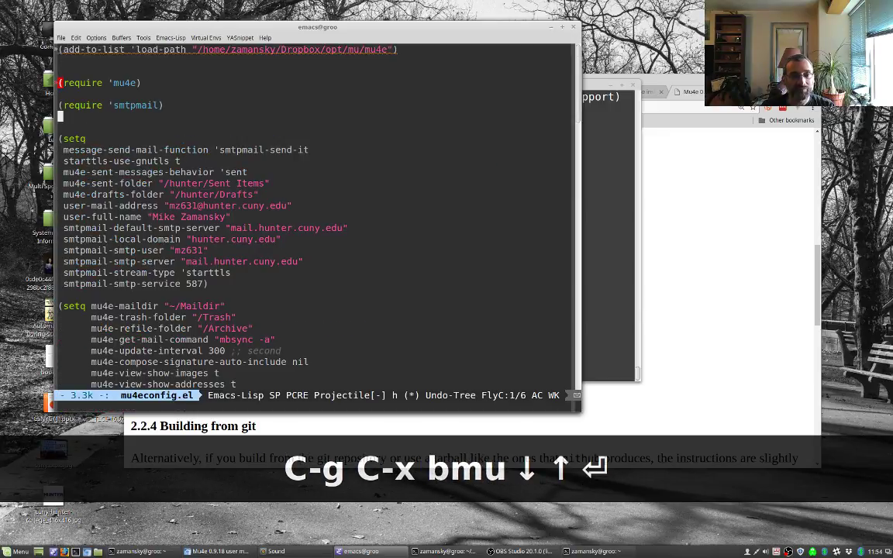
Step: Move past the require mu4e and smtpmail lines to the first setq block
key("Up")
key("Up")
key("Up")
key("Up")
key("Up")
key("Up")
key("Up")
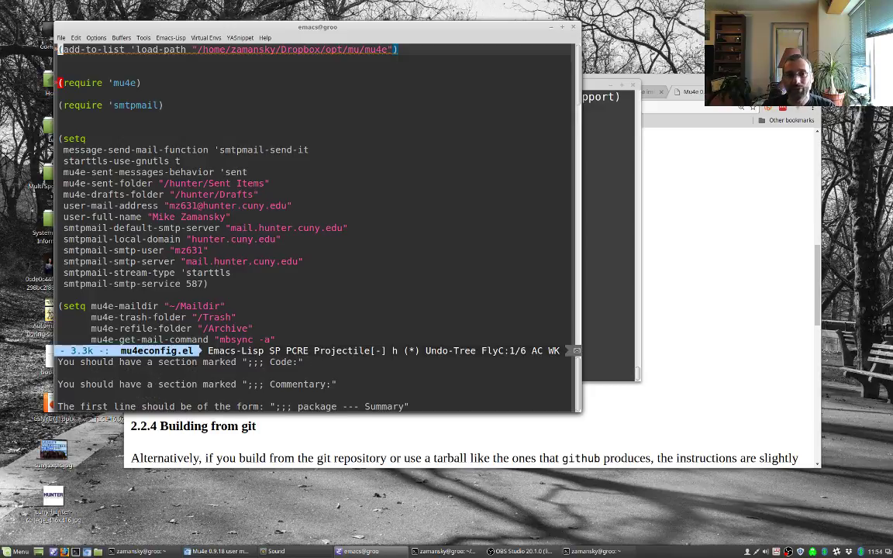
key("Down")
key("Down")
key("Down")
key("Down")
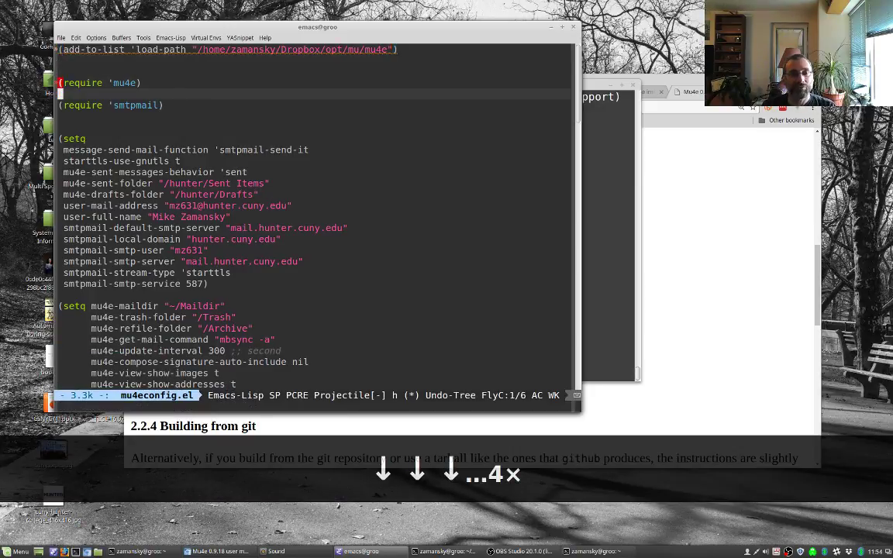
key("Down")
key("Down")
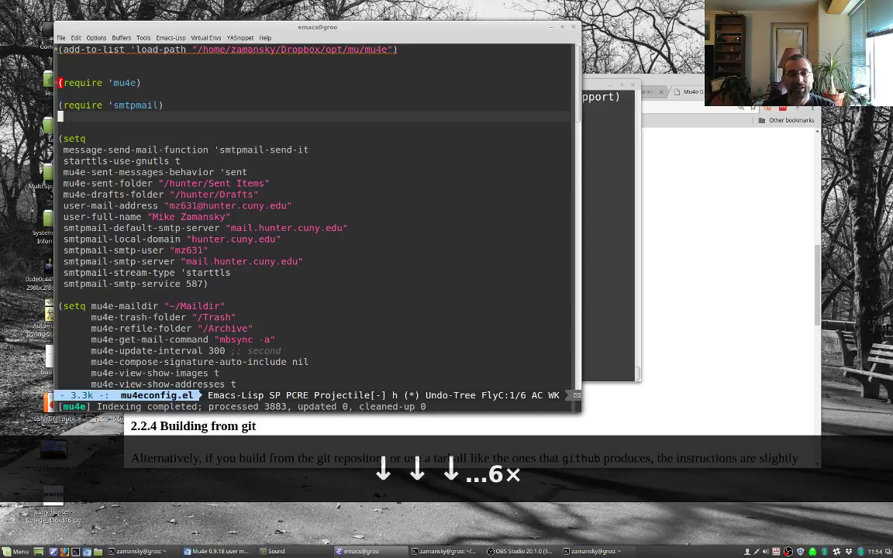
key("Down")
key("Down")
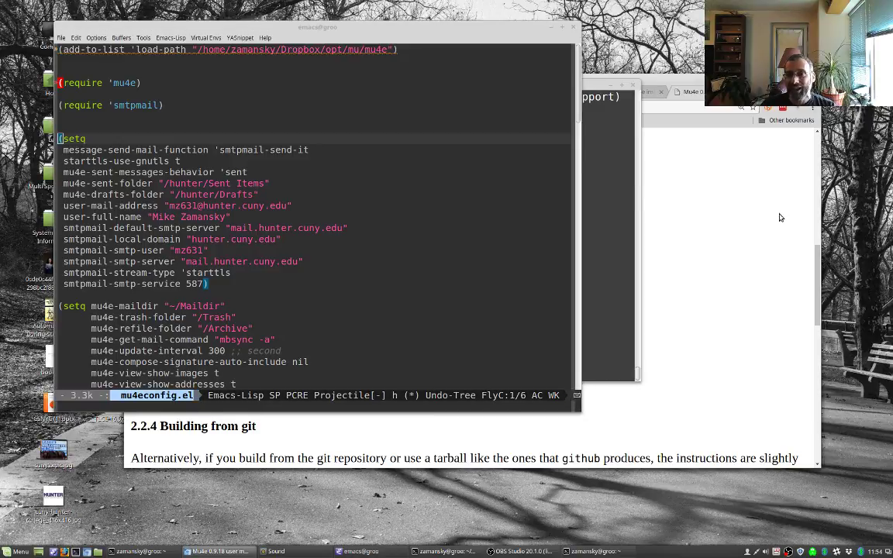
Step: Read the smtpmail and mu4e setup code in Chromium's 'Drowning in Email' article, then return to Emacs
left_click(677, 205)
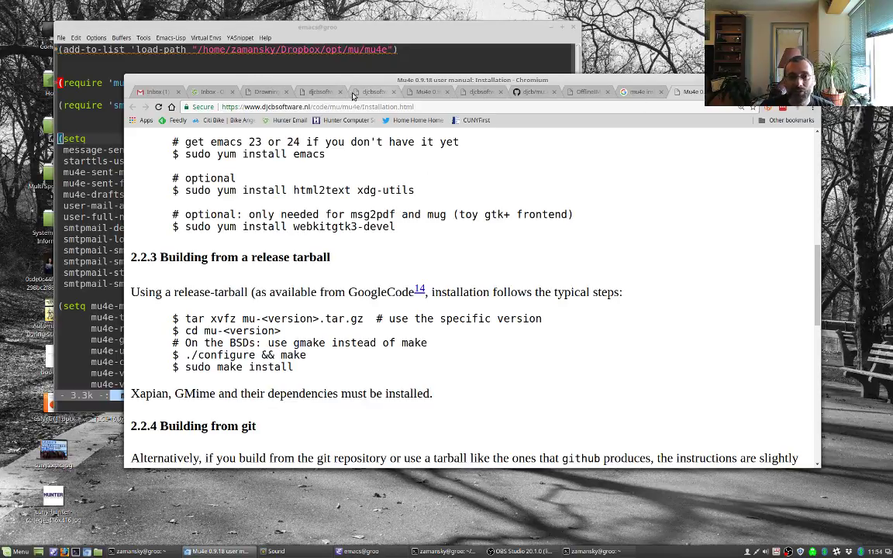
left_click(274, 93)
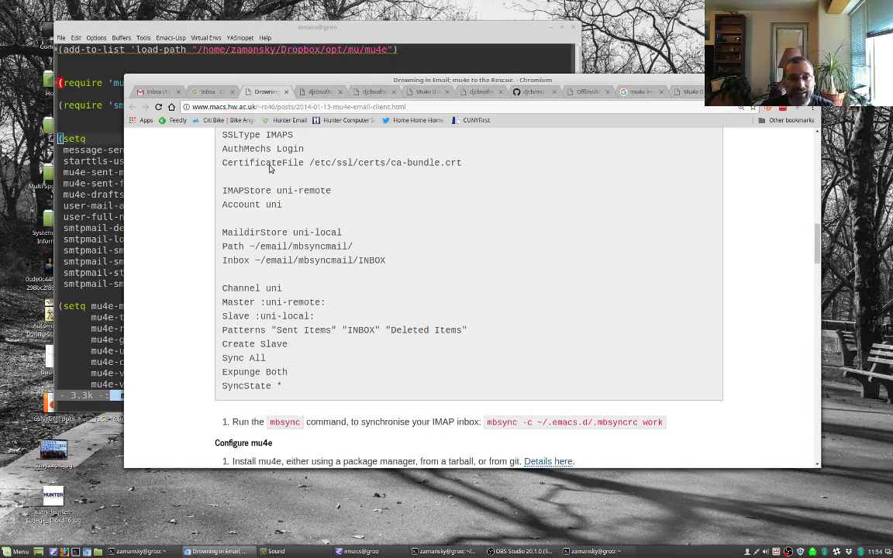
scroll(324, 249, "up", 3)
scroll(324, 250, "down", 4)
scroll(325, 249, "down", 4)
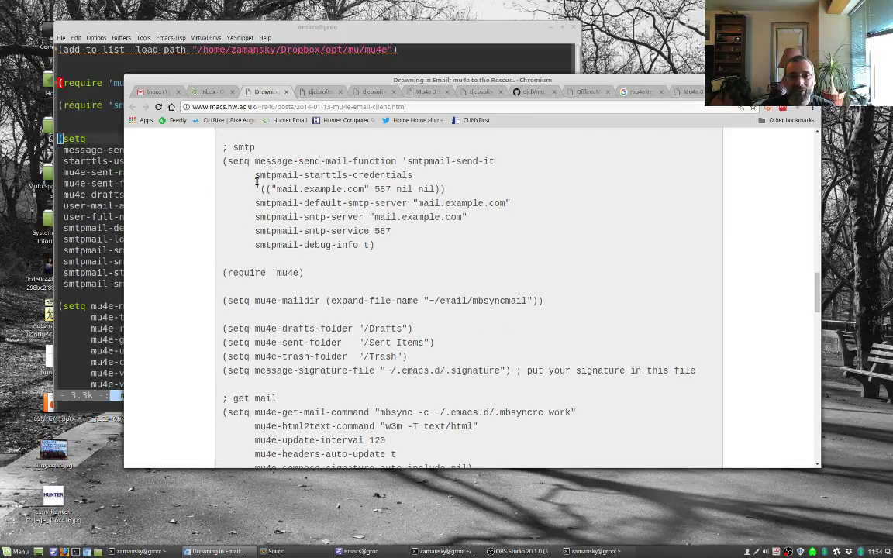
scroll(245, 179, "up", 1)
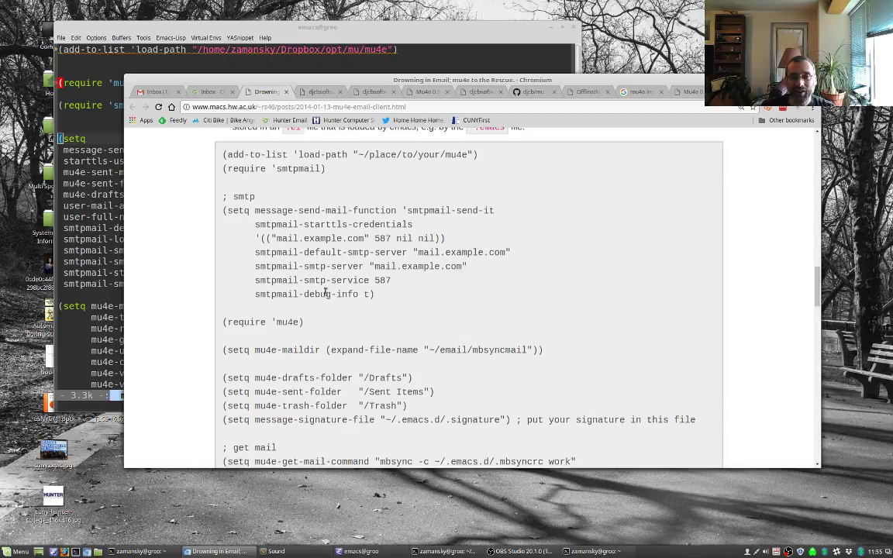
scroll(263, 279, "down", 3)
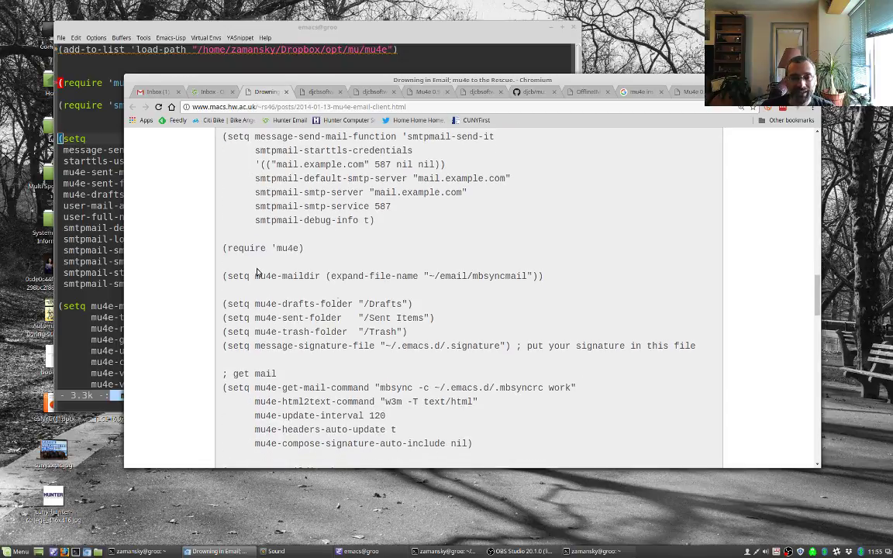
scroll(269, 232, "down", 1)
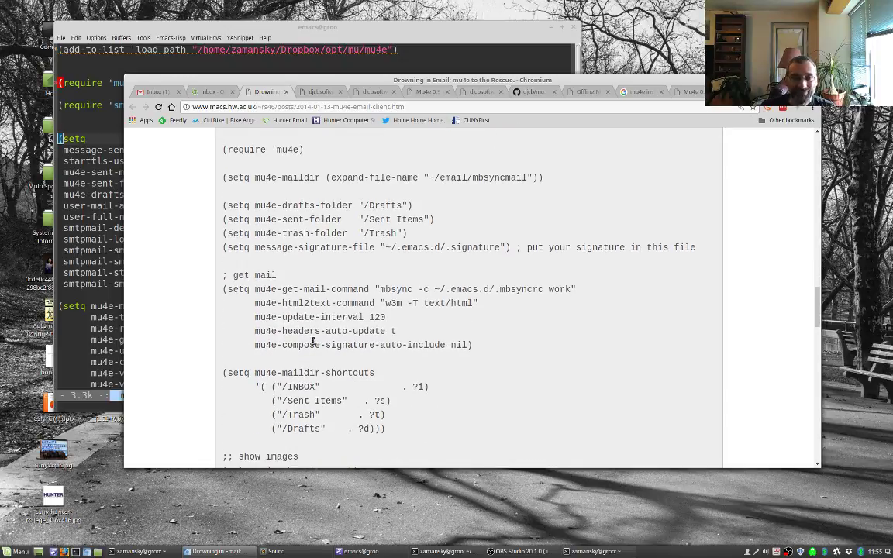
left_click(116, 132)
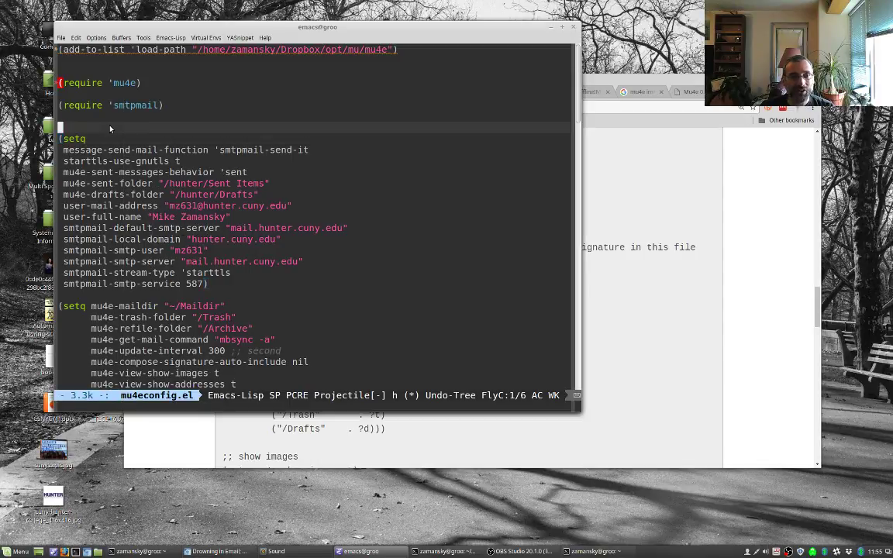
key("Up")
key("Up")
key("Down")
key("Down")
key("Down")
key("Down")
key("Down")
key("Down")
key("Down")
key("Down")
key("Down")
key("Down")
key("Down")
key("Down")
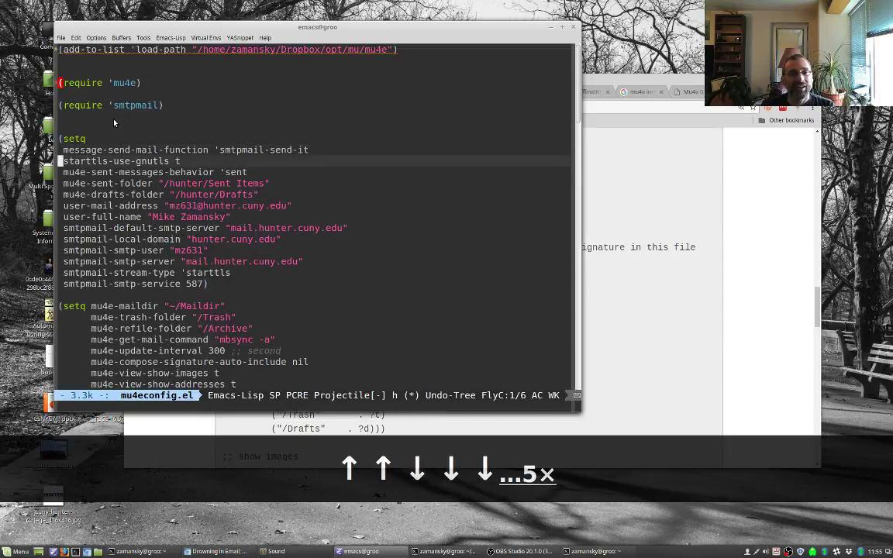
key("Down")
key("Down")
key("Down")
key("Down")
key("Down")
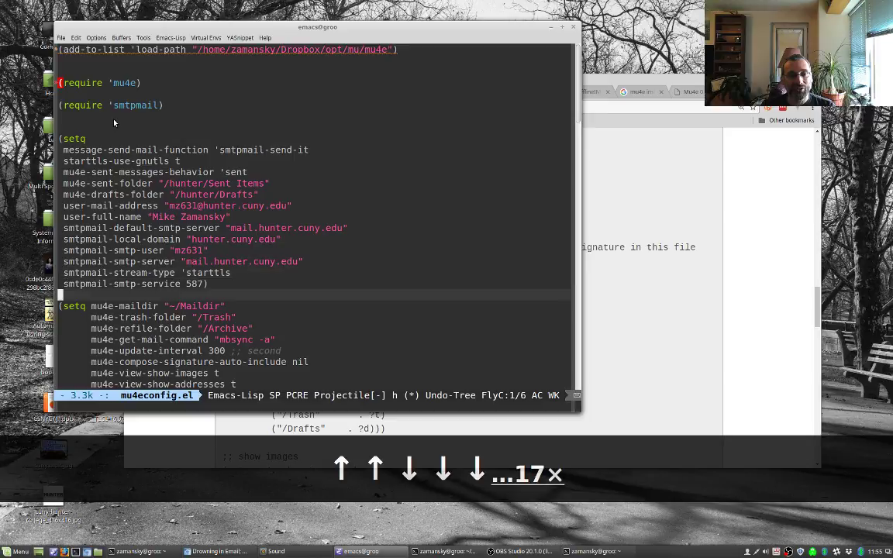
key("Down")
key("Down")
key("Down")
key("Down")
key("Down")
key("Down")
key("Down")
key("Down")
key("Down")
key("Down")
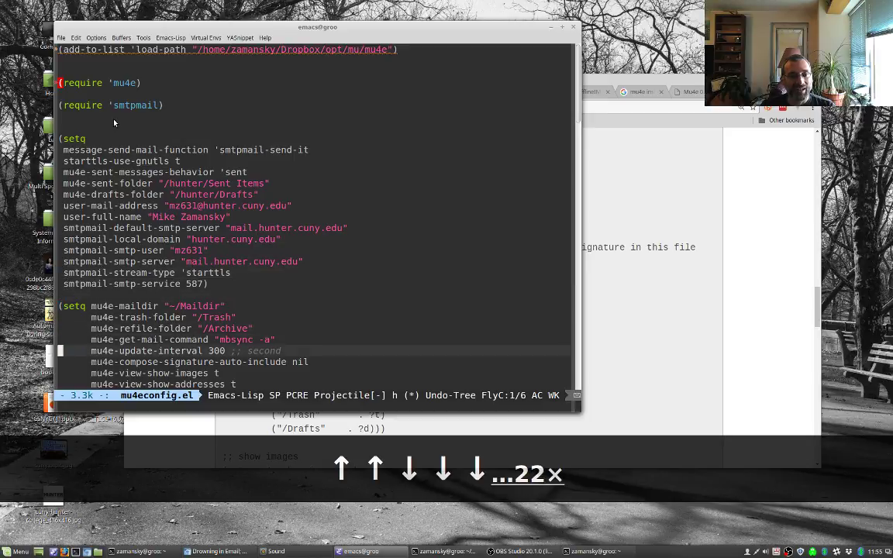
key("Up")
key("Up")
key("Up")
key("Up")
key("Up")
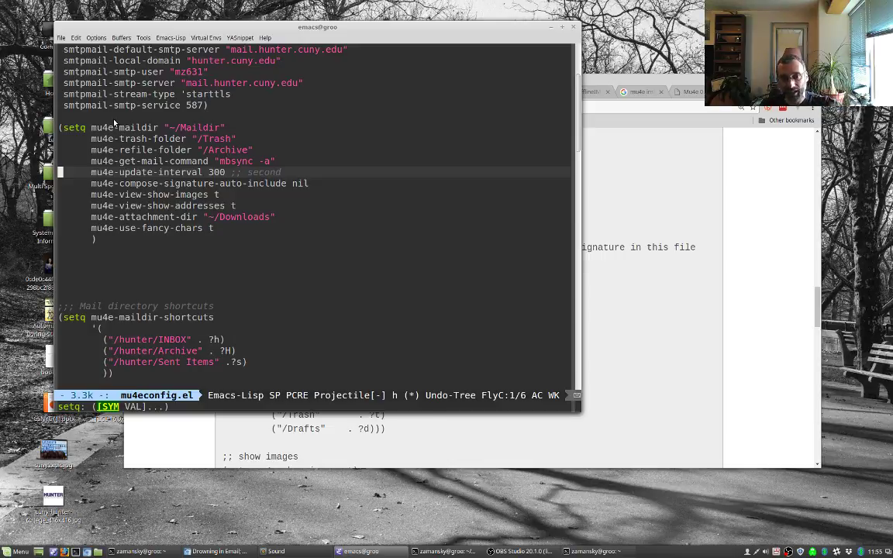
key("Down")
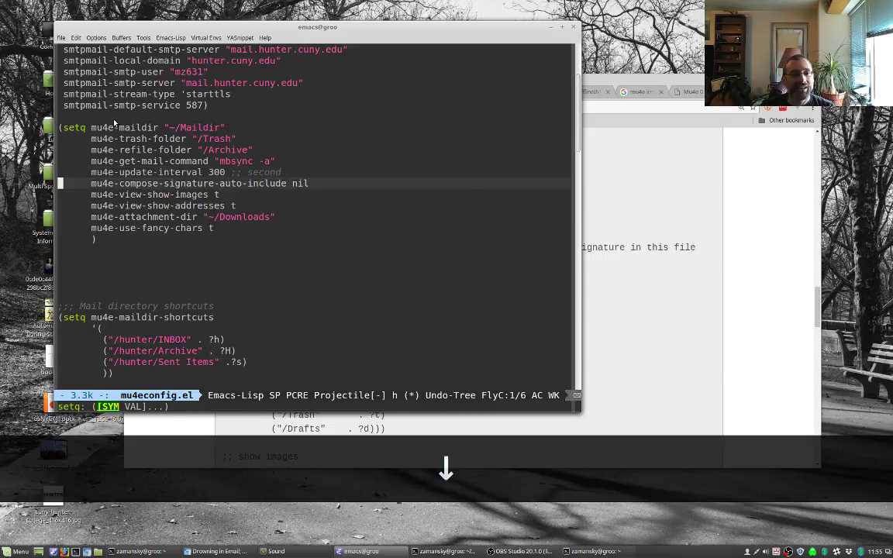
key("Down")
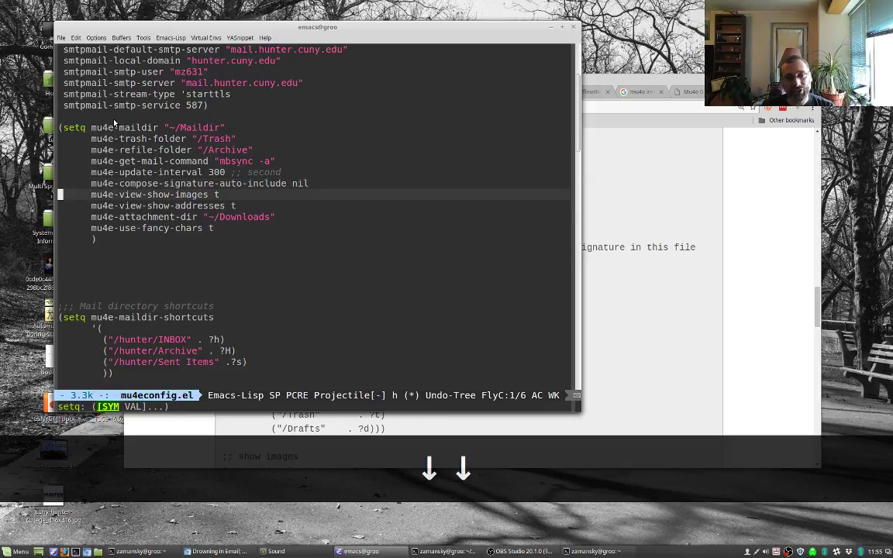
key("Down")
key("Down")
key("Down")
key("Down")
key("Down")
key("Down")
key("Down")
key("Down")
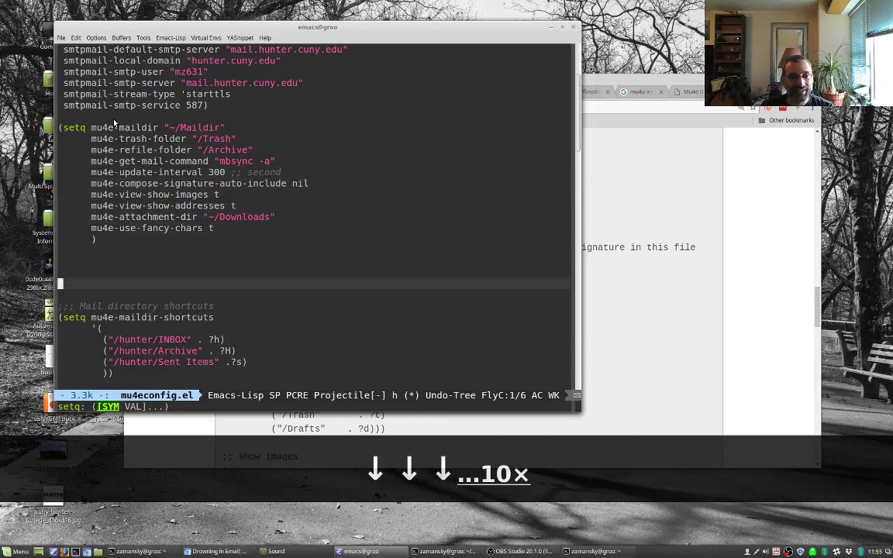
key("Down")
key("Down")
key("Down")
key("Down")
key("Down")
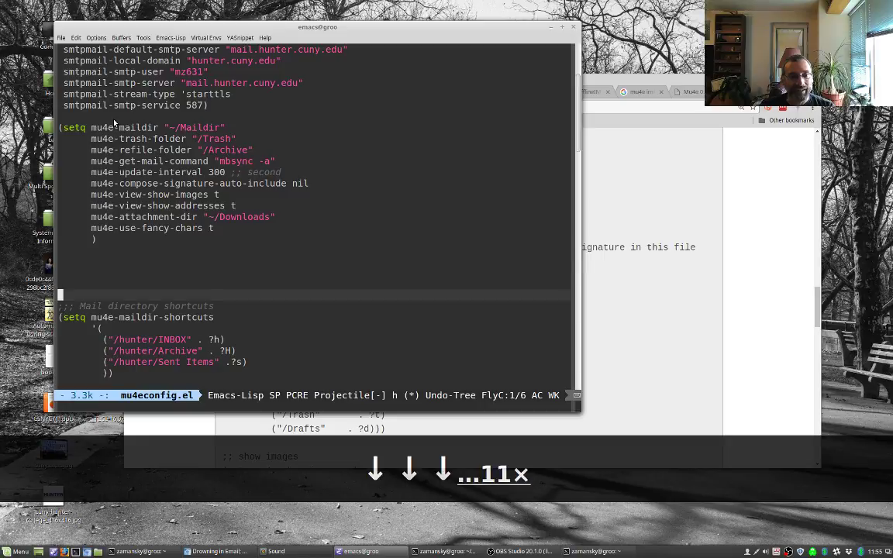
key("Down")
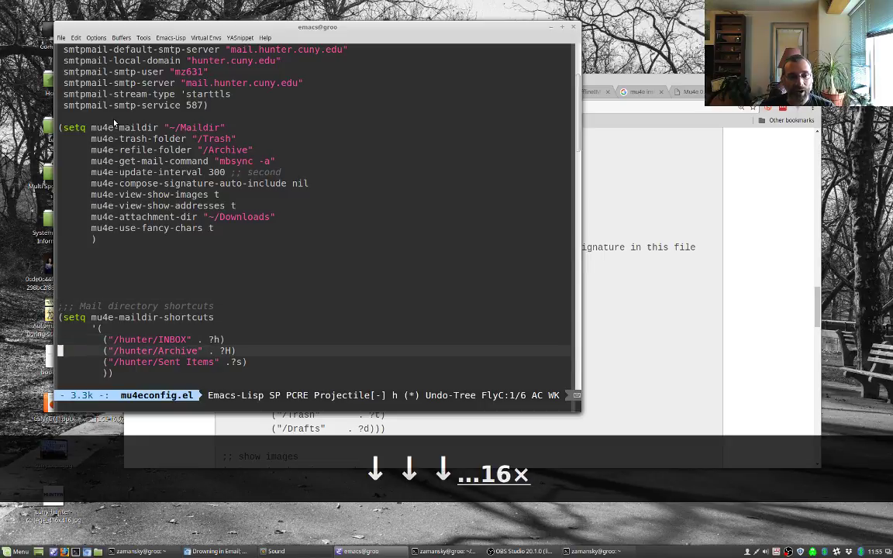
key("Up")
key("Down")
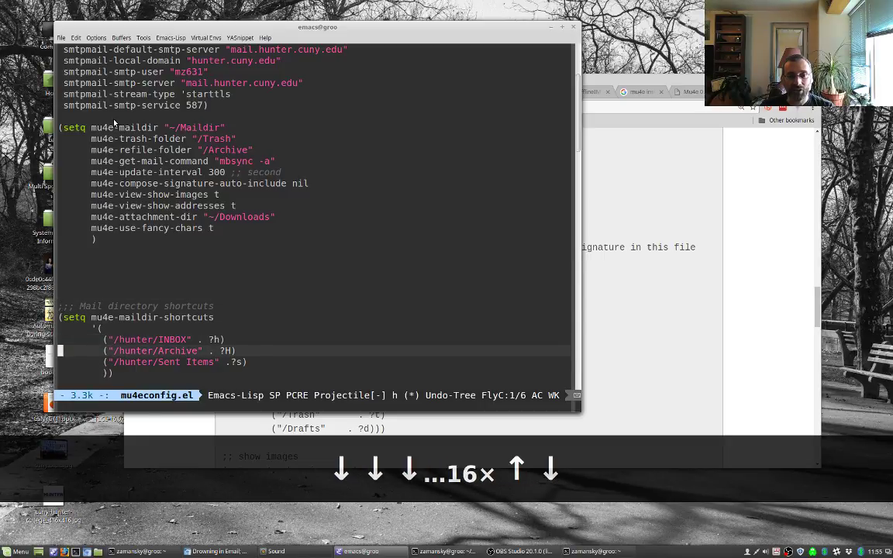
key("Down")
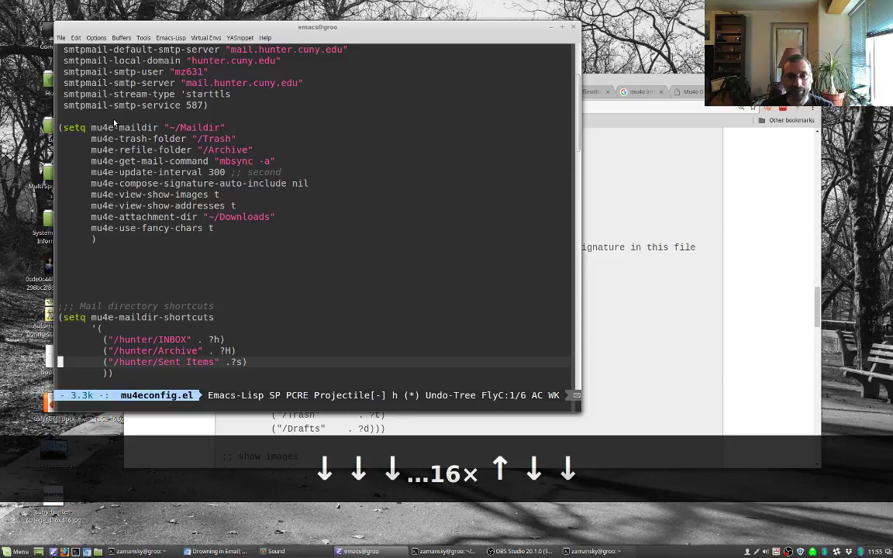
key("Up")
key("Up")
key("Up")
key("Up")
key("Up")
key("Up")
key("Up")
key("Up")
key("Up")
key("Up")
key("Up")
key("Up")
key("Up")
key("Up")
key("Up")
key("Up")
key("Up")
key("Up")
key("Up")
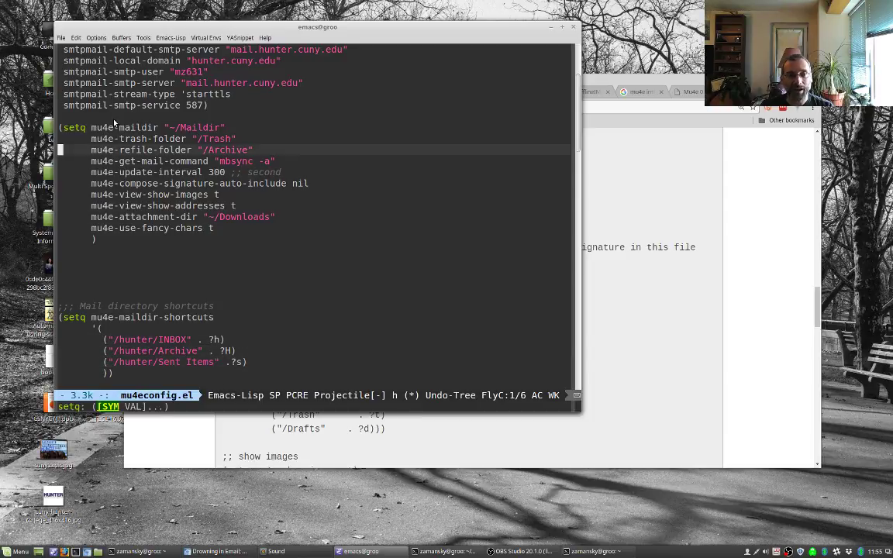
key("Down")
key("Down")
key("Down")
key("Down")
key("Down")
key("Down")
key("Down")
key("Down")
key("Down")
key("Down")
key("Down")
key("Down")
key("Down")
key("Down")
key("Down")
key("Down")
key("Down")
key("Down")
key("Down")
key("Down")
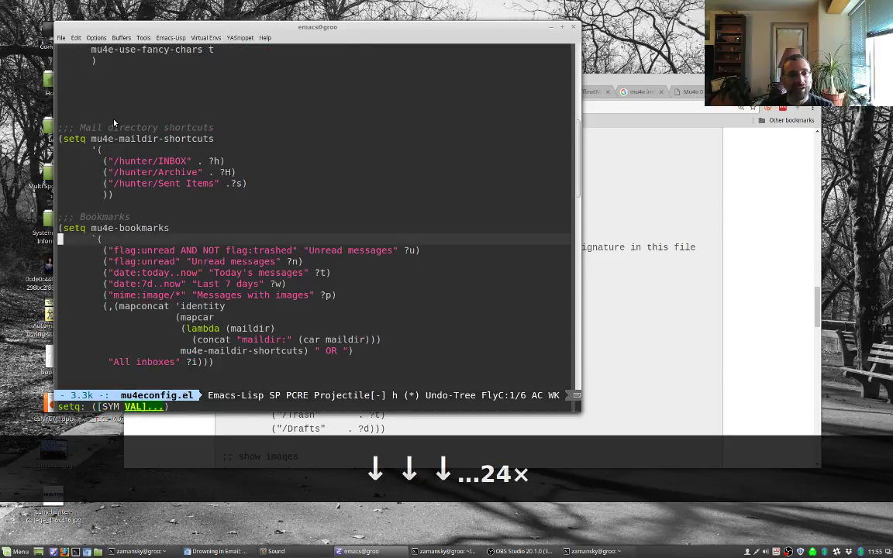
key("Down")
key("Down")
key("Down")
key("Down")
key("Down")
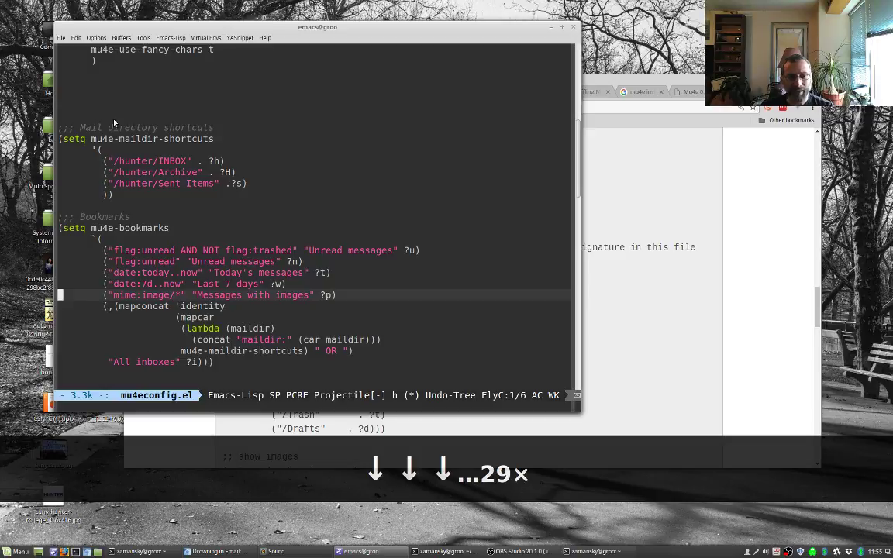
key("Down")
key("Down")
key("Down")
key("Down")
key("Down")
key("Down")
key("Down")
key("Down")
key("Down")
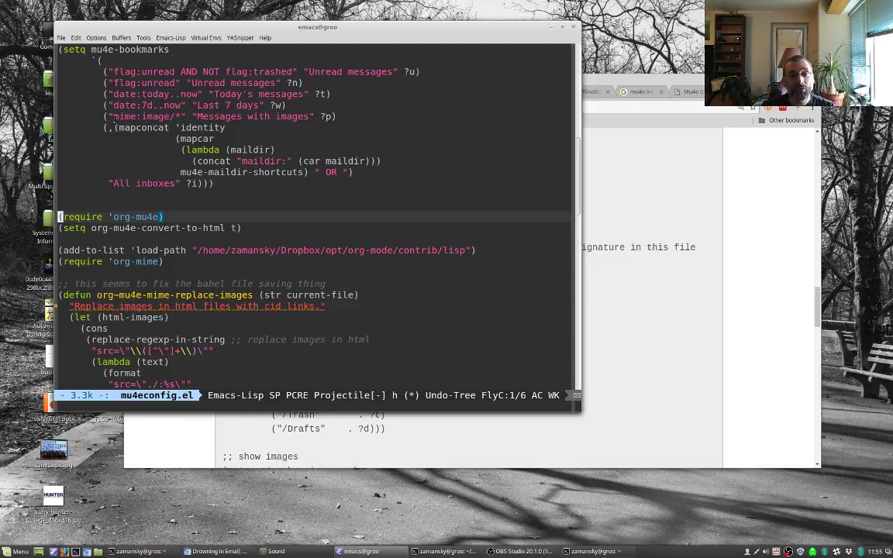
key("Down")
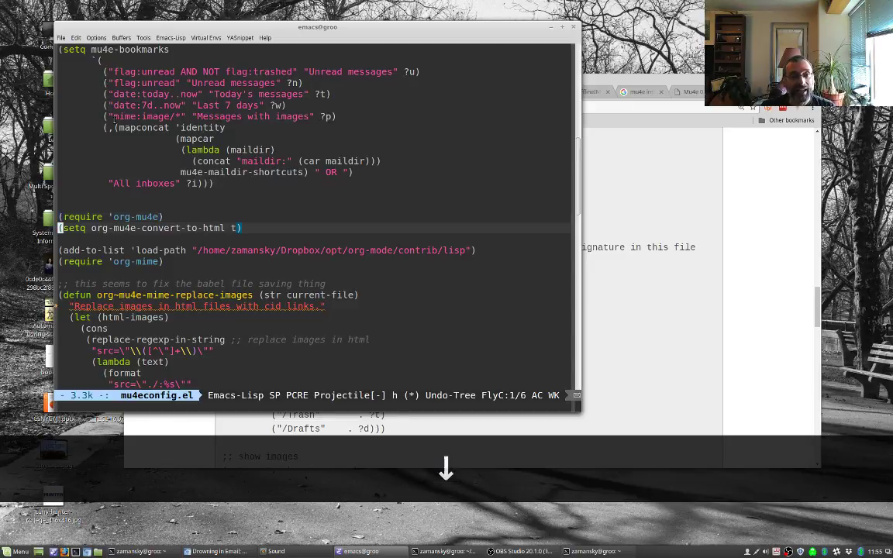
key("Down")
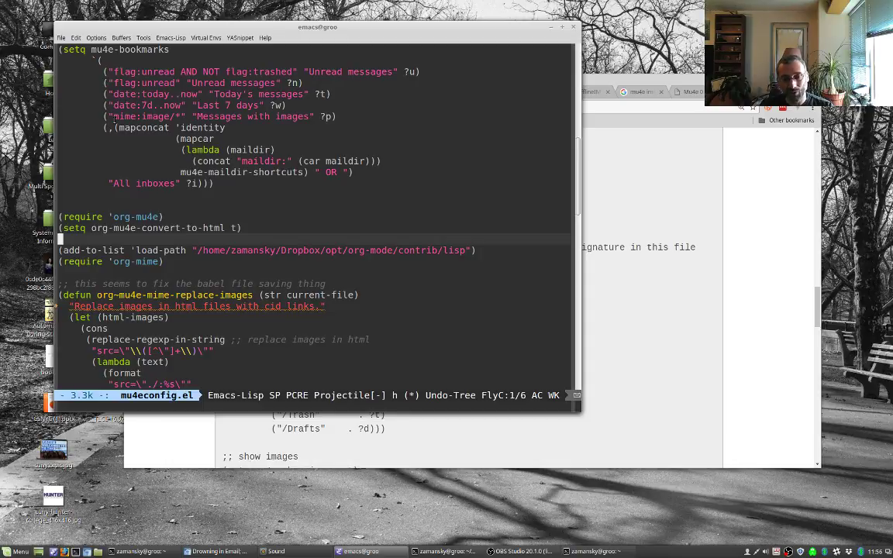
key("Down")
key("Down")
key("Down")
key("Down")
key("Down")
key("Down")
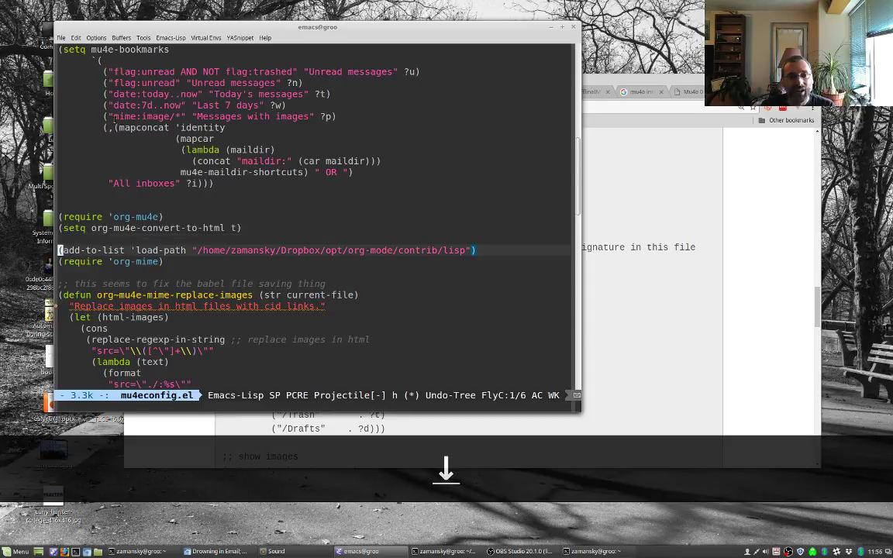
key("Down")
key("Down")
key("Down")
key("Down")
key("Down")
key("Down")
key("Down")
key("Down")
key("Down")
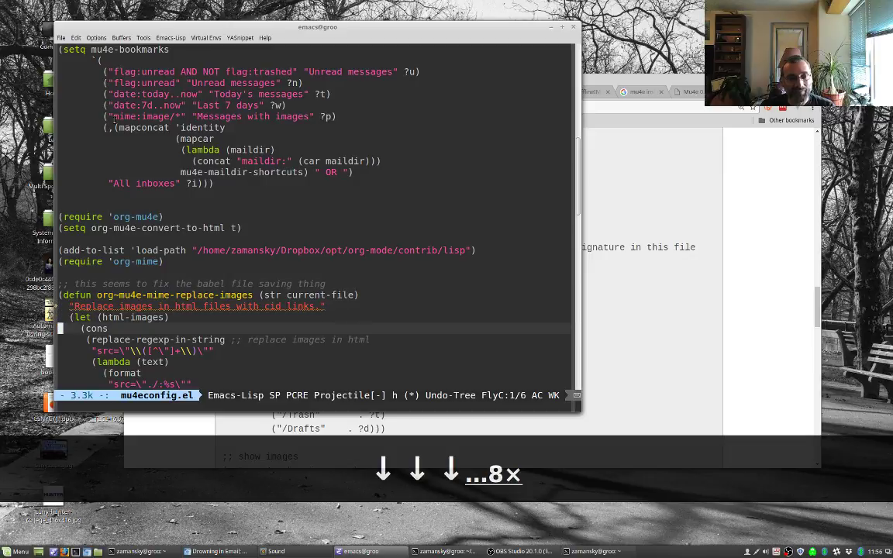
key("Down")
key("Down")
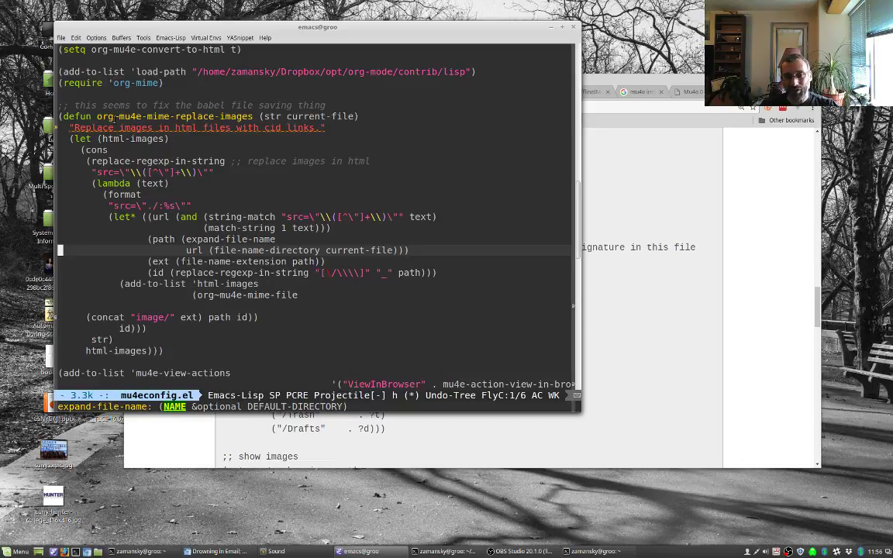
key("Down")
key("Down")
key("Down")
key("Down")
key("Down")
key("Down")
key("Down")
key("Down")
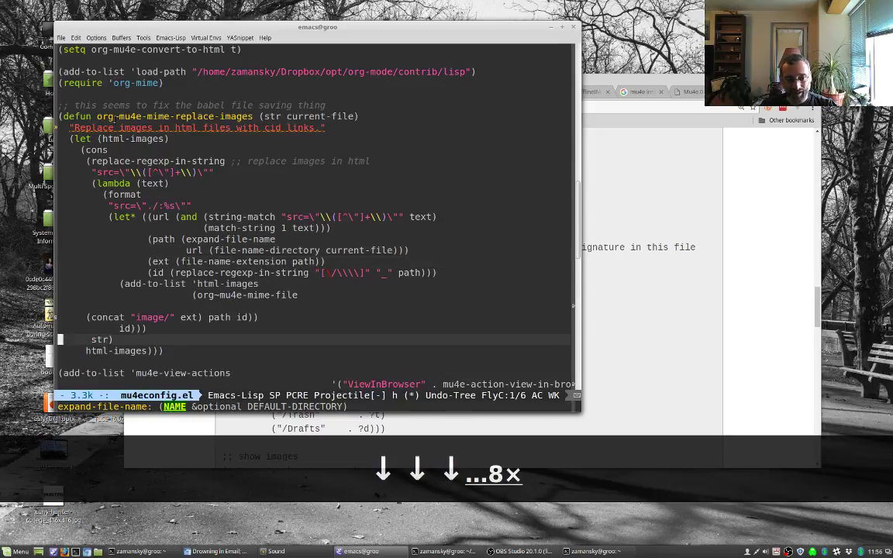
key("Down")
key("Down")
key("Down")
key("Down")
key("Down")
key("Down")
key("Down")
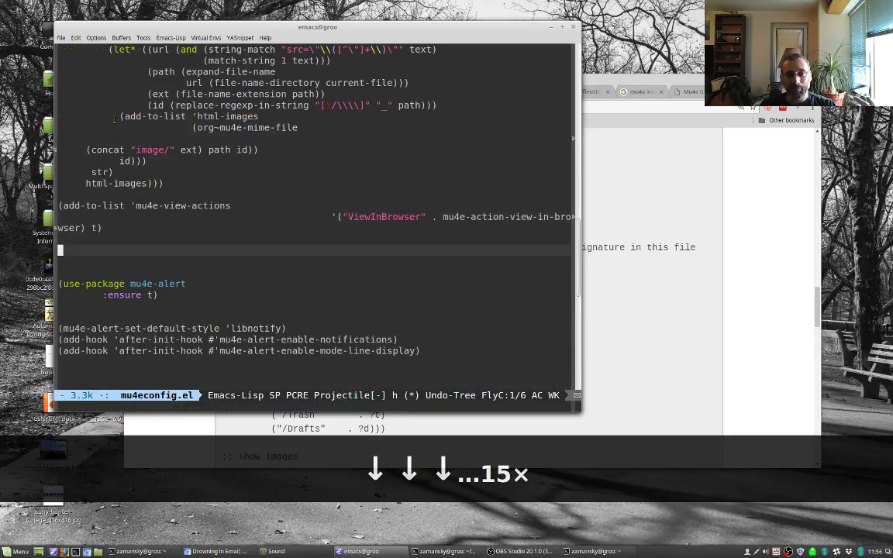
Step: Move to the end of mu4econfig.el, then launch the mu4e main menu with C-1 m
key("Down")
key("Down")
key("Down")
key("Down")
key("Down")
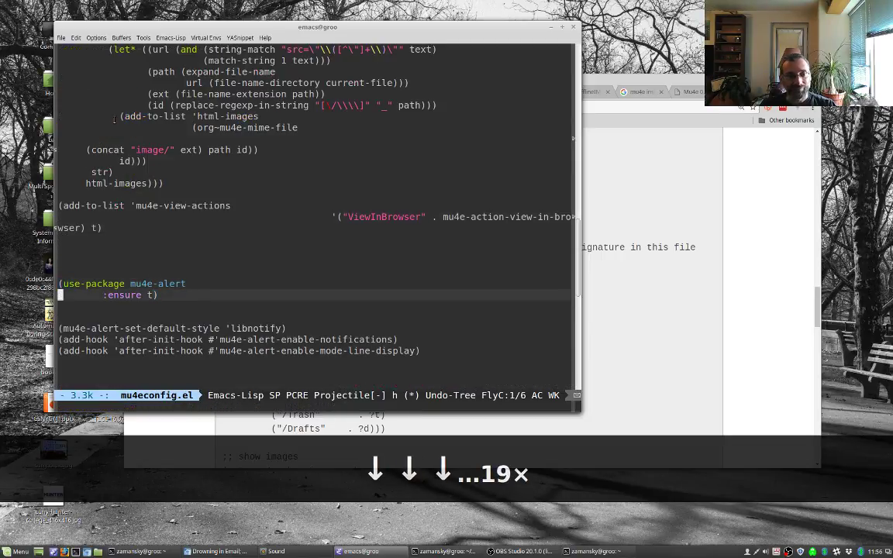
key("Down")
key("Down")
key("Down")
key("Down")
key("Down")
key("Down")
key("Down")
key("Down")
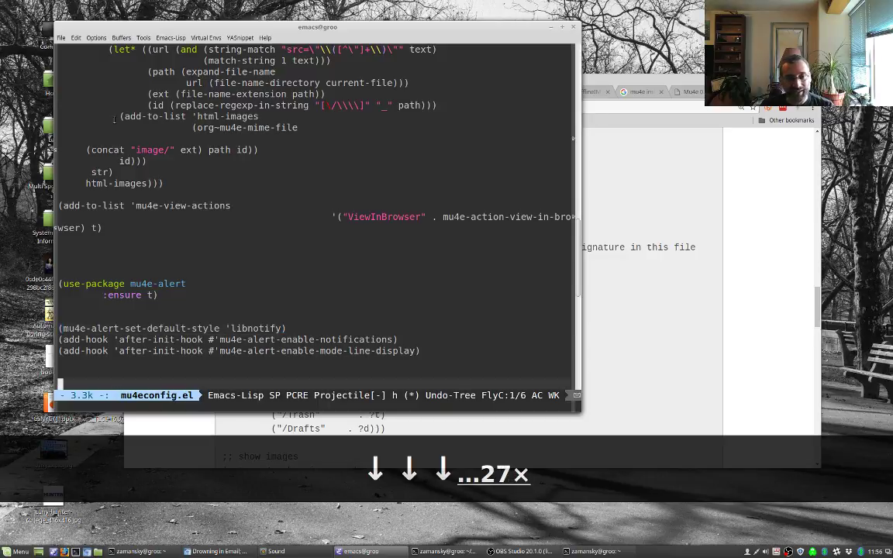
key("Down")
key("Down")
key("Down")
key("Down")
key("Down")
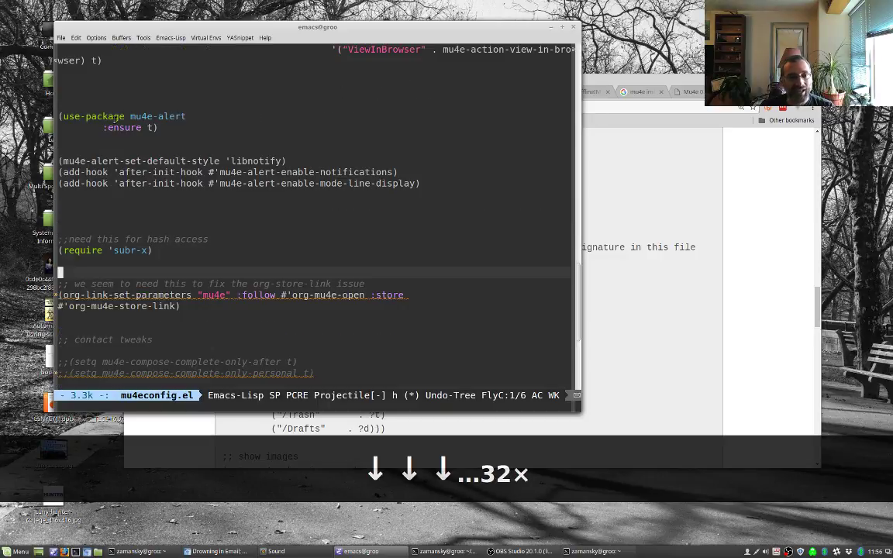
key("Down")
key("Down")
key("Down")
key("Up")
key("Up")
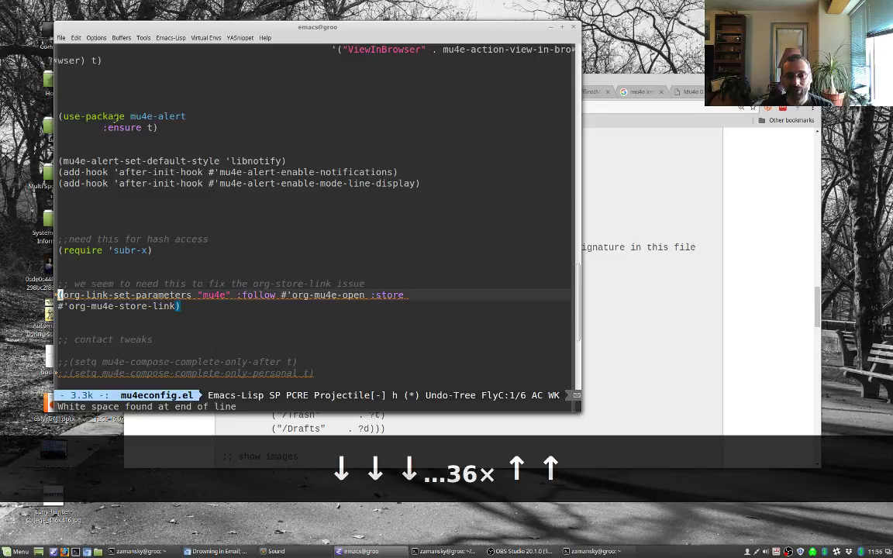
key("Down")
key("Down")
key("Down")
key("Down")
key("Down")
key("Down")
key("Down")
key("Down")
key("Down")
key("Down")
key("Down")
key("Down")
key("Down")
key("Down")
key("Down")
key("Down")
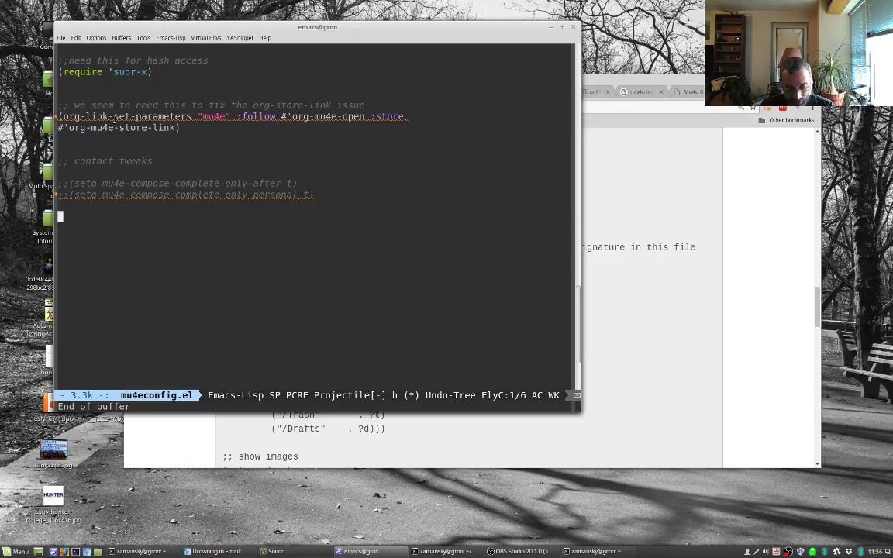
key("ctrl+1")
key("m")
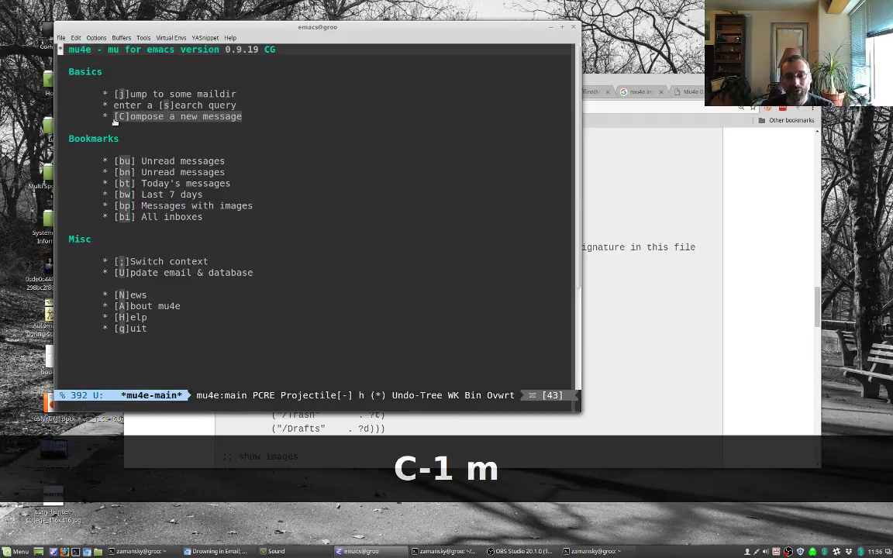
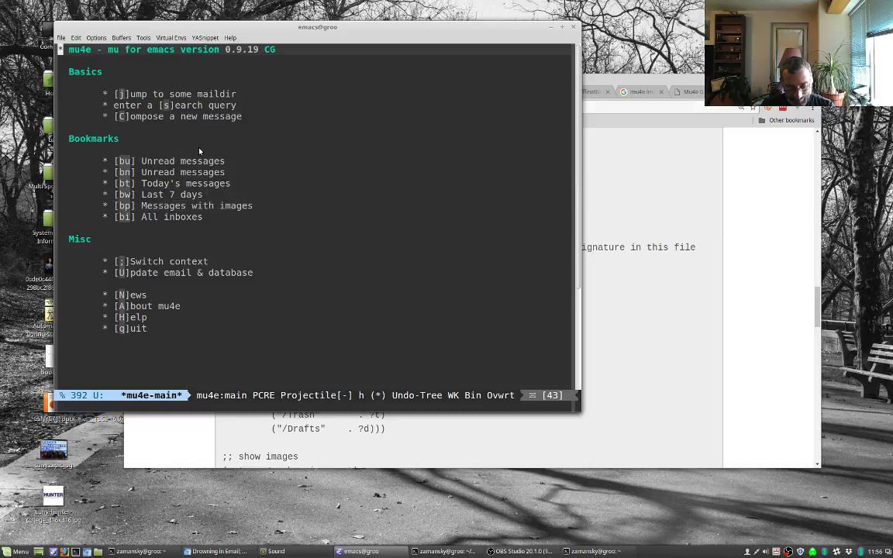
Step: Switch to mu4econfig.el and scroll up to review the maildir shortcut settings
key("ctrl+x")
key("b")
key("Return")
key("Page_Up")
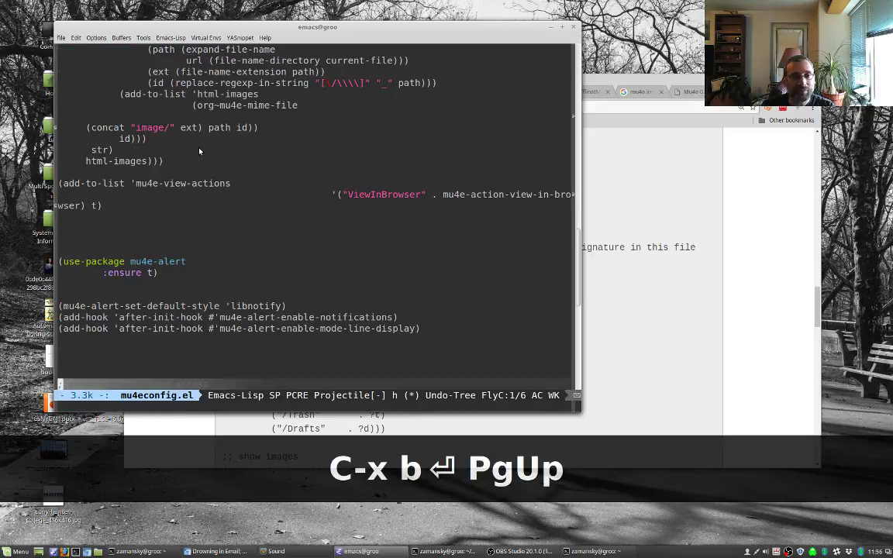
key("Up")
key("Page_Up")
key("Up")
key("Up")
key("Up")
key("Up")
key("Up")
key("Up")
key("Up")
key("Up")
key("Up")
key("Up")
key("Up")
key("Up")
key("Up")
key("Up")
key("Up")
key("Up")
key("Up")
key("Up")
key("Up")
key("Up")
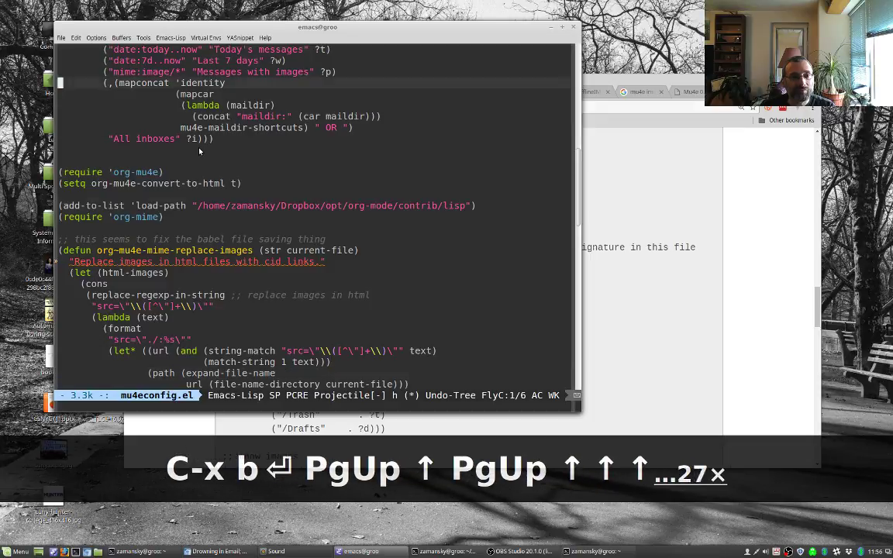
key("Up")
key("Up")
key("Up")
key("Up")
key("Up")
key("Up")
key("Up")
key("Up")
key("Up")
key("Up")
key("Up")
key("Up")
key("Up")
key("Up")
key("Down")
key("Down")
key("Up")
key("Up")
key("Down")
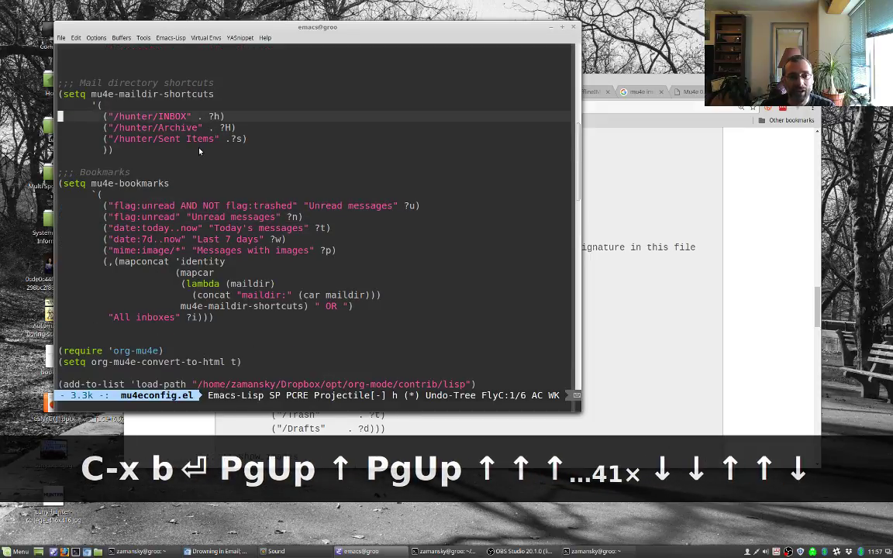
key("Down")
key("Down")
key("Down")
key("Down")
key("Down")
Step: Switch through myinit.org to the mu4e buffer and bring up the mu4e main menu
key("ctrl+x")
key("b")
key("Return")
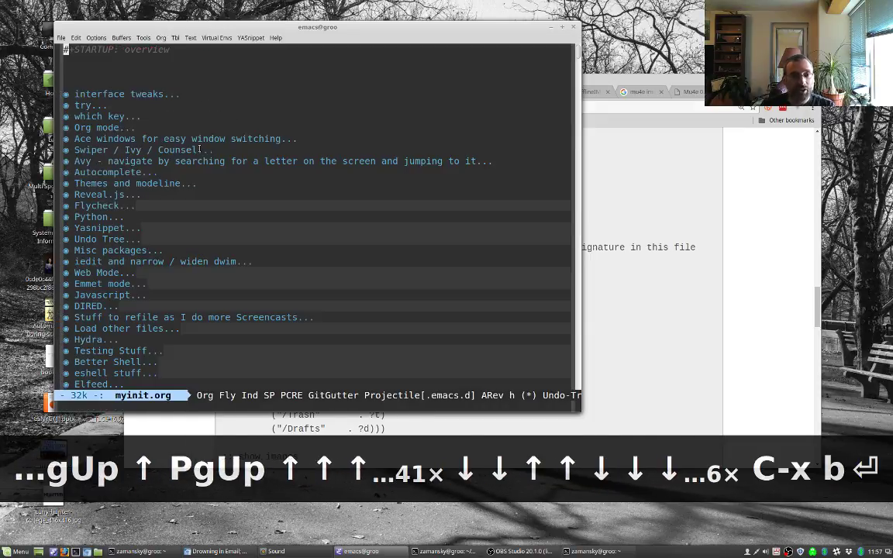
key("ctrl+x")
type("bmu")
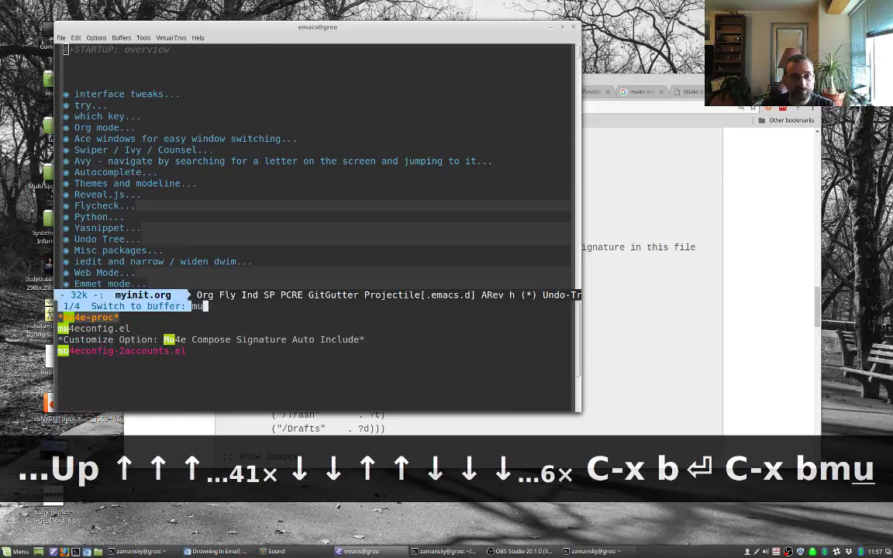
key("Return")
key("ctrl+1")
key("m")
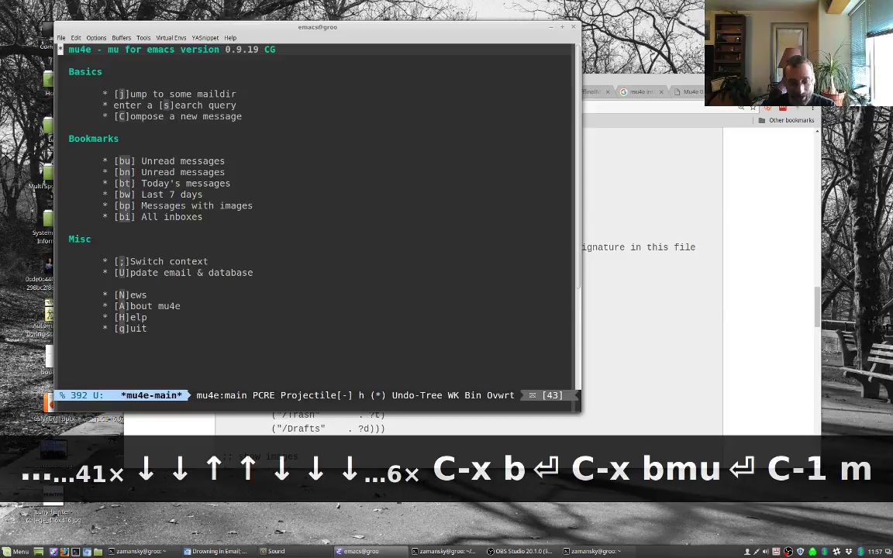
Step: Browse the Archive and INBOX mail folders, returning to the main menu after each
key("j")
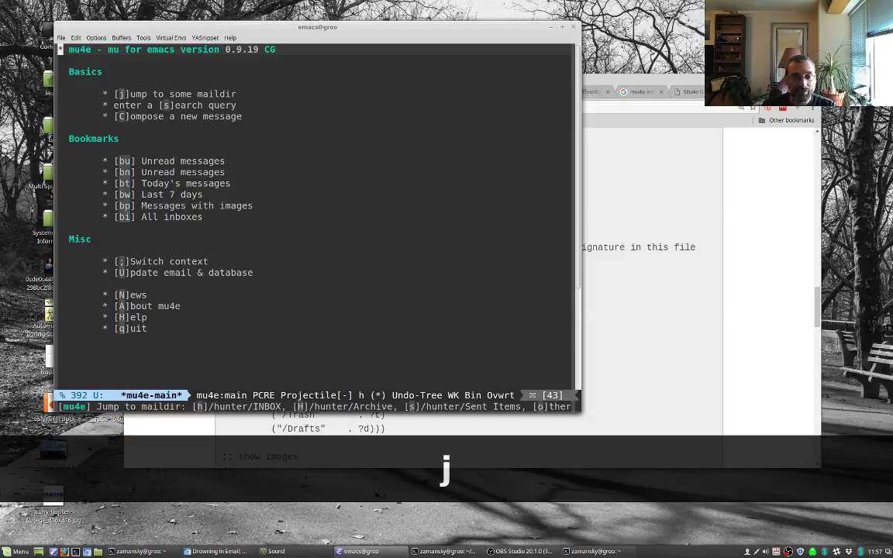
key("shift+h")
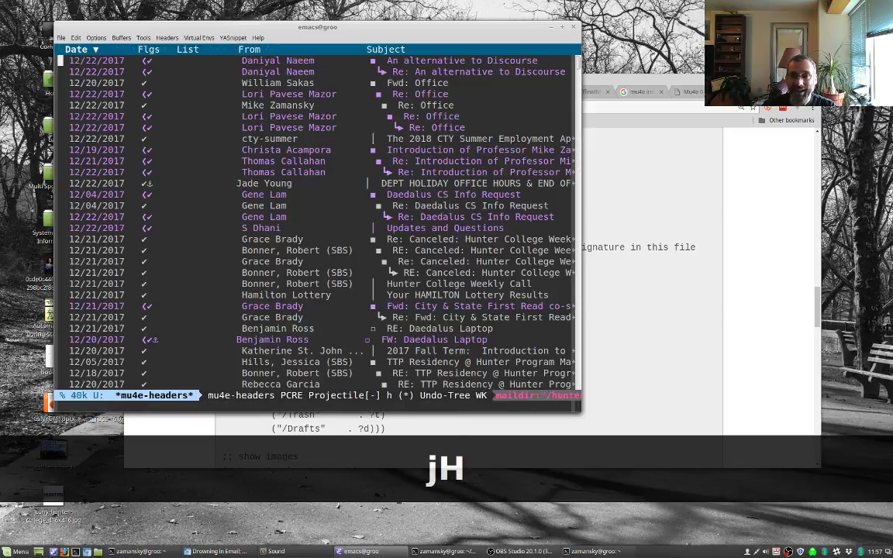
key("q")
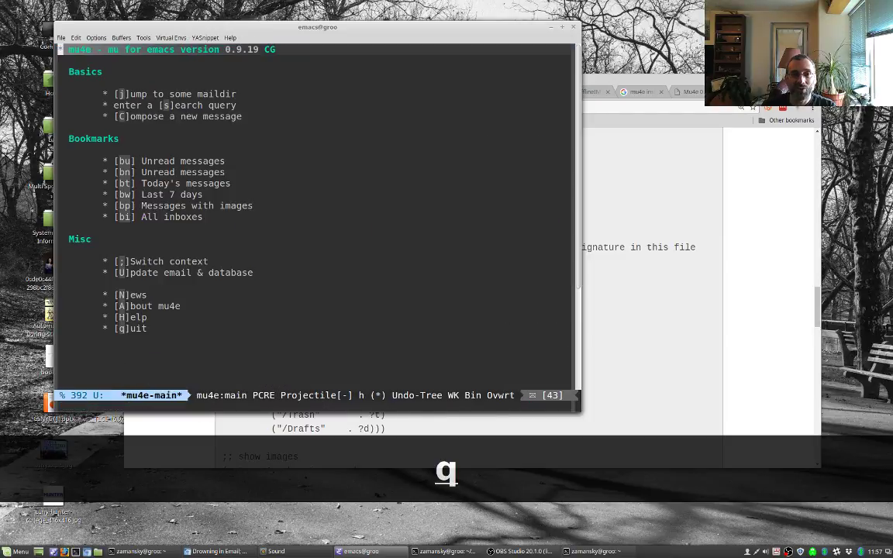
key("j")
key("h")
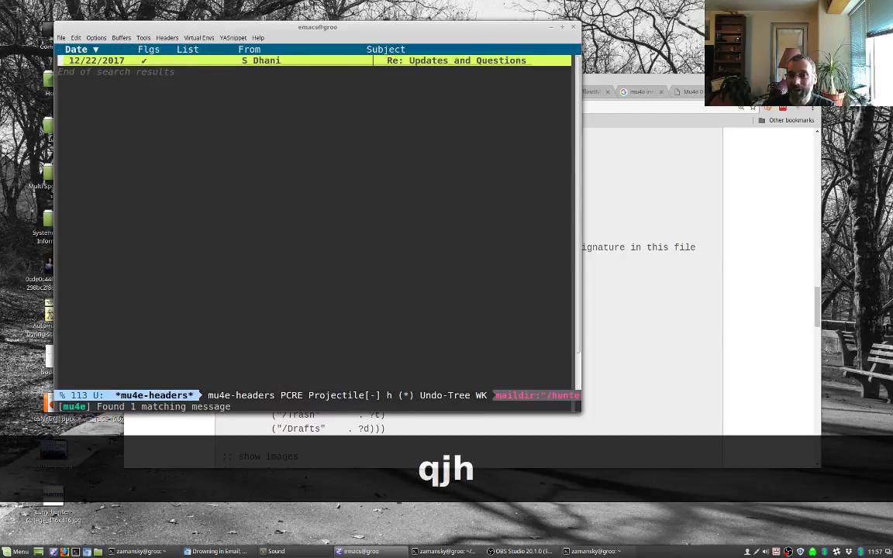
key("q")
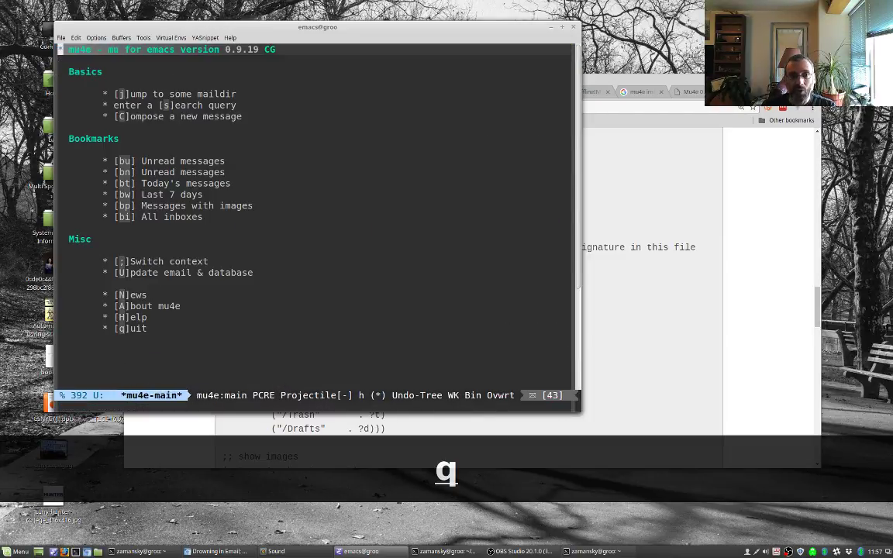
Step: Search mu4e for messages dated 20171223, then return to the main menu
key("s")
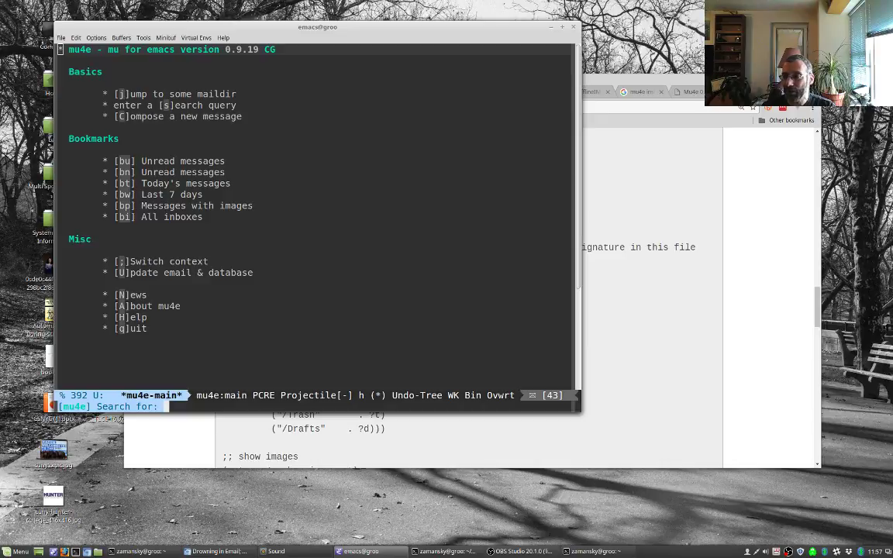
type("date")
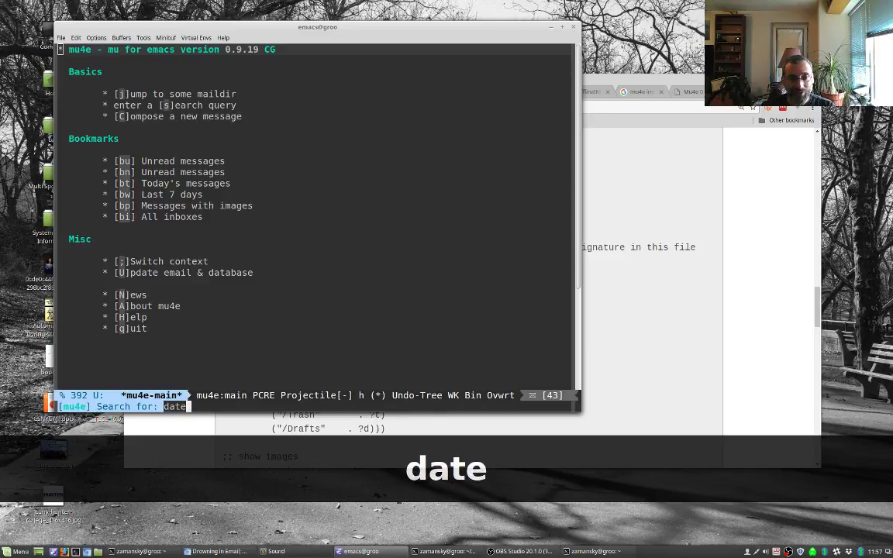
type(":2017")
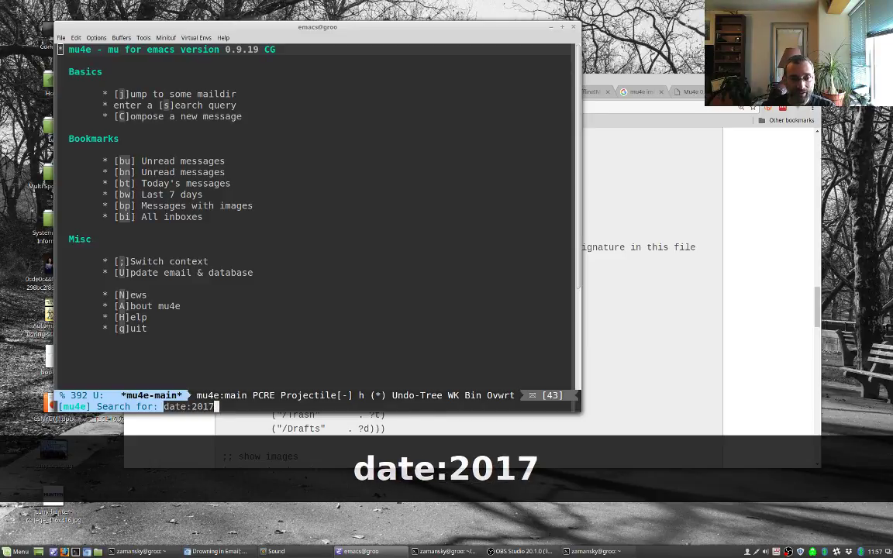
type("1223")
key("Return")
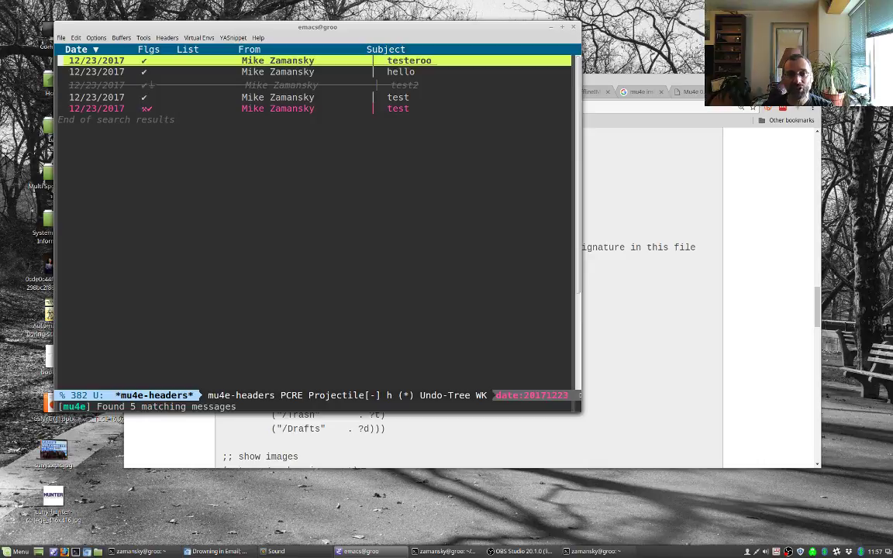
key("q")
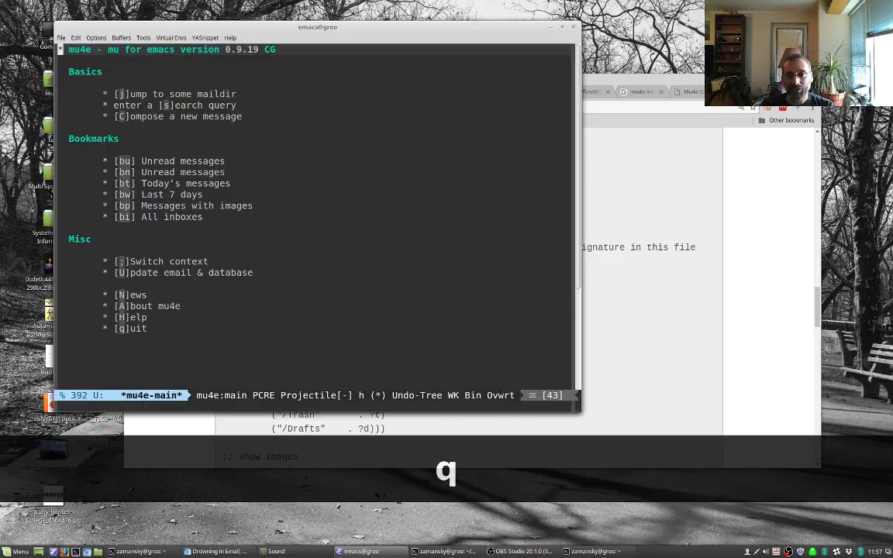
Step: In Gmail, address a new message to the Hunter recipient with subject 'test email'
left_click(692, 205)
left_click(147, 90)
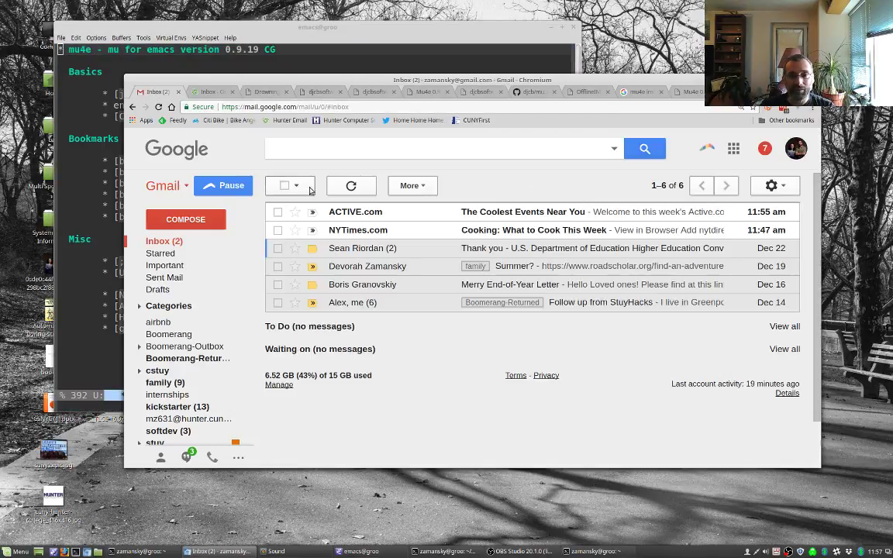
type("c")
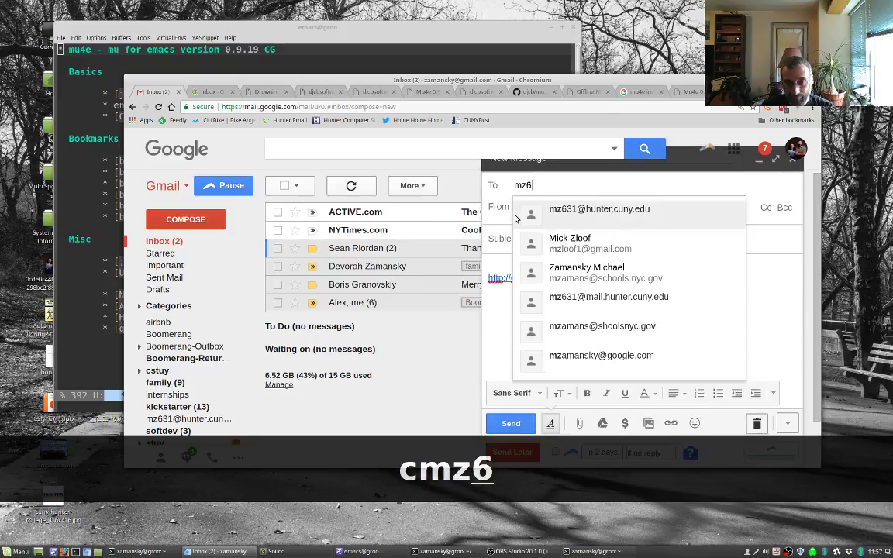
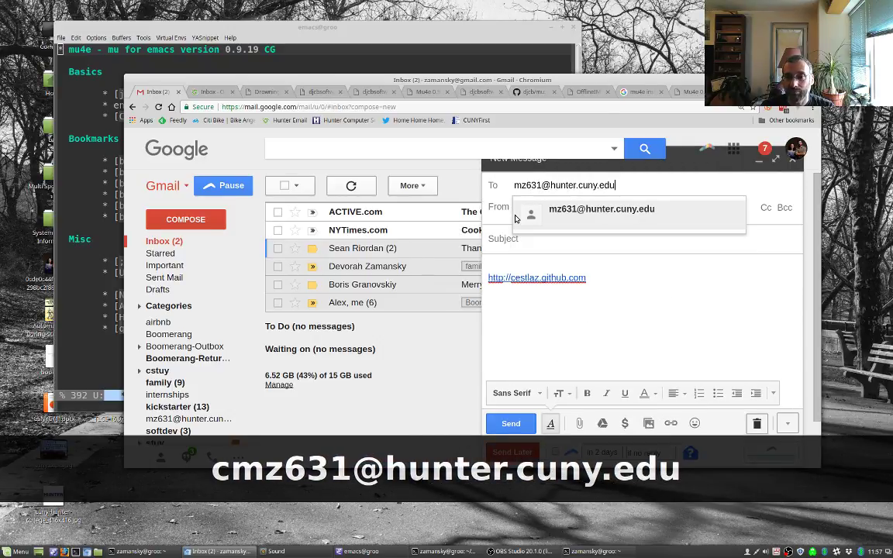
key("Tab")
key("Tab")
key("Tab")
type("etr")
key("BackSpace")
key("BackSpace")
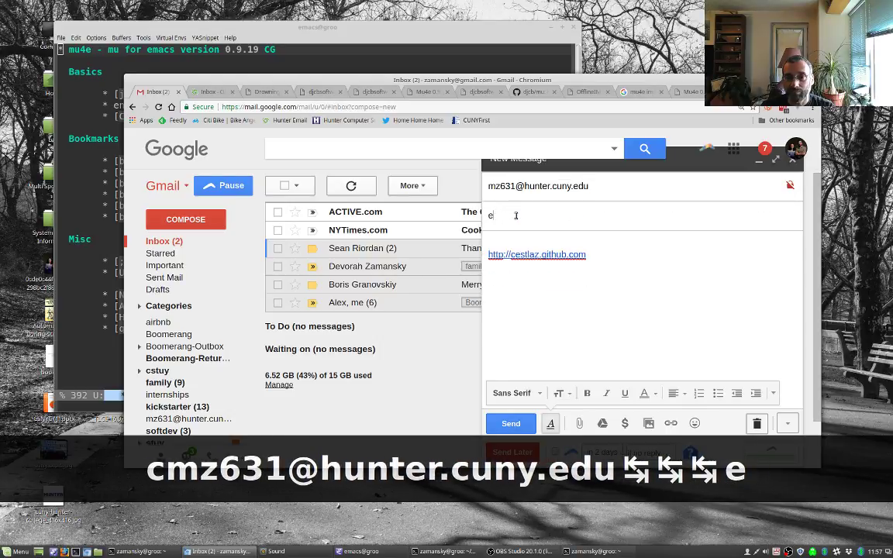
key("BackSpace")
type("test email")
key("Tab")
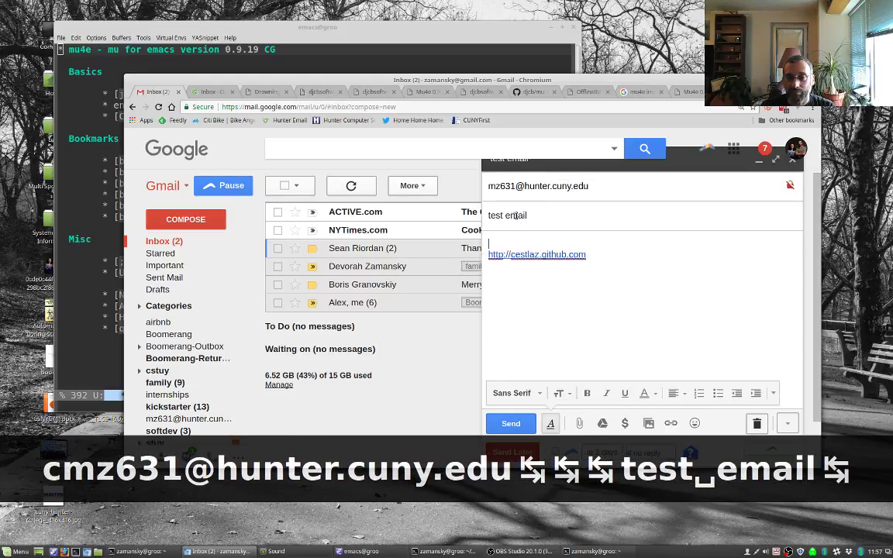
Step: Write the body 'this is a test email' followed by a bulleted list: one, two, three
key("Return")
type("this is a test emai")
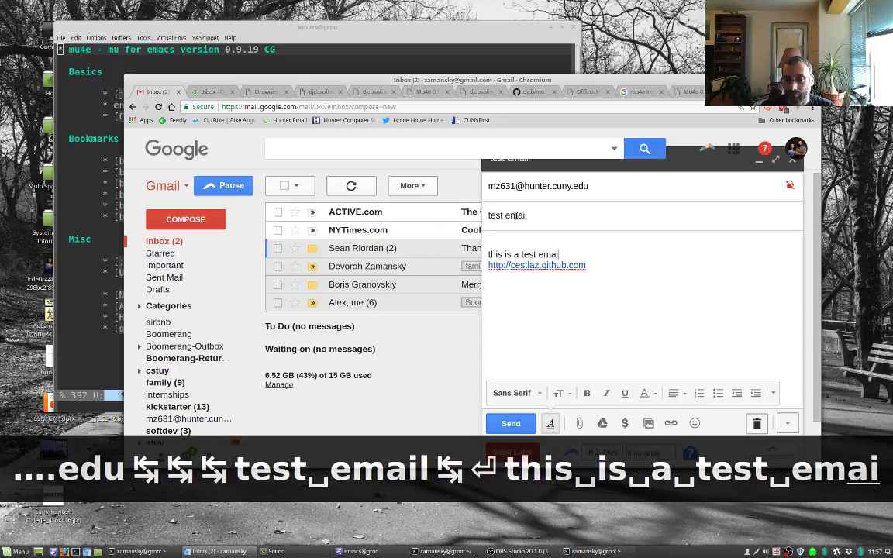
type("l")
key("Return")
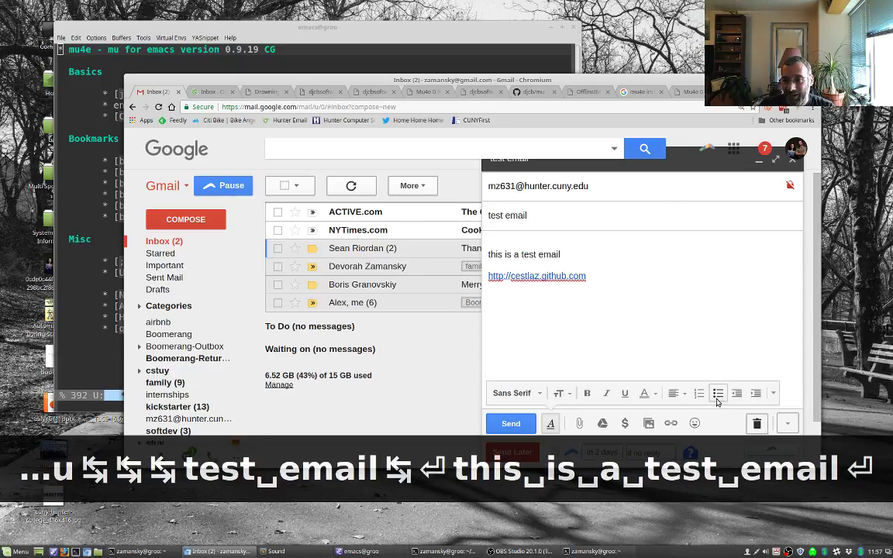
left_click(717, 393)
type("one")
key("Return")
type("two")
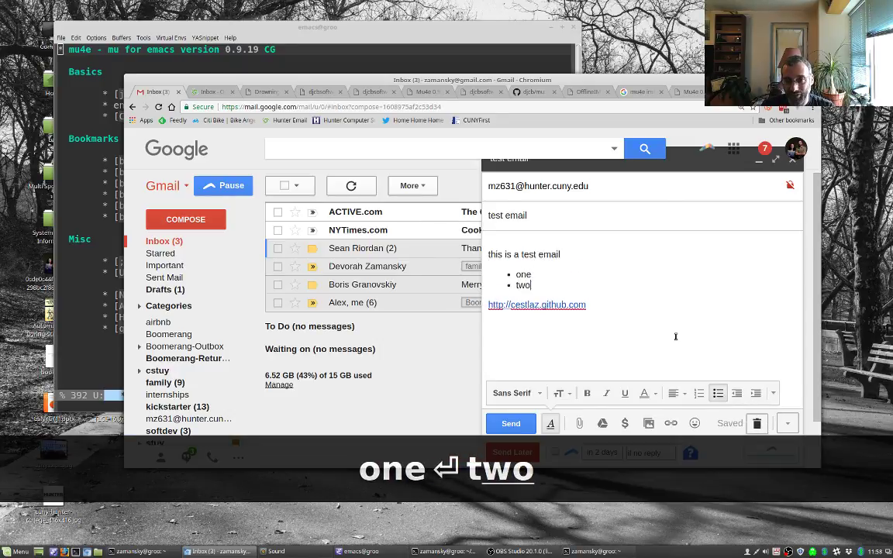
key("Return")
type("three")
key("Return")
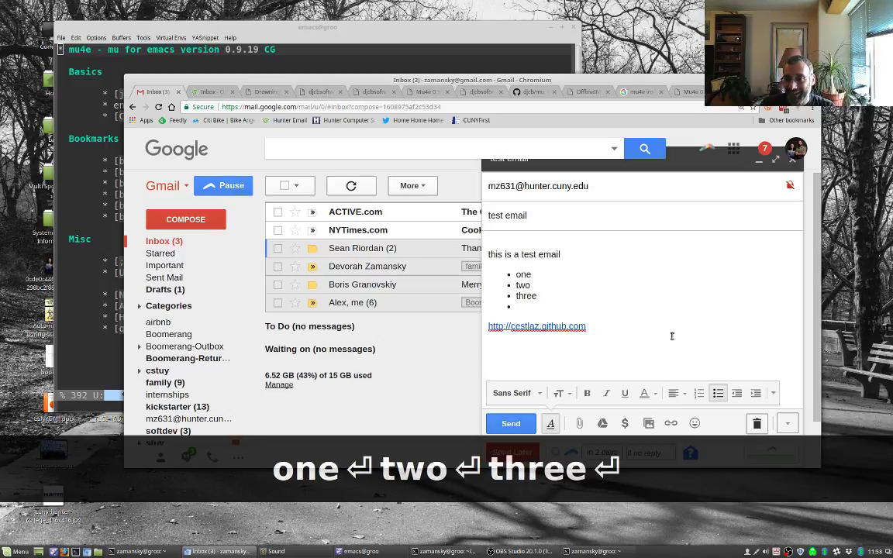
Step: Add a numbered list (oen, two, three) and send the email
left_click(698, 393)
type("o")
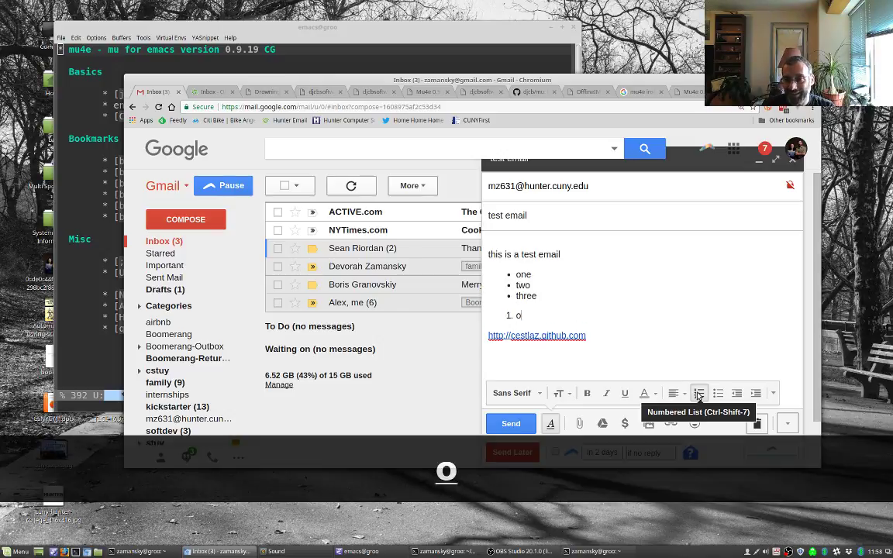
type("en")
key("Return")
type("two")
key("Return")
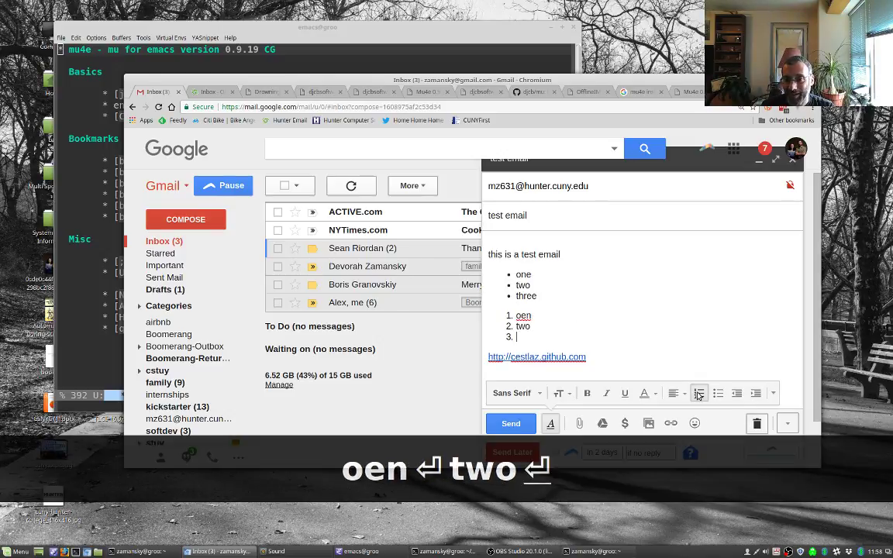
type("three")
key("Return")
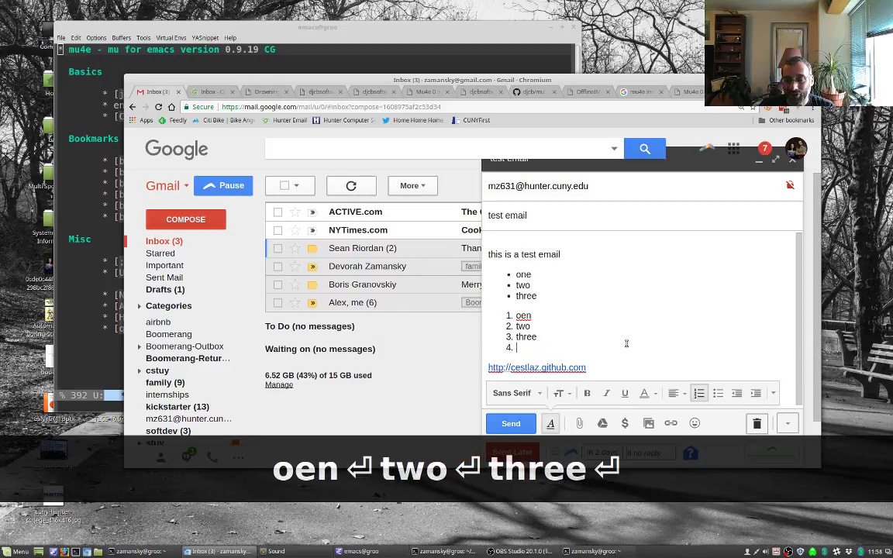
left_click(511, 423)
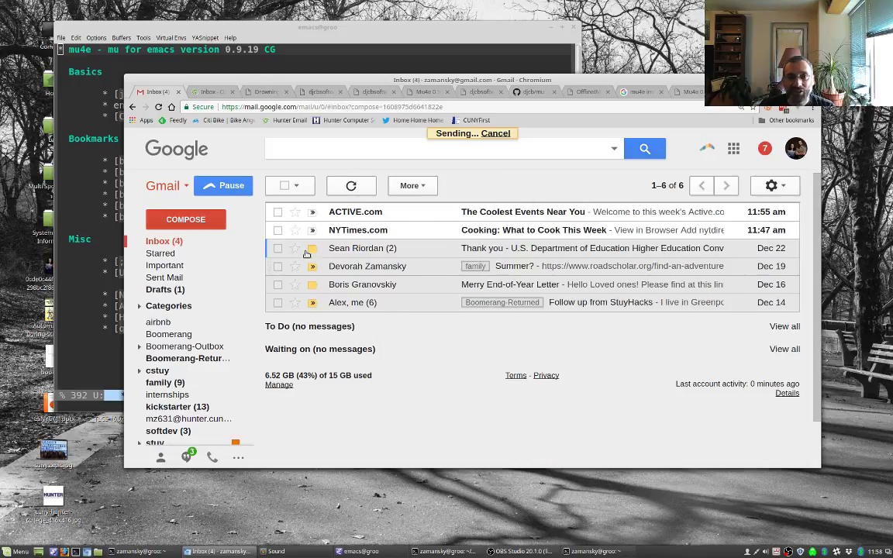
Step: Open the received 'test email' in Gmail and move it to the Trash
left_click(194, 90)
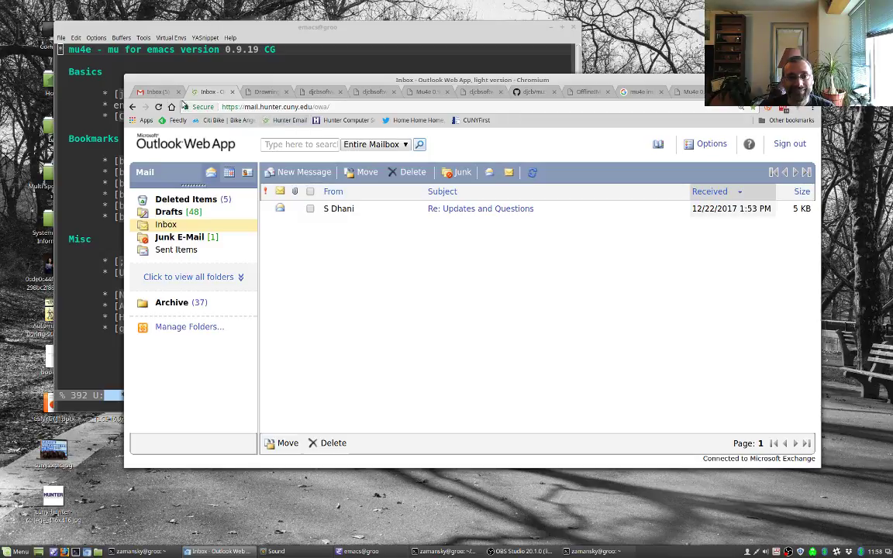
left_click(150, 91)
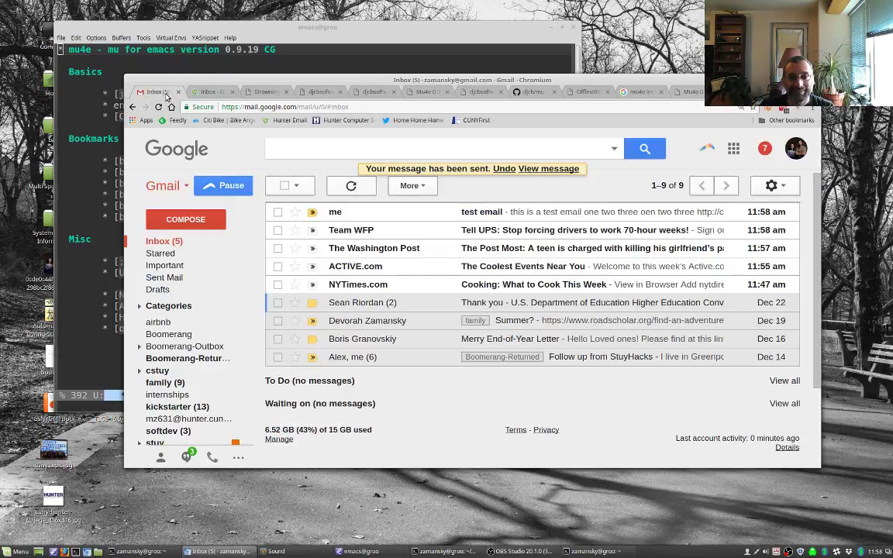
left_click(424, 209)
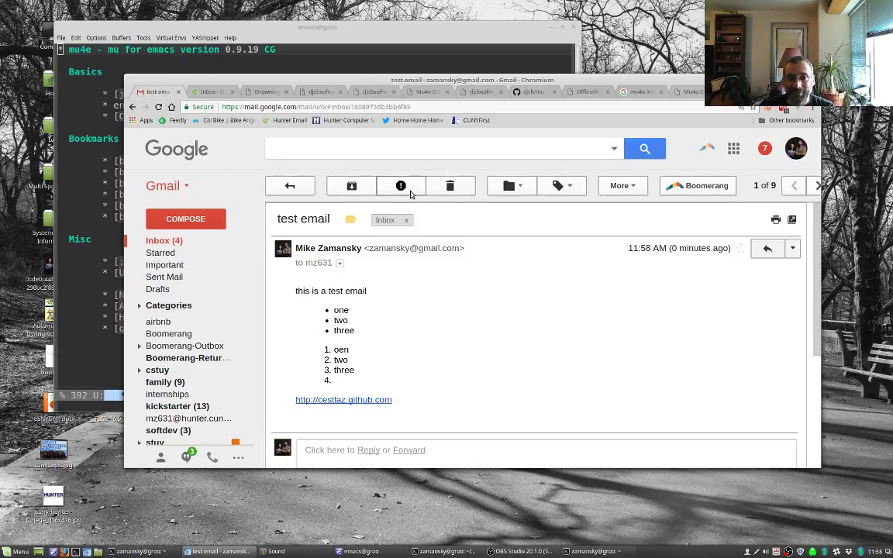
left_click(451, 187)
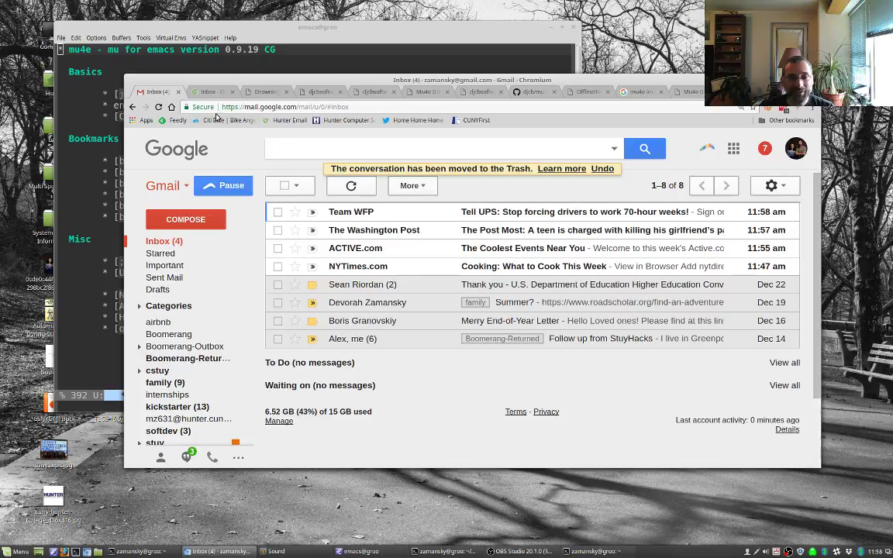
left_click(207, 92)
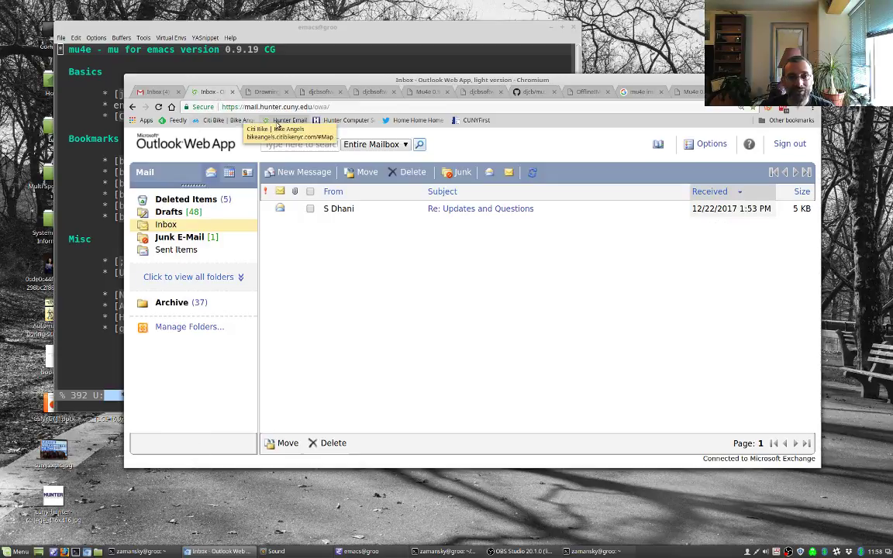
left_click(281, 121)
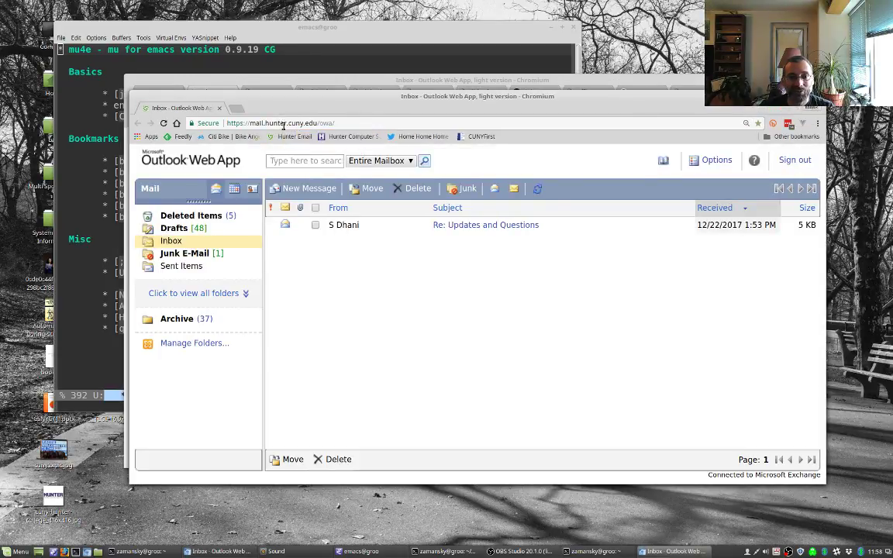
key("ctrl+w")
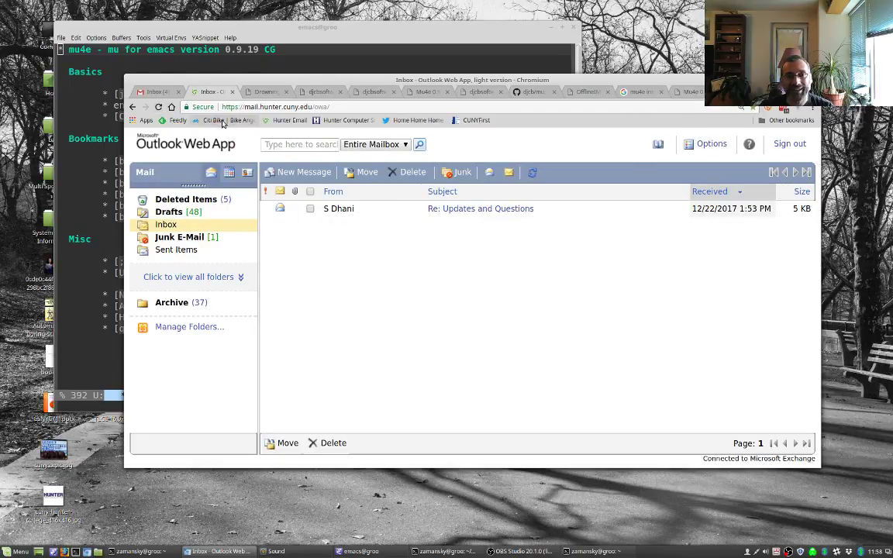
left_click(272, 122)
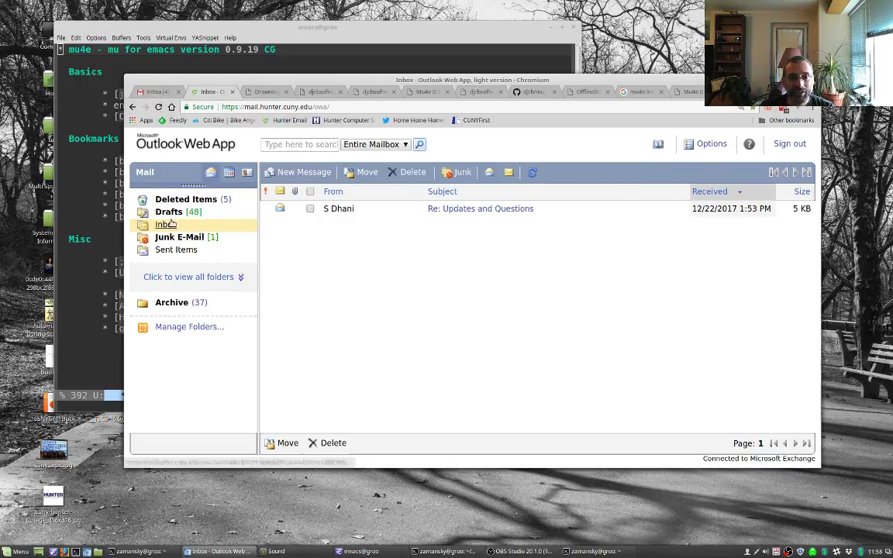
Step: Start a new Outlook message to your Hunter address with subject 'hello'
left_click(292, 173)
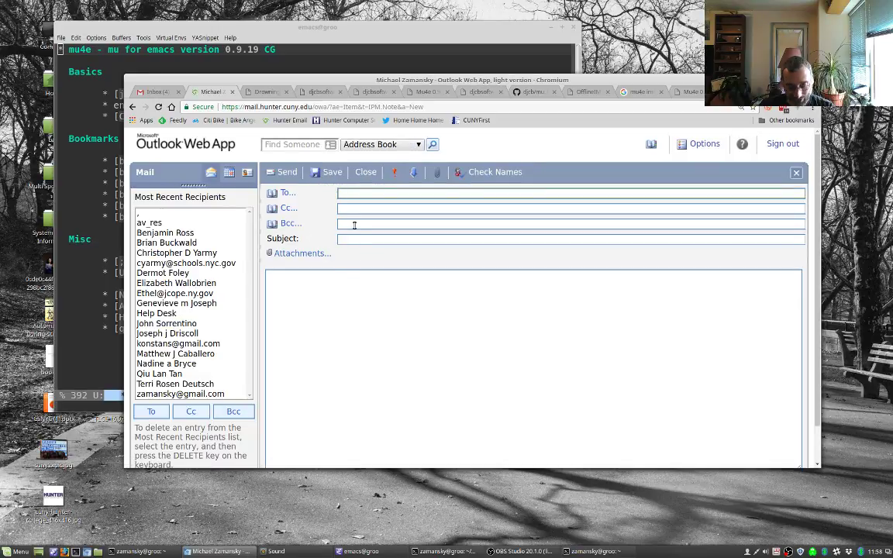
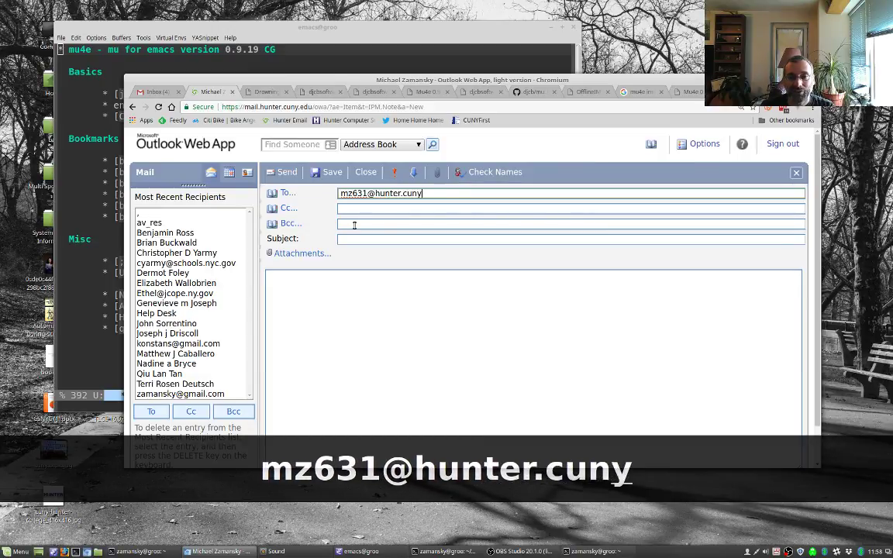
key("Tab")
key("Tab")
key("Tab")
key("Tab")
key("Tab")
type("hel")
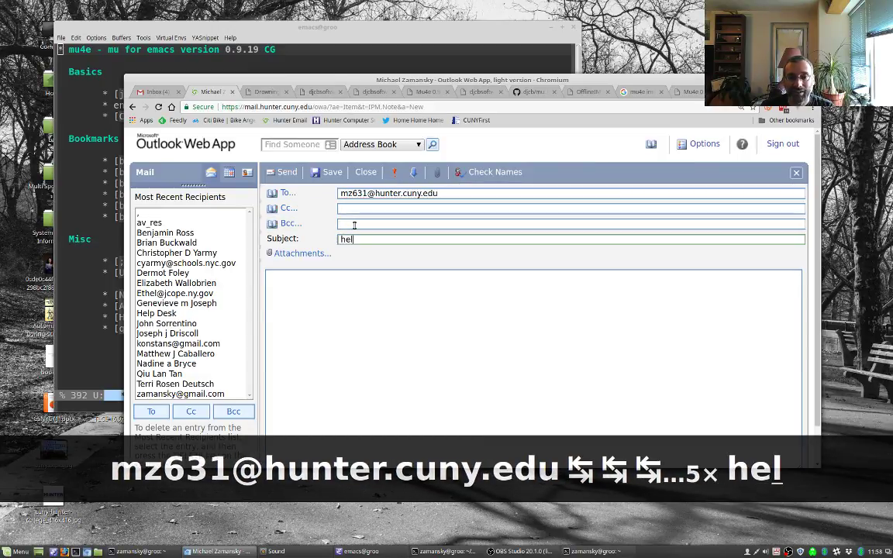
type("lo")
key("Tab")
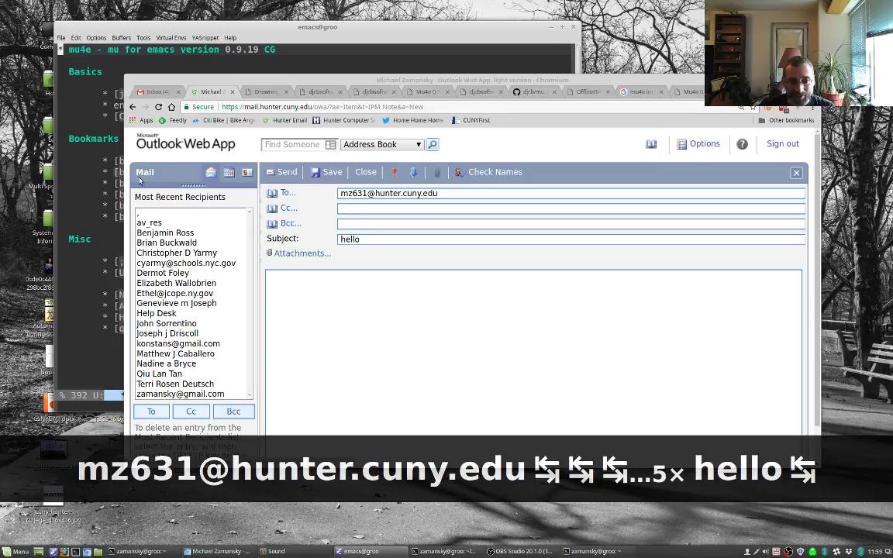
Step: Attach Shearwater_Logo-Vertical-w~1.png, write 'test email' in the body, and send it
left_click(298, 253)
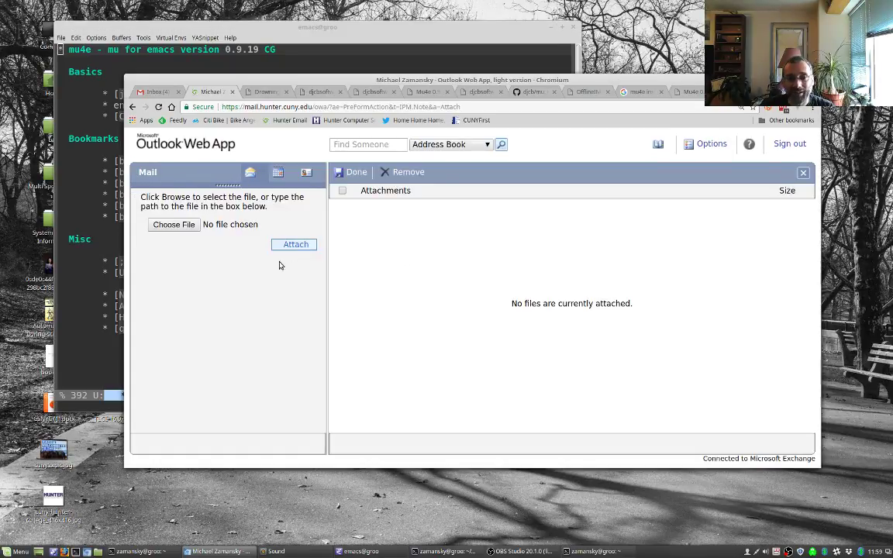
left_click(173, 224)
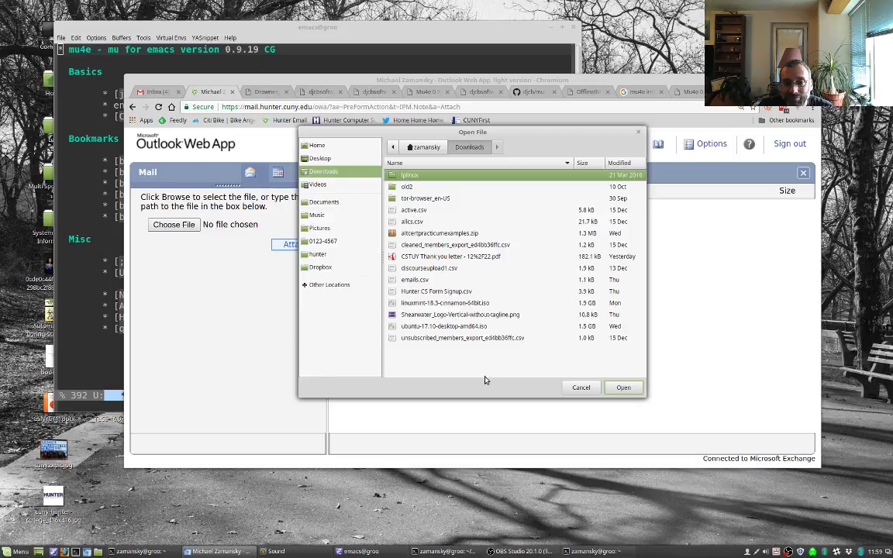
double_click(452, 315)
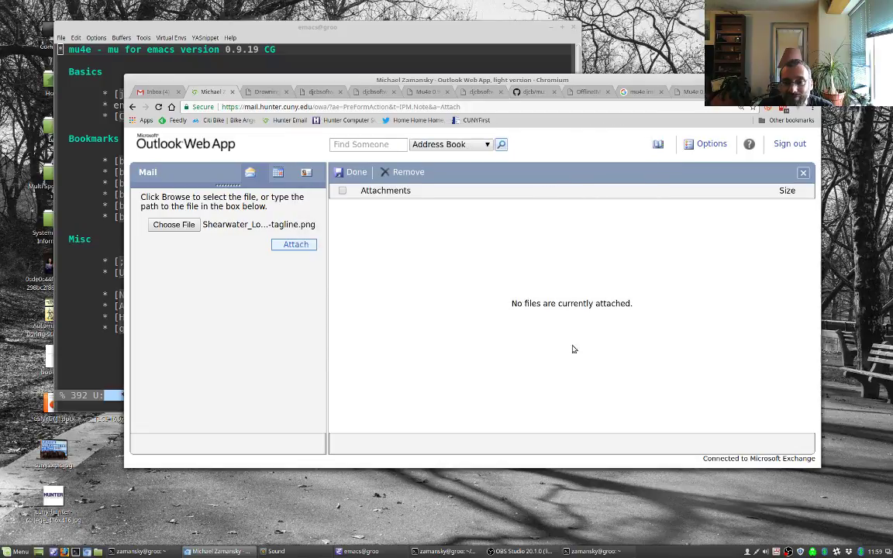
left_click(289, 247)
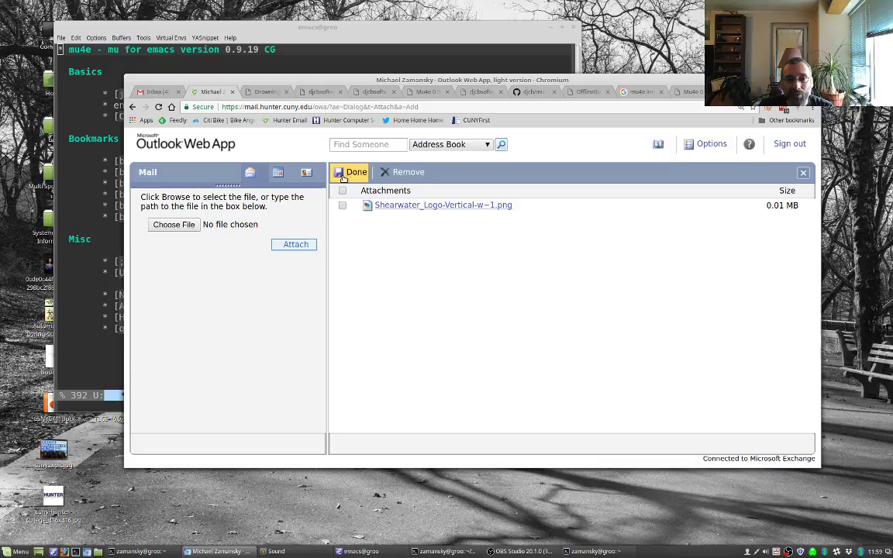
left_click(351, 172)
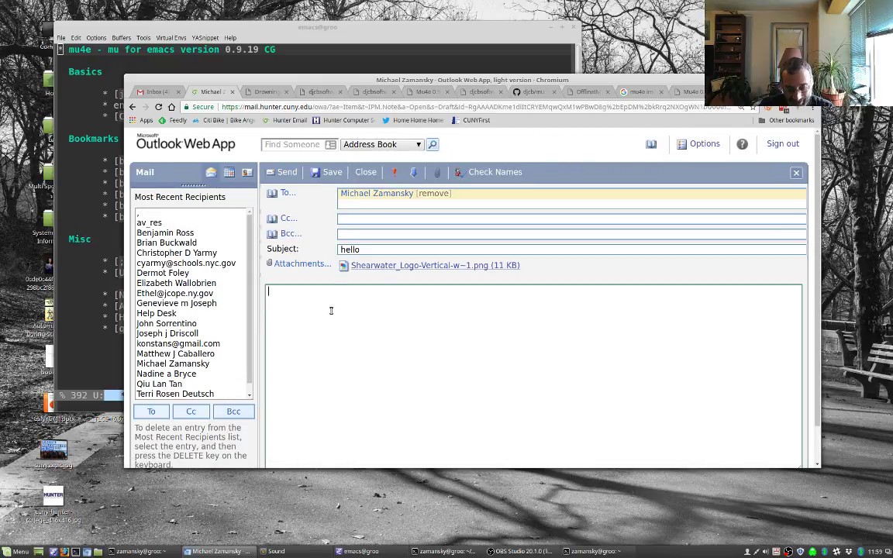
type("test email")
key("Return")
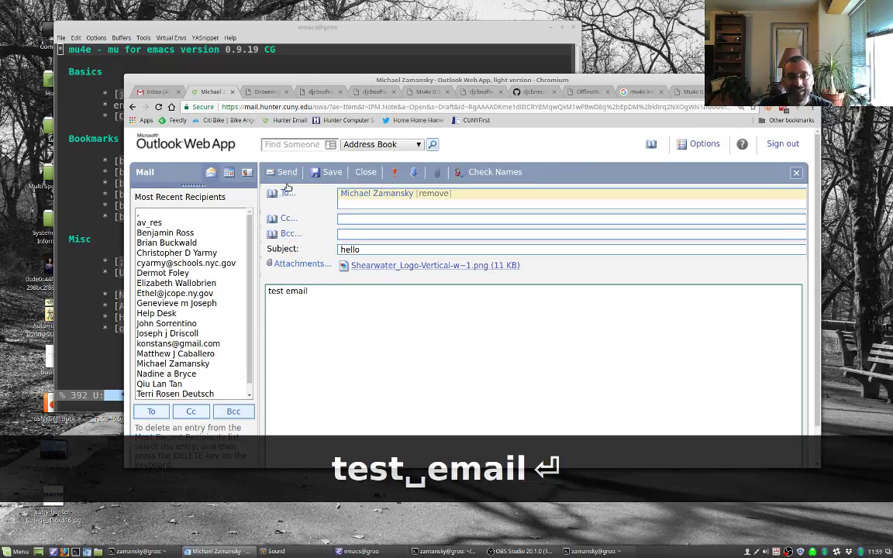
left_click(283, 172)
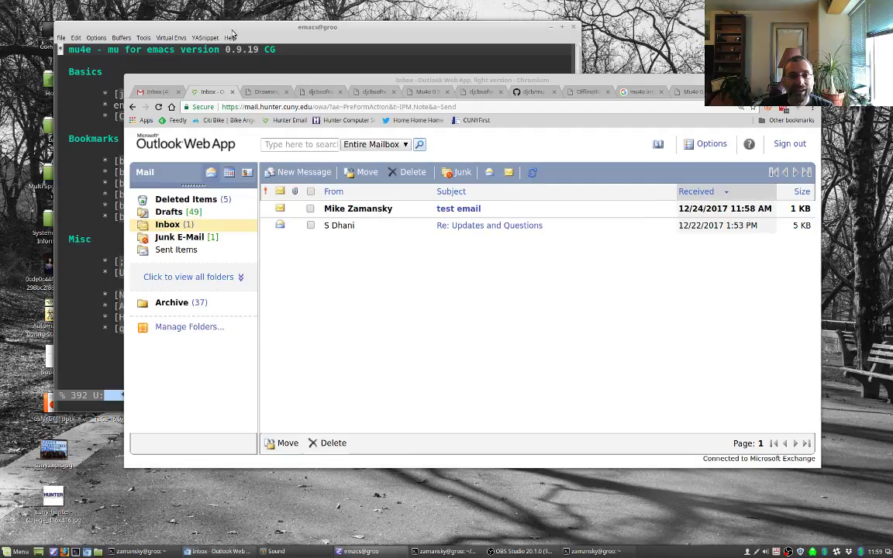
left_click(233, 32)
Step: Open the hunter mail folder in mu4e and fetch new mail
key("j")
key("h")
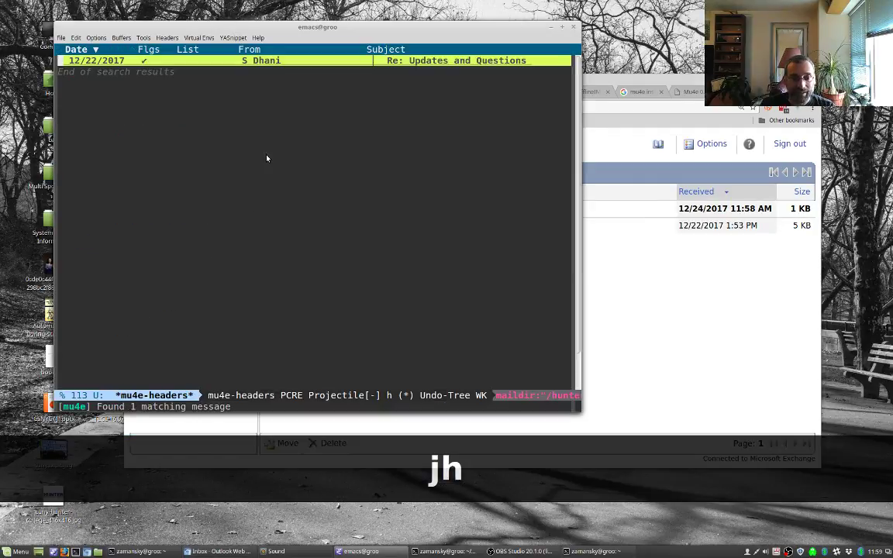
key("ctrl+c")
key("ctrl+u")
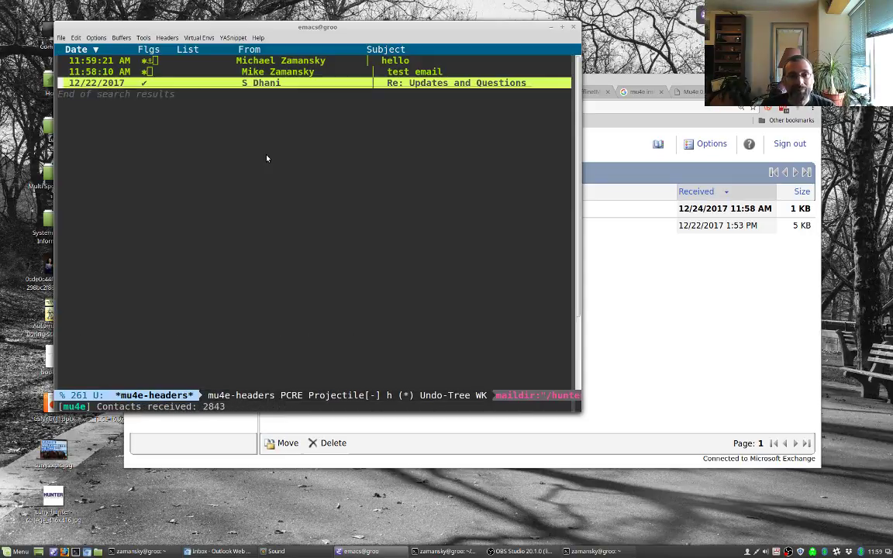
Step: Open the 'hello' message and view, then close, its Shearwater logo attachment
key("Up")
key("Up")
key("Return")
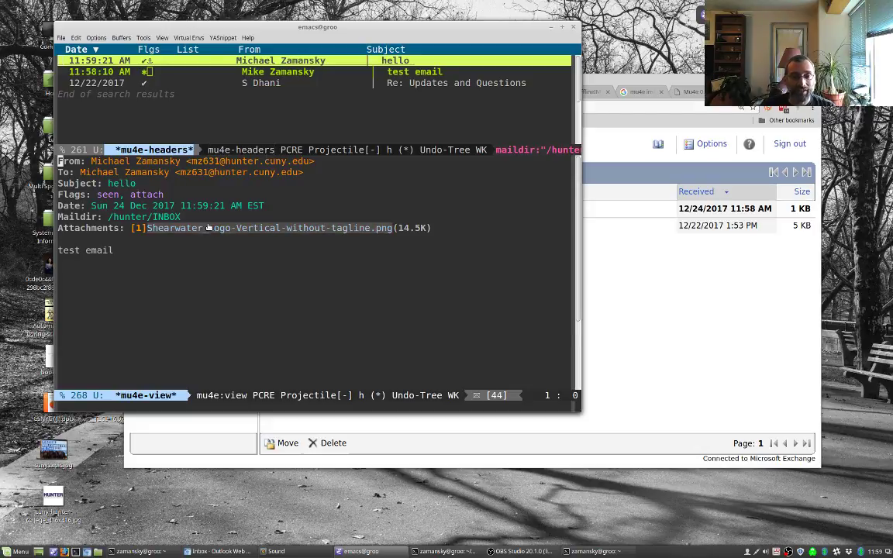
type("o")
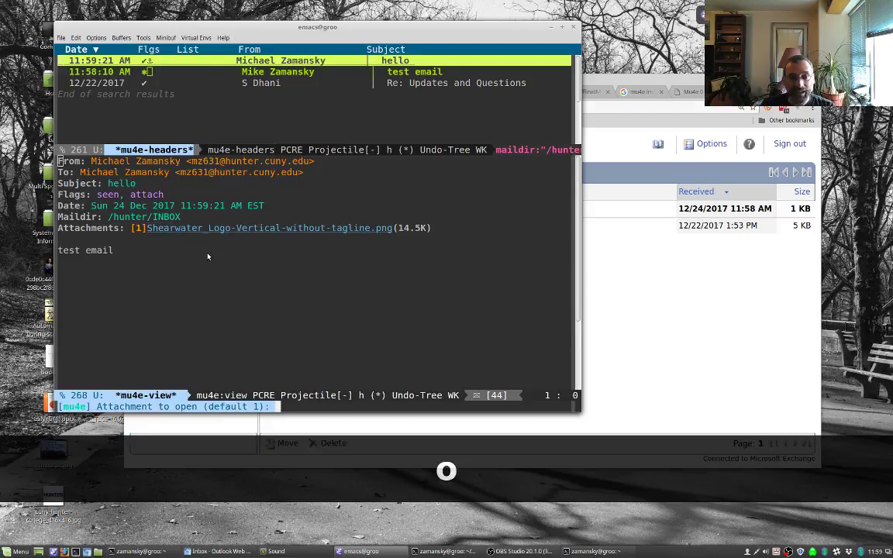
type("1")
key("Return")
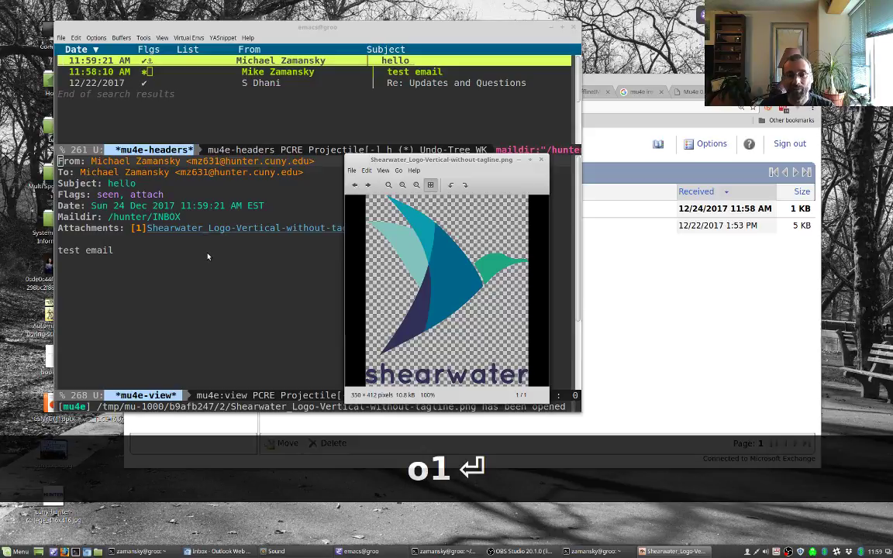
left_click(541, 163)
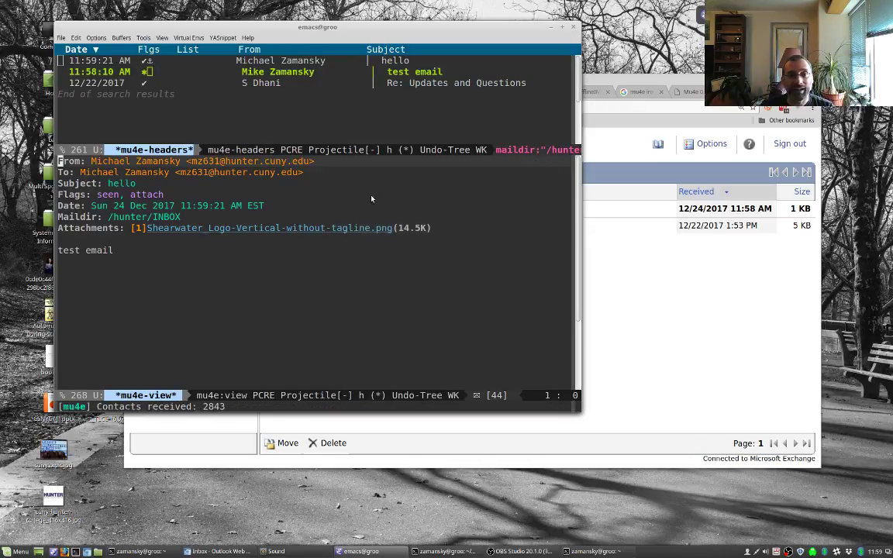
Step: View the test email, open its cestlaz.github.io link in the browser, then close that page
key("n")
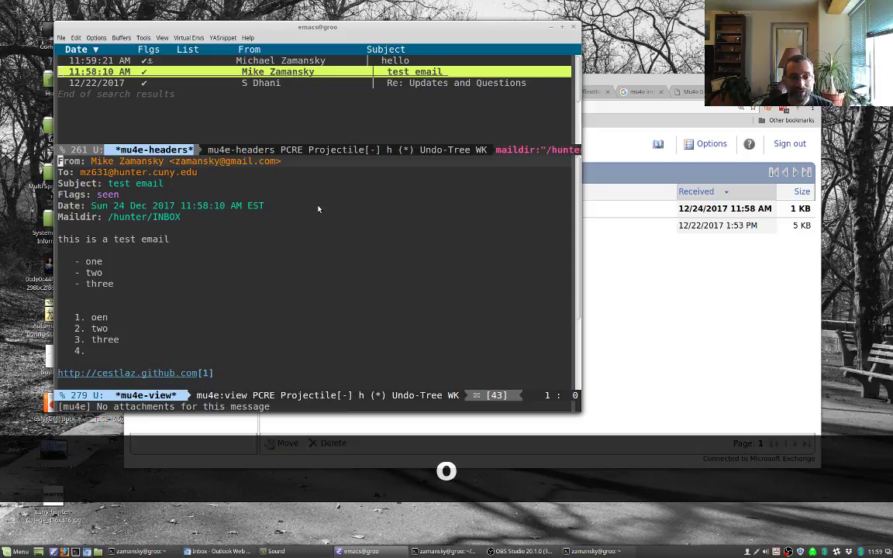
key("n")
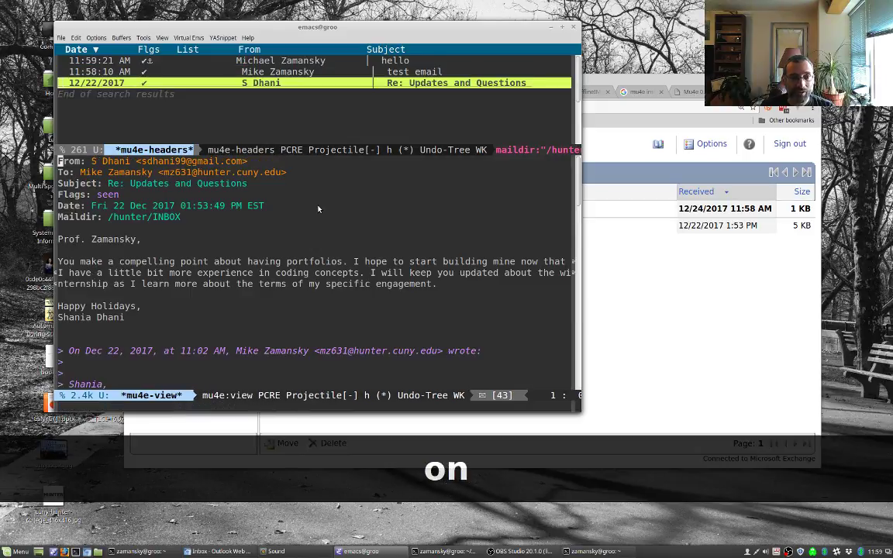
key("p")
key("g")
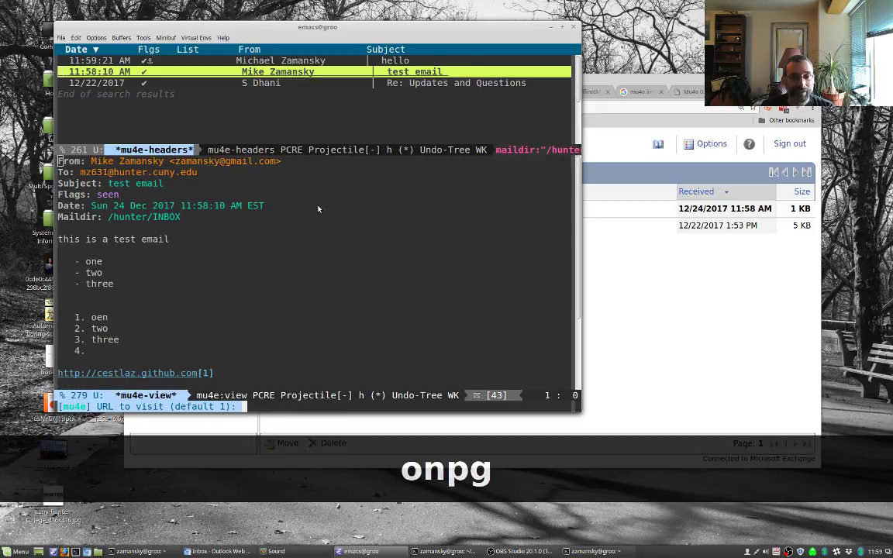
key("Return")
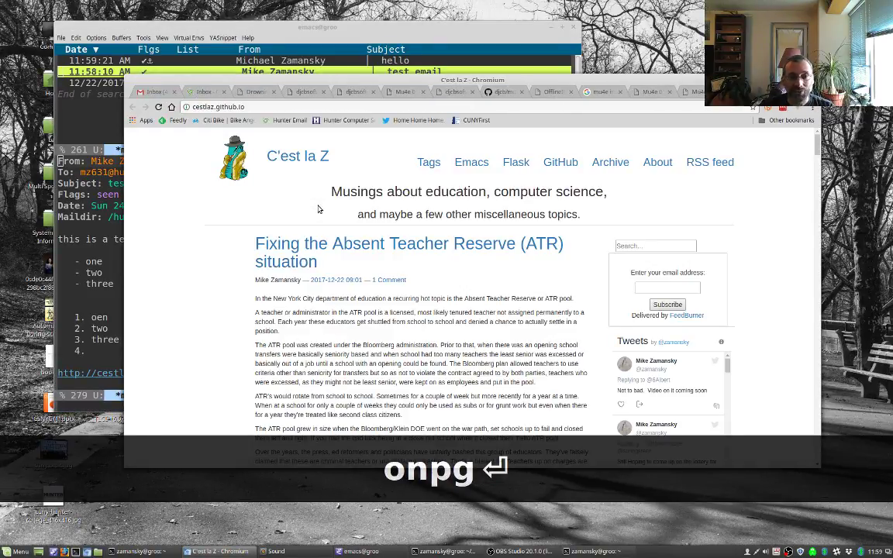
key("ctrl+w")
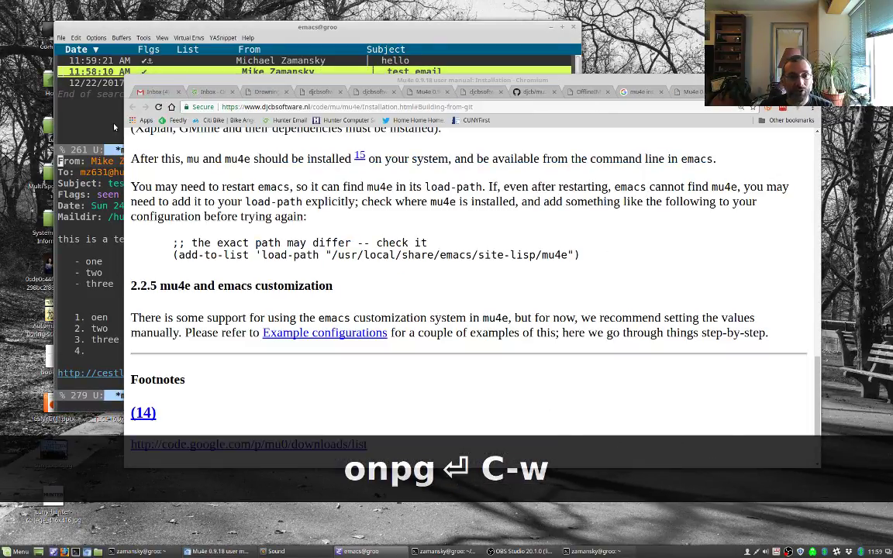
left_click(99, 121)
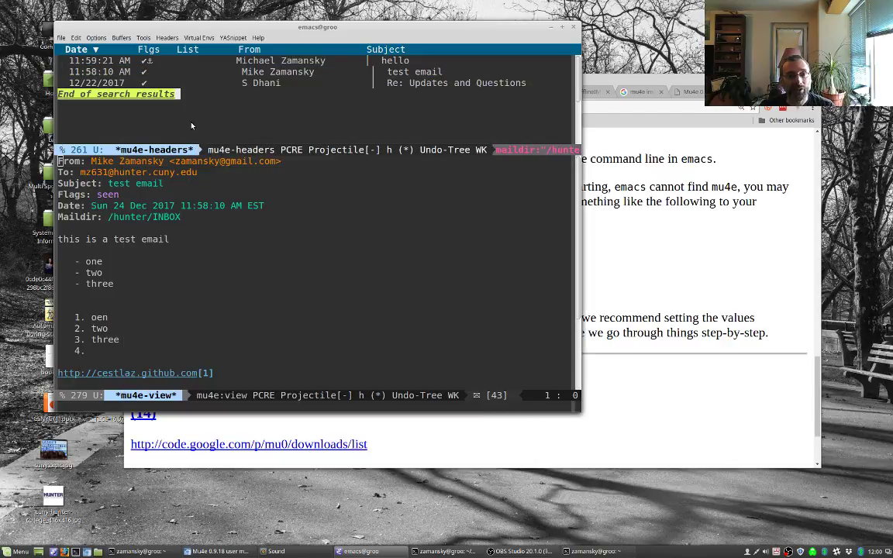
Step: Mark both the 'hello' and 'test email' messages for deletion with D
key("Up")
key("Up")
key("Up")
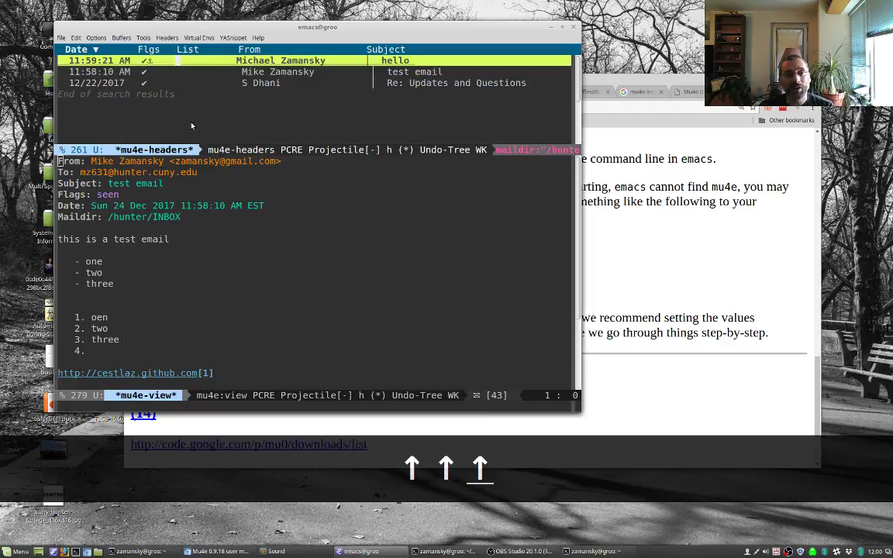
key("shift+d")
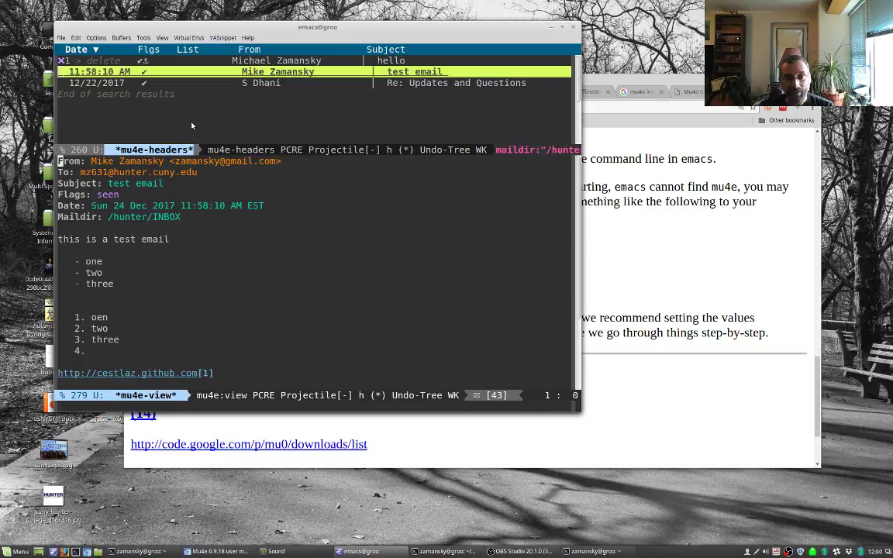
key("d")
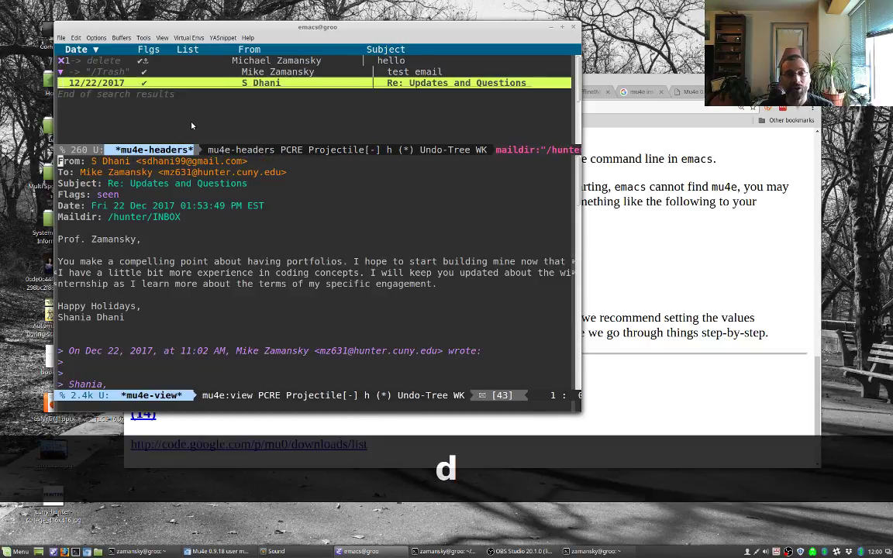
key("Up")
key("Up")
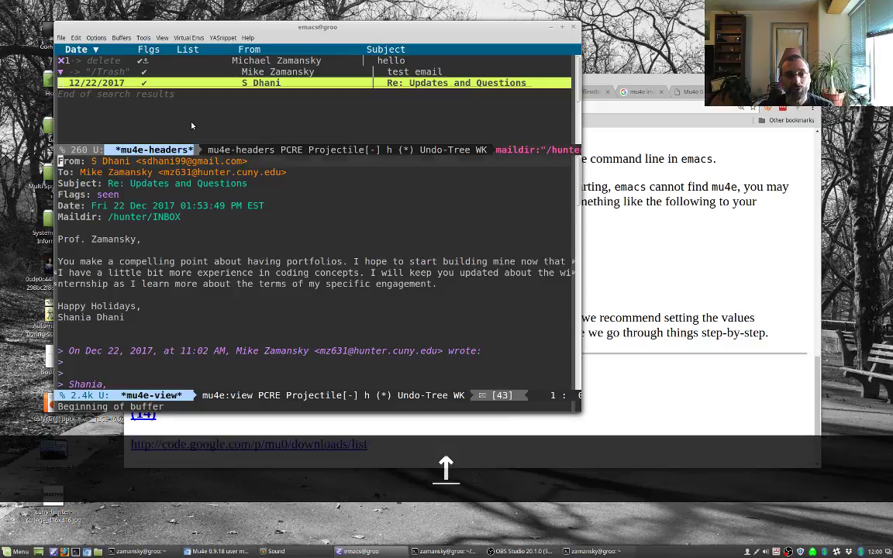
key("p")
key("r")
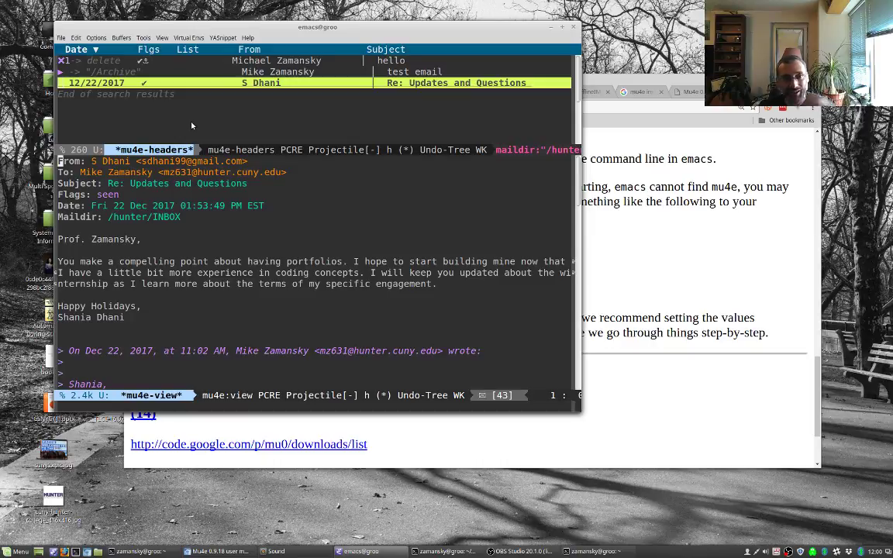
key("ctrl+p")
key("ctrl+g")
key("ctrl+g")
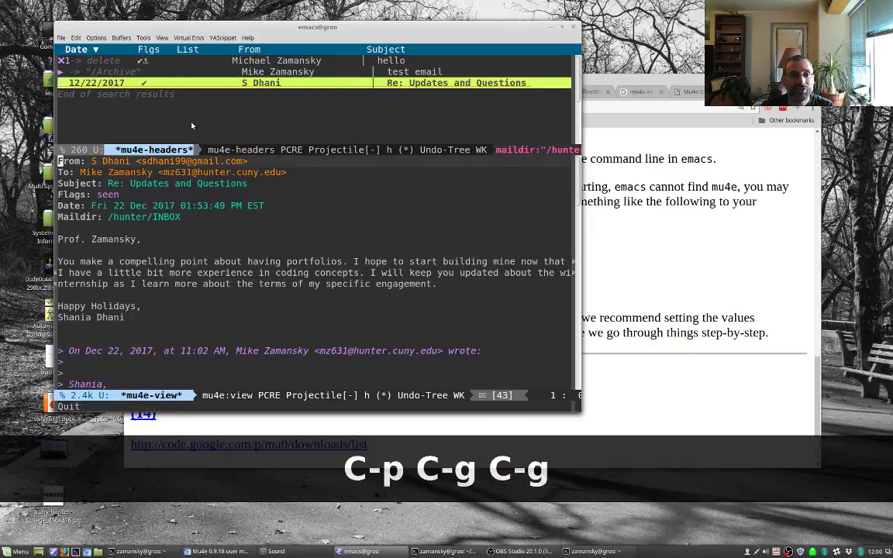
key("p")
key("shift+d")
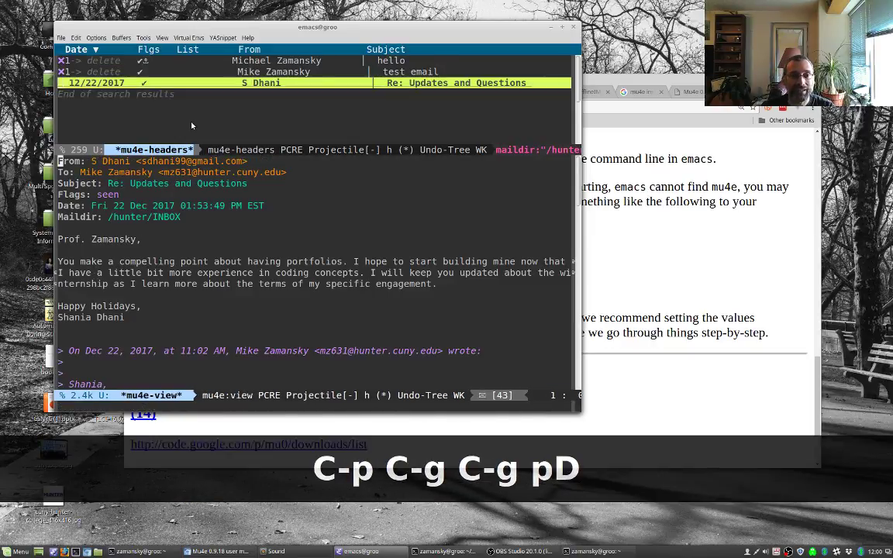
Step: Execute the deletion marks, confirm with y, and return to the mu4e main menu
key("x")
key("y")
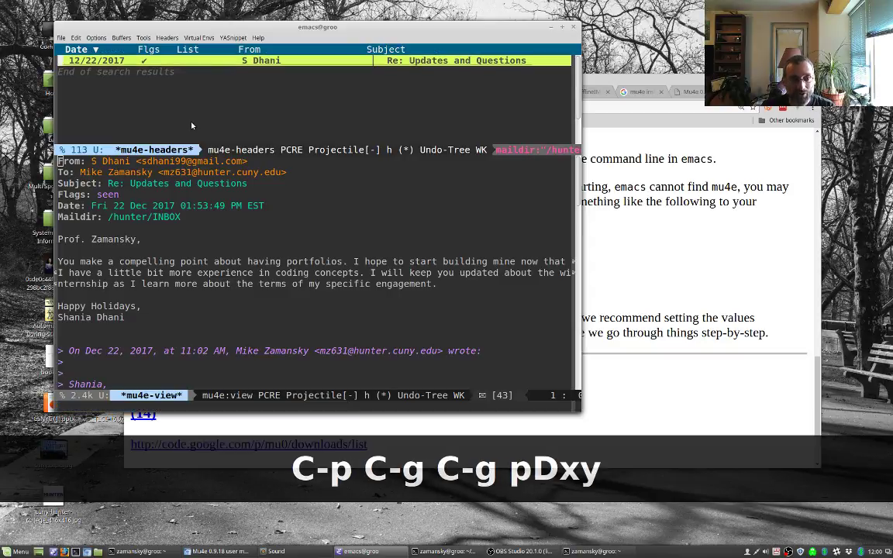
key("q")
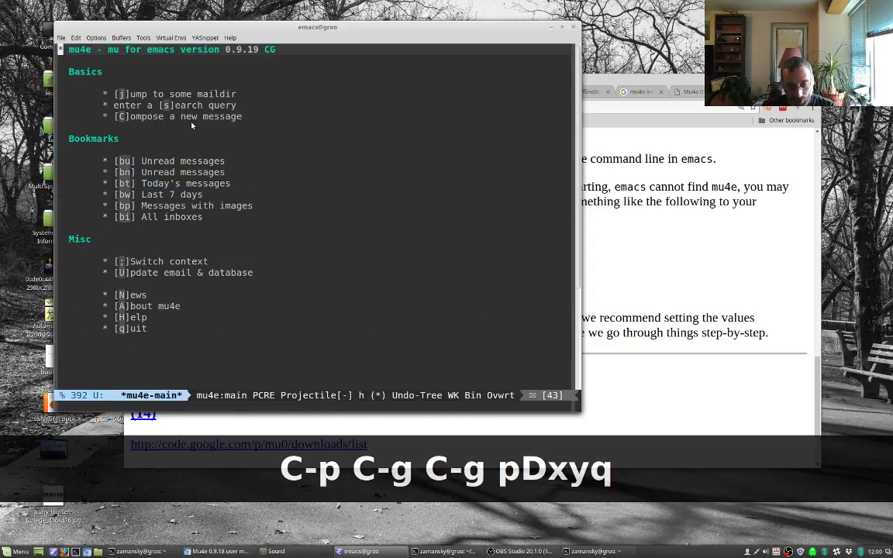
Step: Compose a new mu4e message to a contact picked from completion, with subject 'test'
key("shift+c")
type("michal")
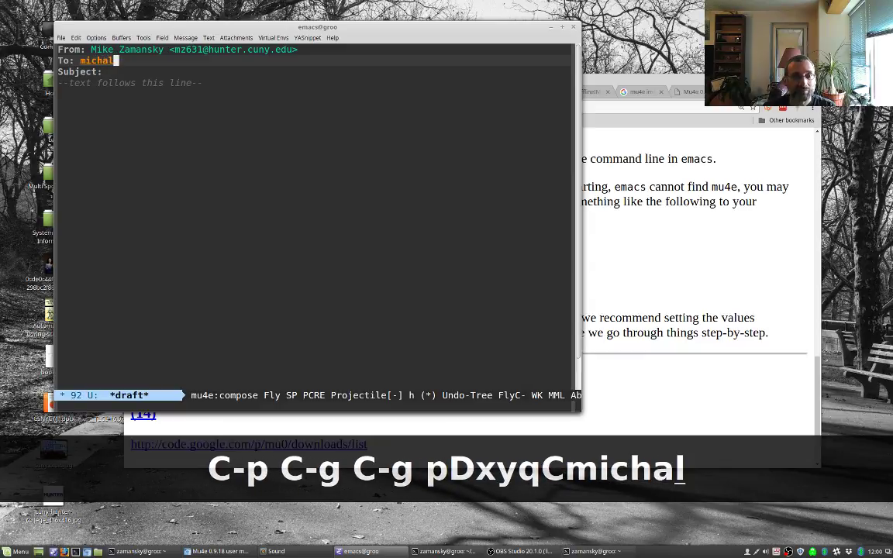
key("BackSpace")
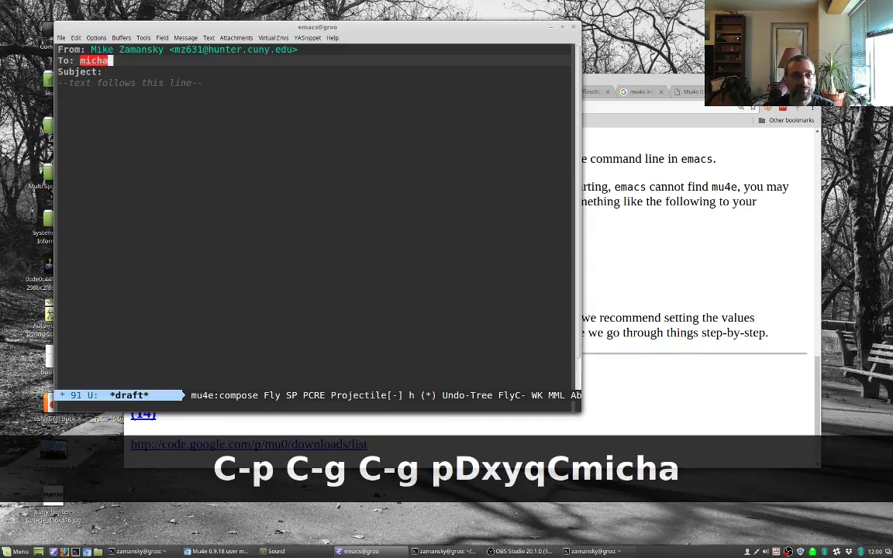
key("BackSpace")
type("el")
key("BackSpace")
key("BackSpace")
type("ael")
key("Tab")
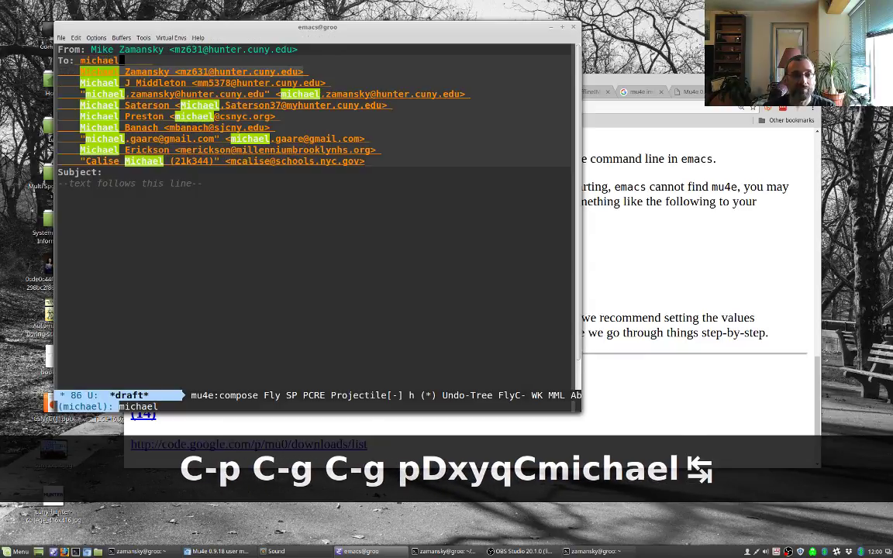
key("Return")
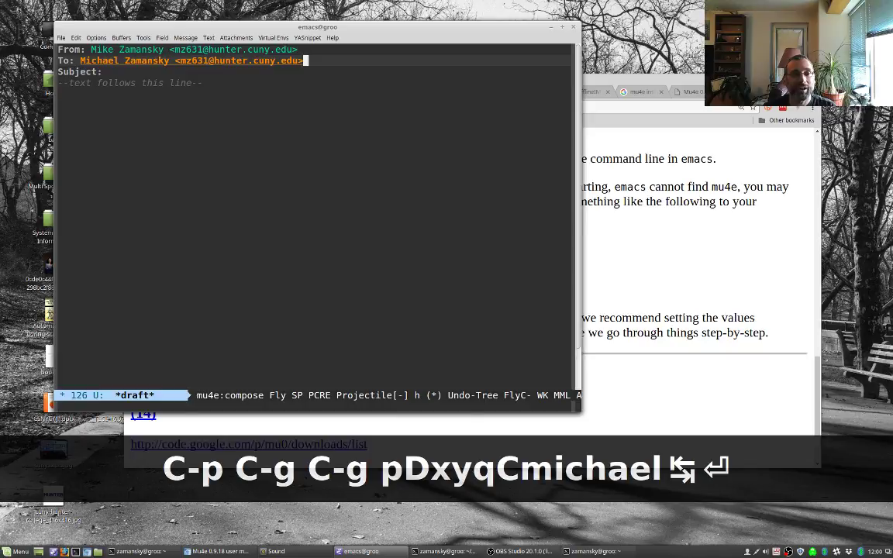
key("ctrl+n")
type("test")
Step: Change the recipient to your Gmail address, write the body 'test', and send it
key("Up")
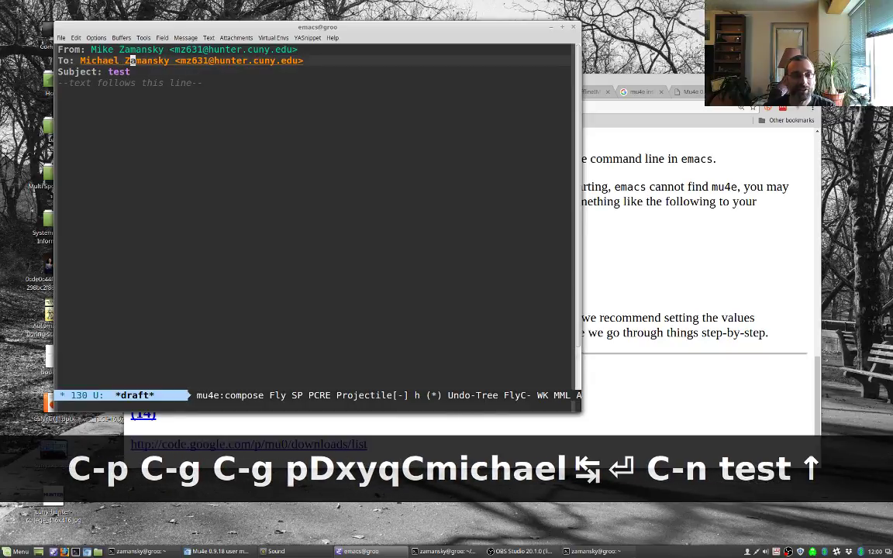
key("BackSpace")
key("BackSpace")
key("BackSpace")
key("BackSpace")
key("BackSpace")
key("BackSpace")
key("BackSpace")
key("BackSpace")
key("BackSpace")
key("ctrl+k")
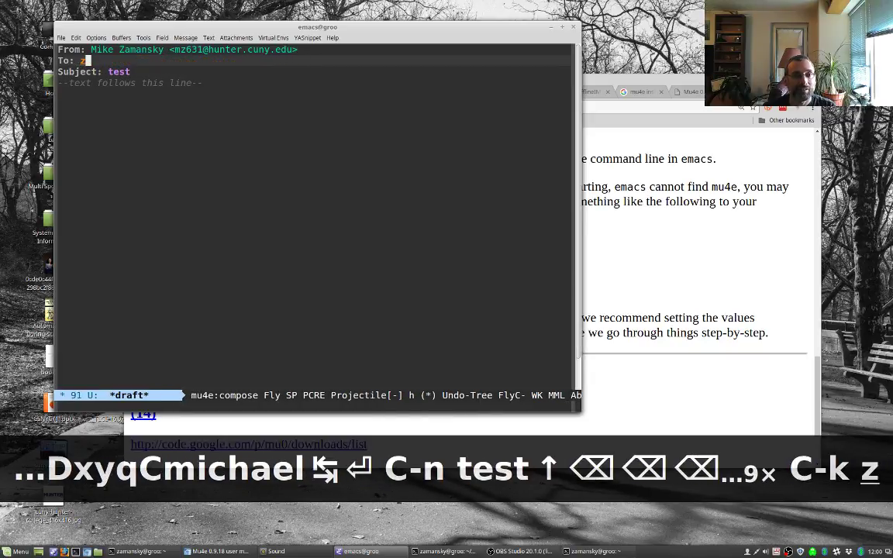
key("ctrl+n")
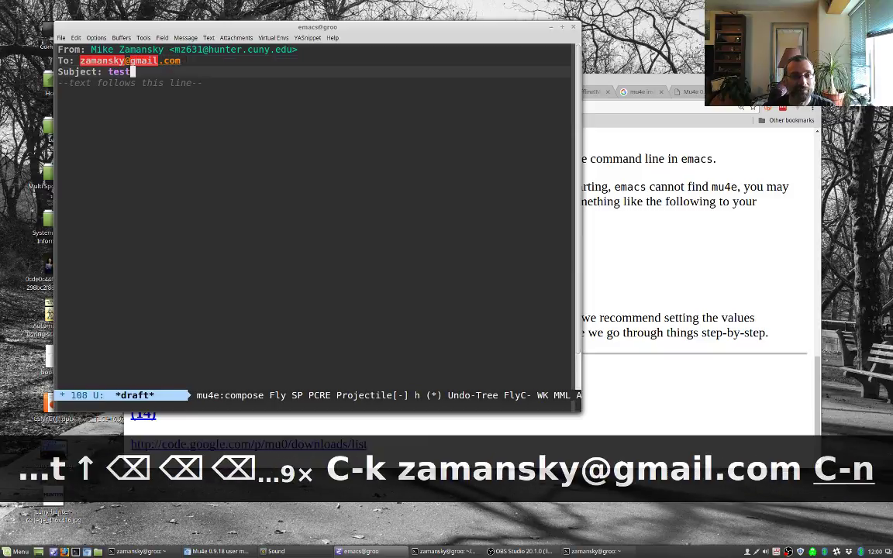
key("ctrl+n")
key("ctrl+n")
key("Return")
key("Return")
type("test")
key("Return")
key("Return")
key("ctrl+c")
key("ctrl+c")
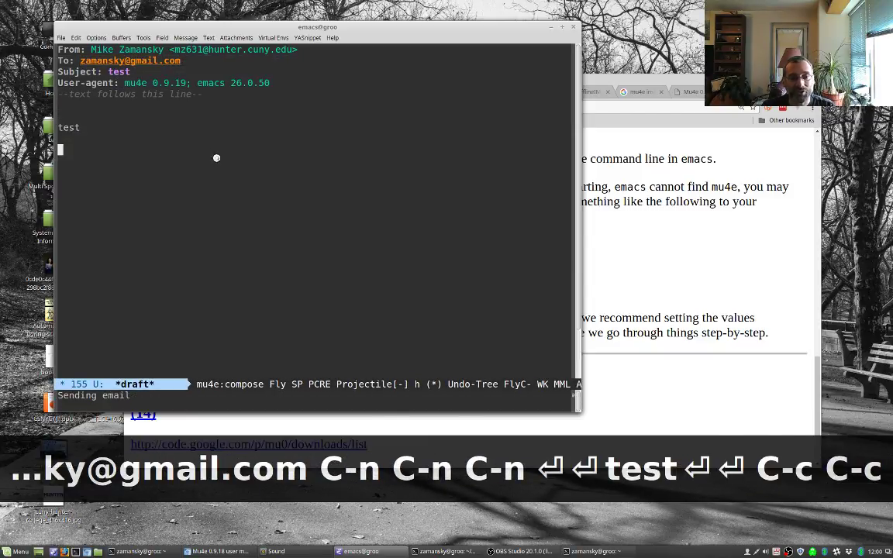
Step: Open the newly arrived 'test' message in the Gmail inbox to confirm delivery
left_click(616, 371)
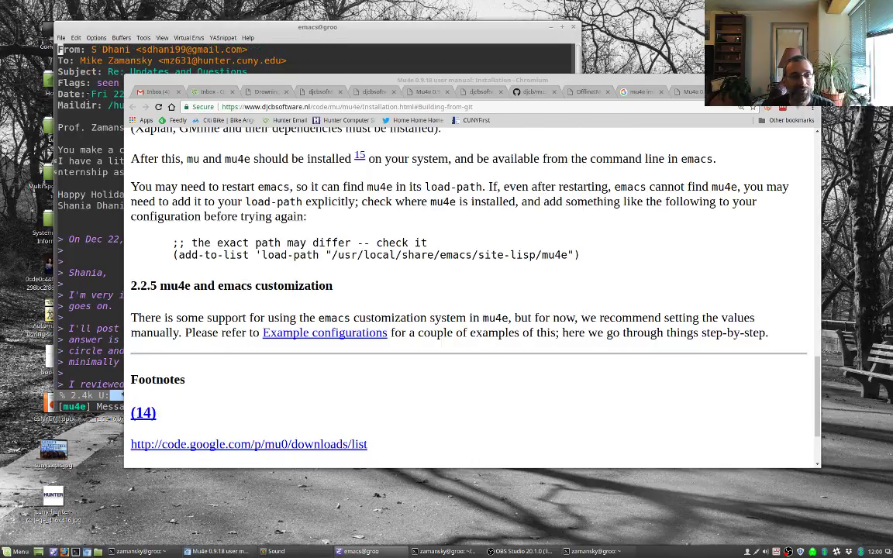
key("q")
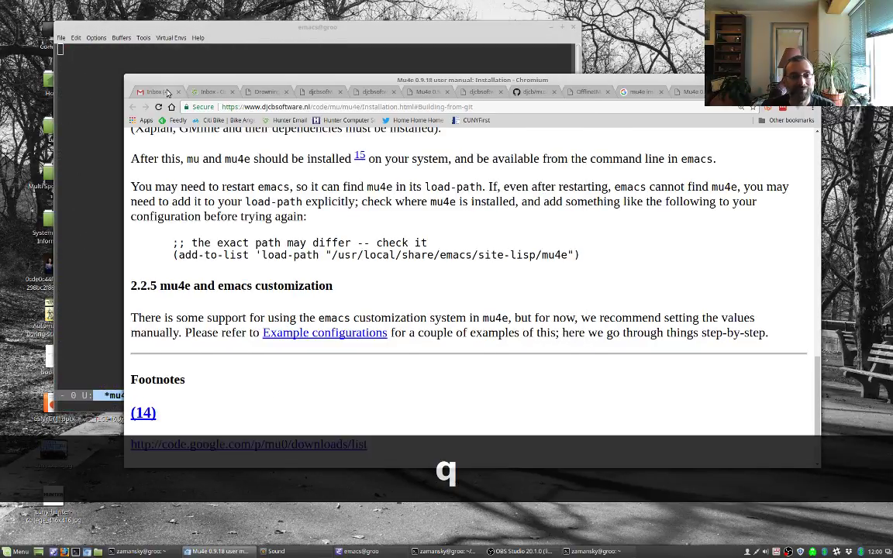
left_click(155, 91)
left_click(365, 215)
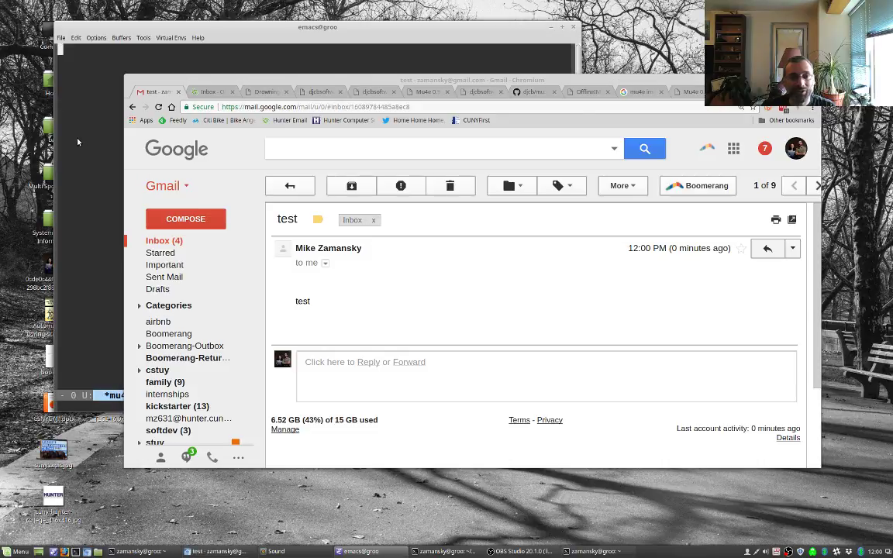
left_click(87, 147)
key("ctrl+1")
Step: Start a new mu4e message addressed to the recipient's Gmail address, completed from contacts
key("m")
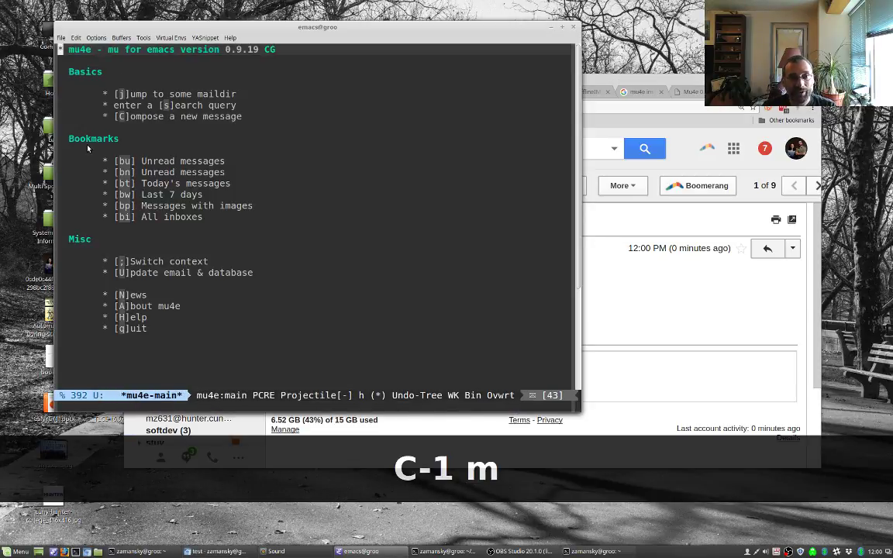
key("c")
key("shift+c")
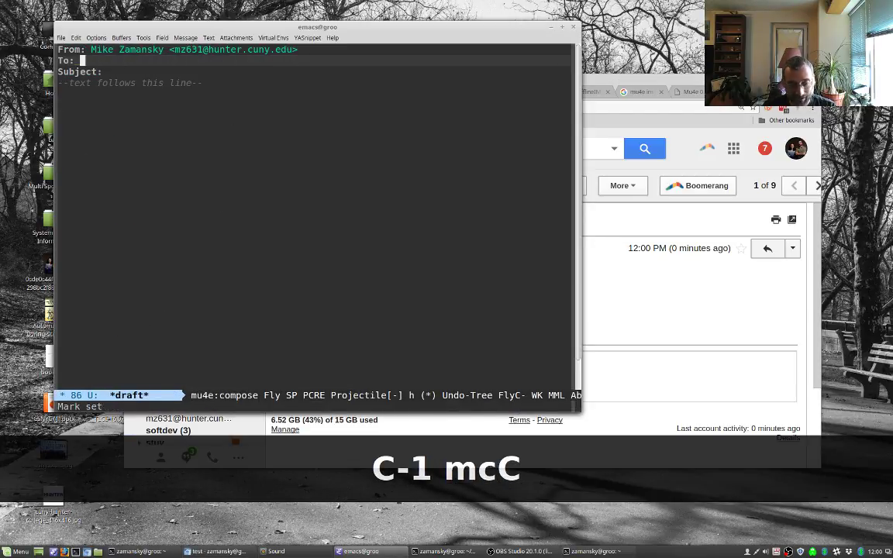
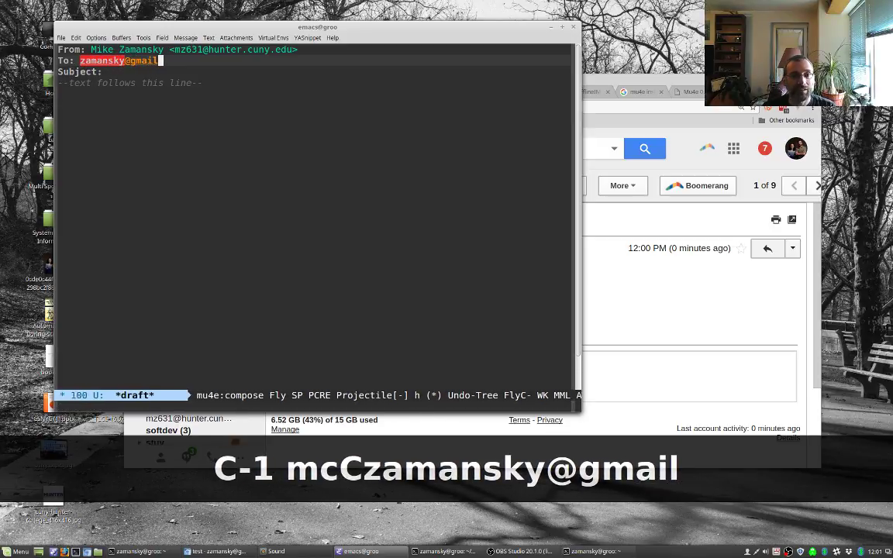
key("Tab")
key("Return")
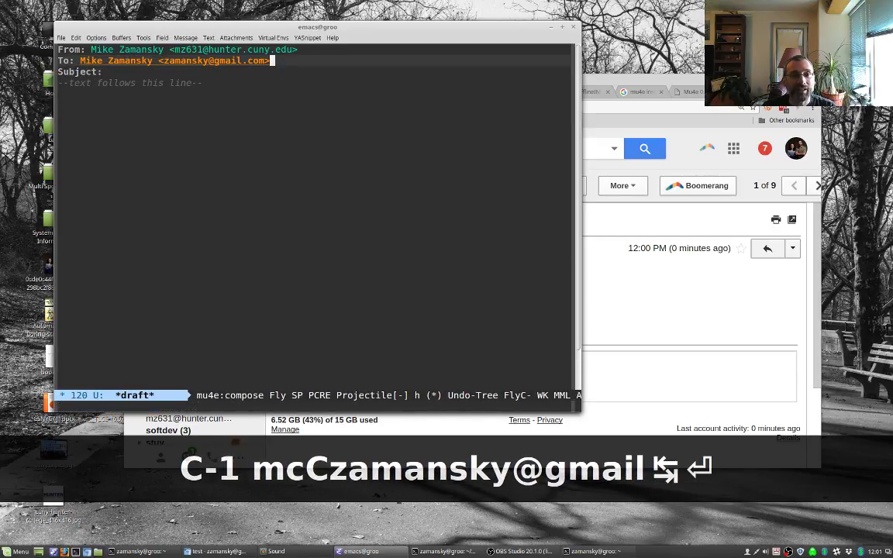
Step: Set the subject to 'test 2' and switch the draft to mu4e-compose-org-mode
key("ctrl+n")
type("test 2")
key("ctrl+n")
key("ctrl+n")
key("Return")
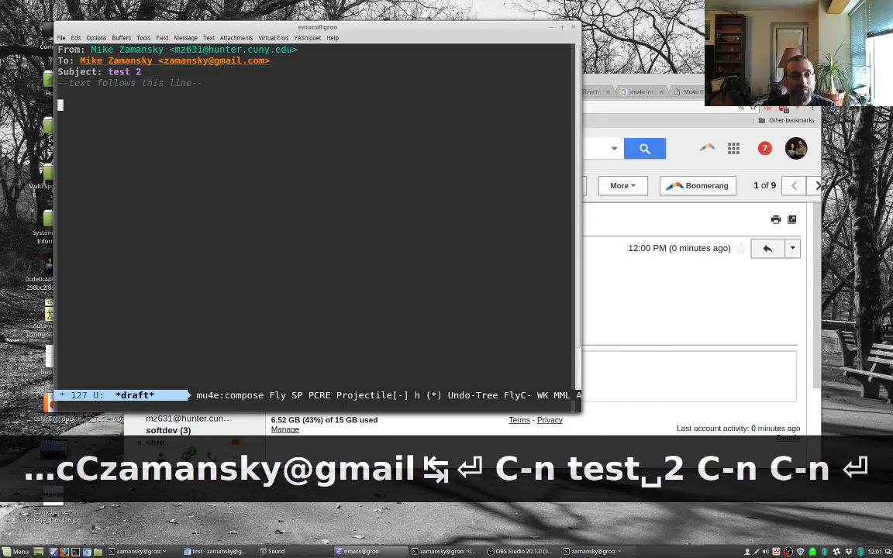
key("Escape")
type("xorg mu")
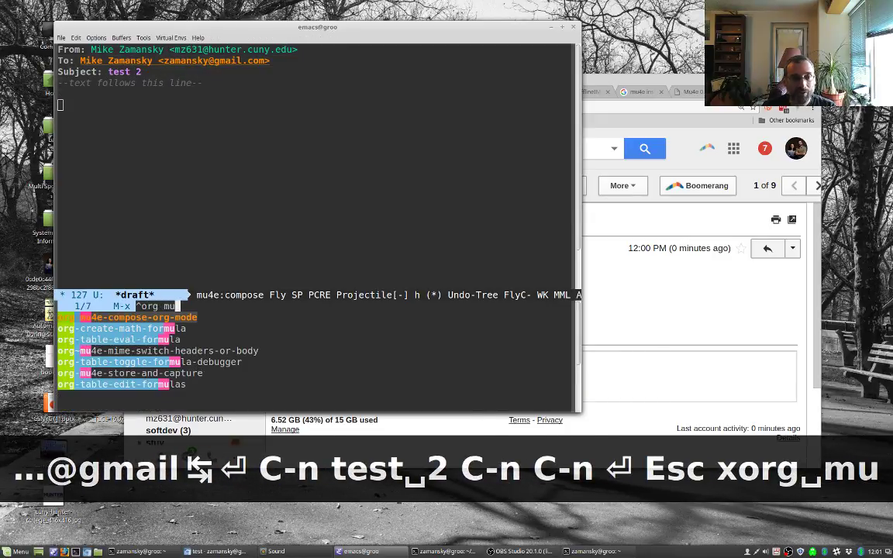
key("Return")
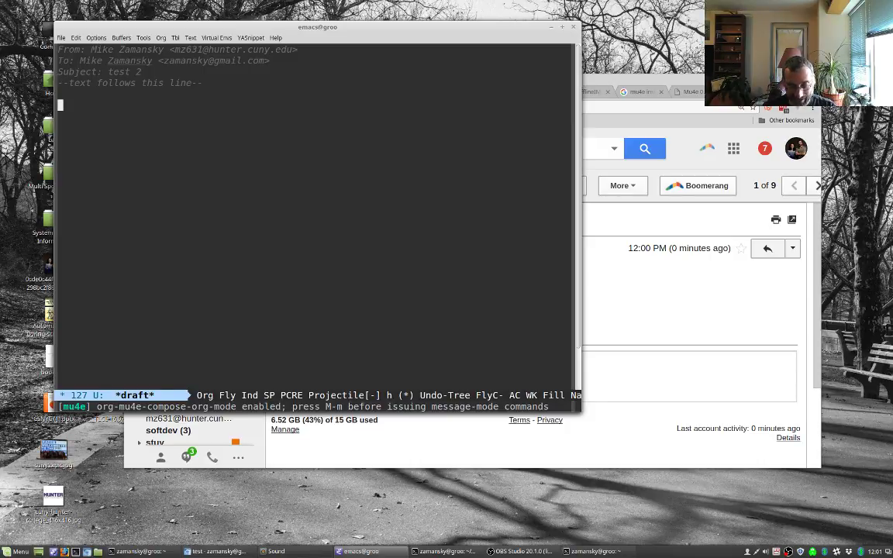
Step: Add the top-level heading 'This is in org-mode' to the body
type("*")
key("shift+space")
type("Thius i")
key("BackSpace")
key("BackSpace")
key("BackSpace")
key("BackSpace")
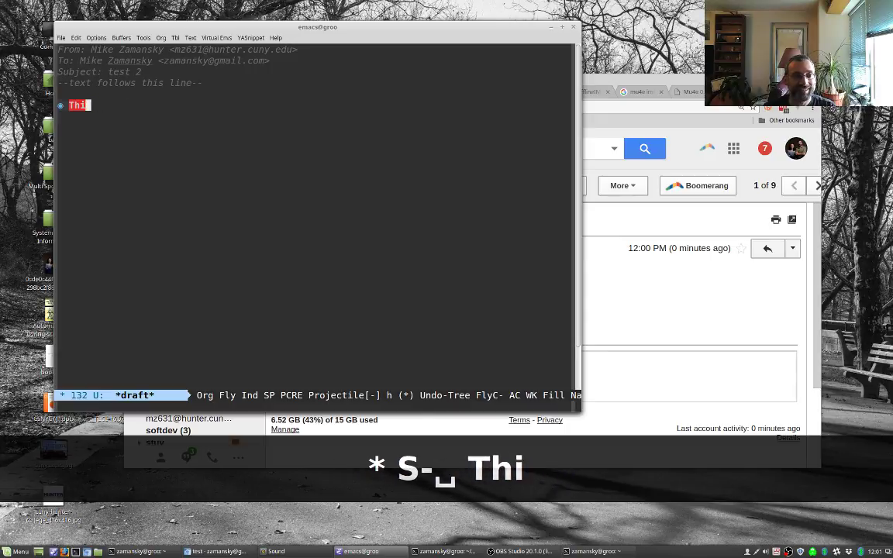
key("BackSpace")
type("s is in org-mode")
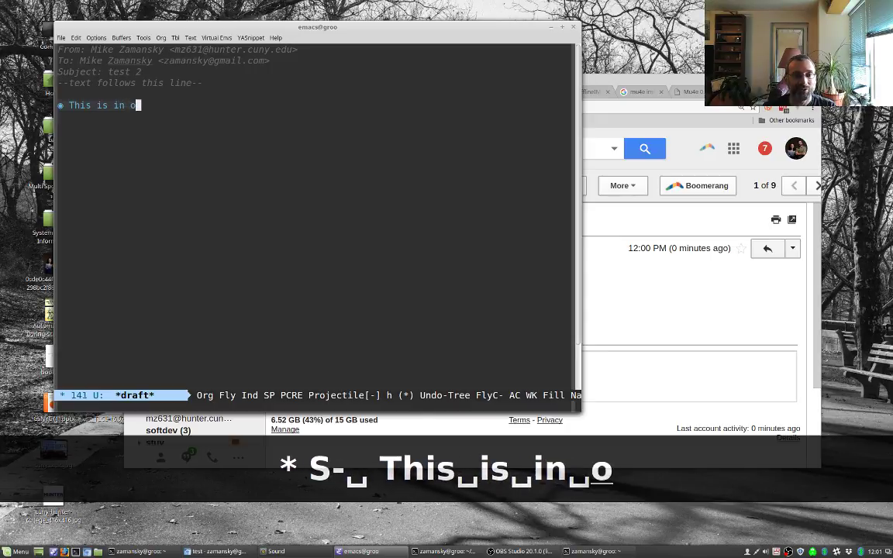
key("Return")
key("Return")
Step: Begin an org table with header row 1 | 2 | 3 and a separator line
type("| 1")
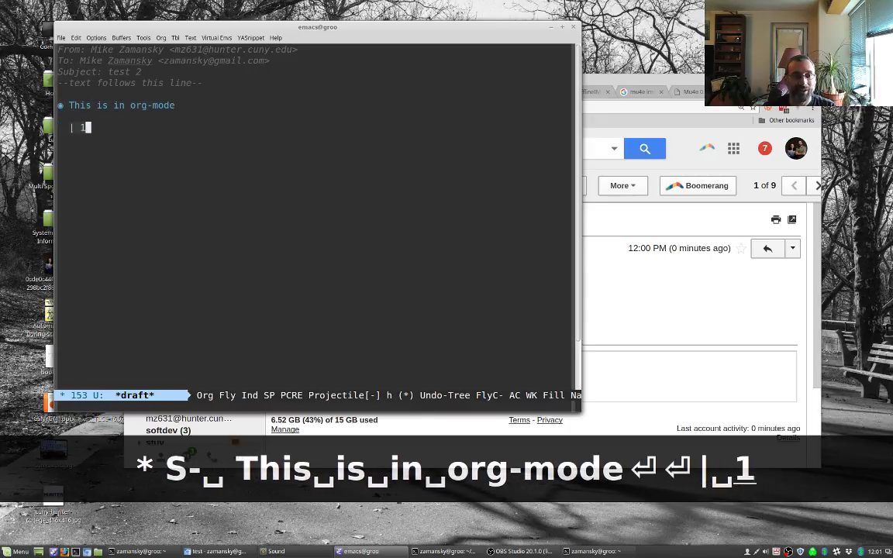
key("shift+space")
type("| 2 | 3")
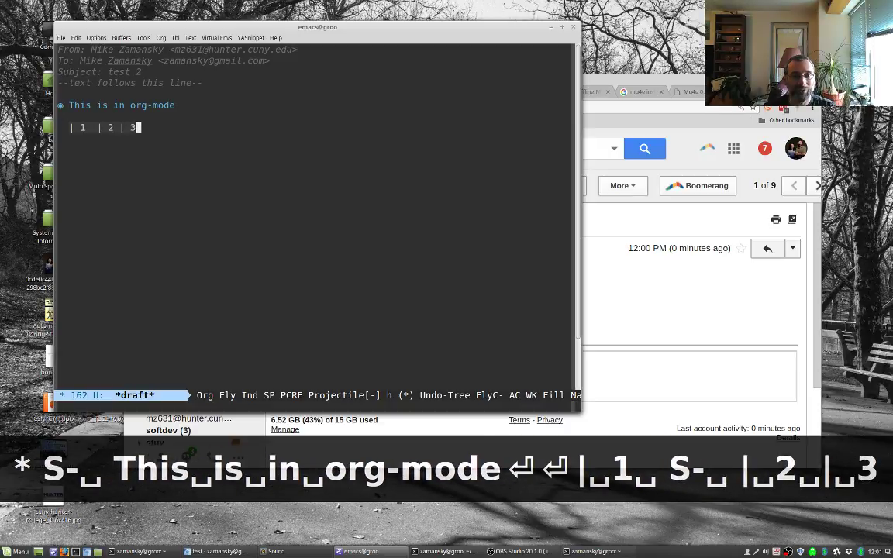
key("Tab")
key("BackSpace")
key("ctrl+k")
type("-")
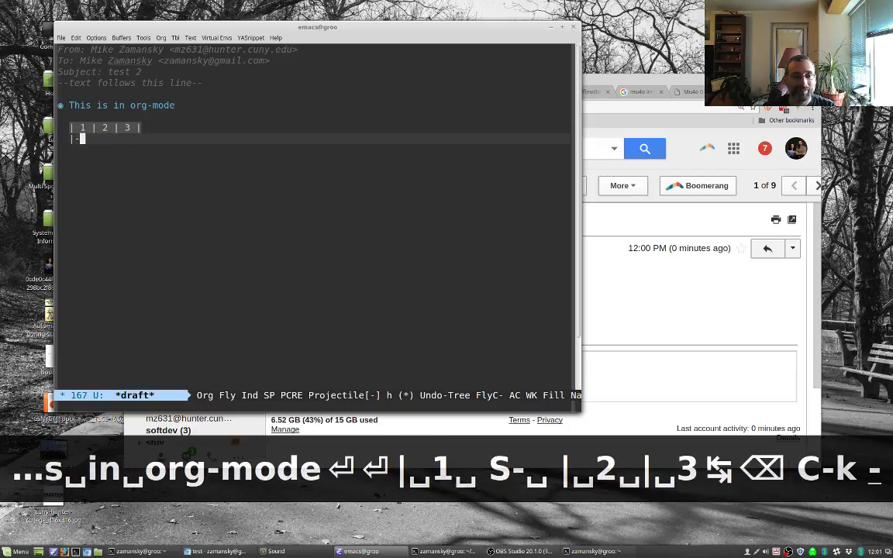
key("Tab")
Step: Fill the table with rows a | b | c and d | ef | g, removing the empty trailing row
type("a")
key("Tab")
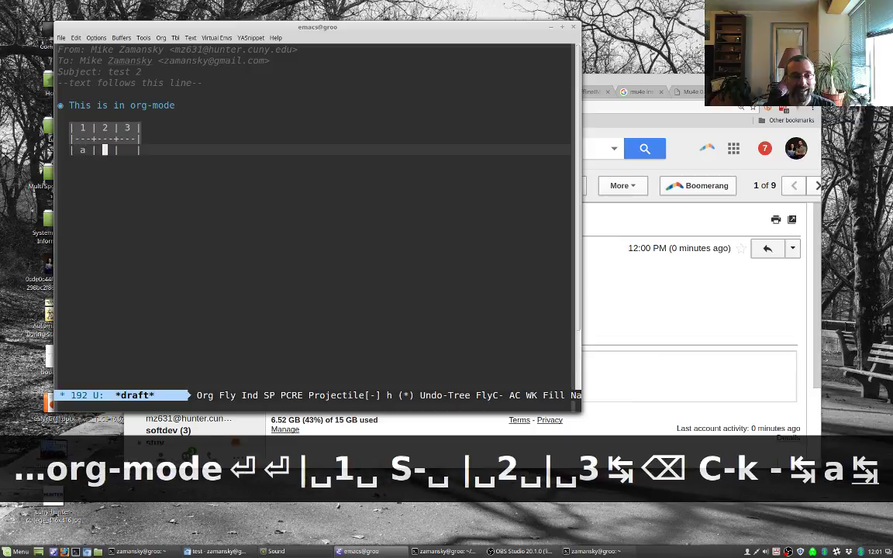
type("b")
key("Tab")
type("c")
key("Tab")
type("d")
key("Tab")
type("ef")
key("Tab")
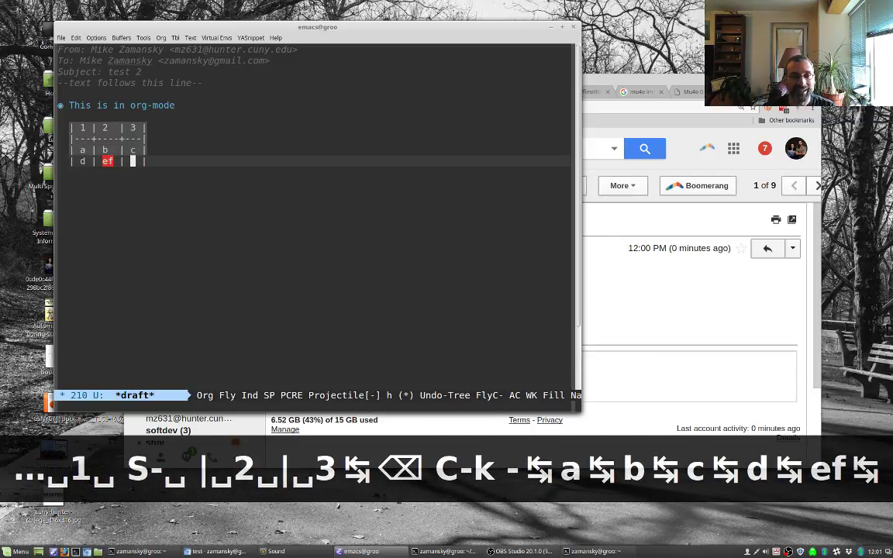
type("g")
key("Tab")
key("Tab")
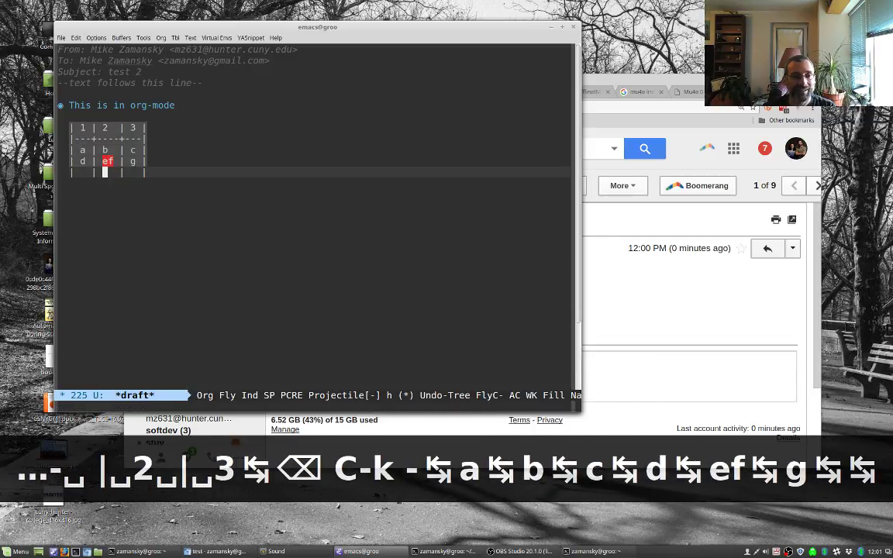
key("Home")
key("ctrl+k")
Step: Insert a source block template below the table using the <s shortcut
key("Return")
key("Return")
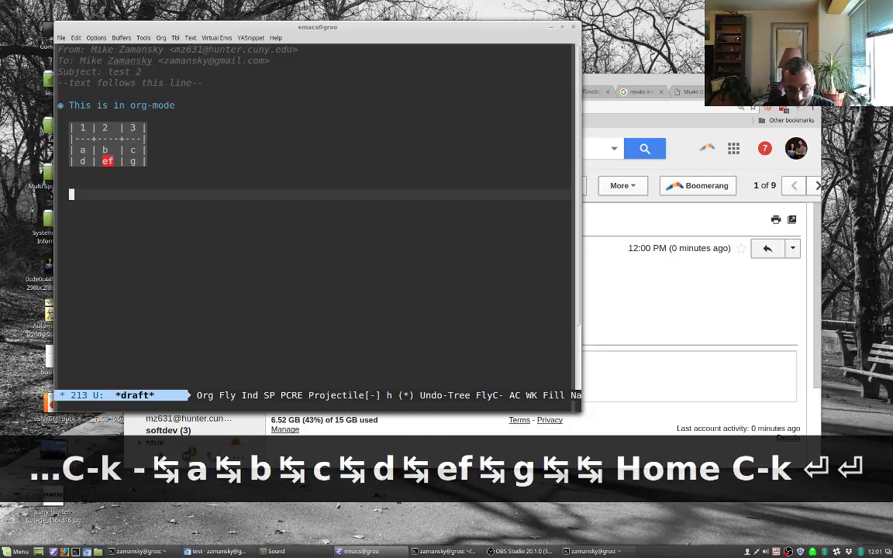
type("<s")
key("Tab")
Step: Make it a python block and write 'import random' in its code editor
type("python")
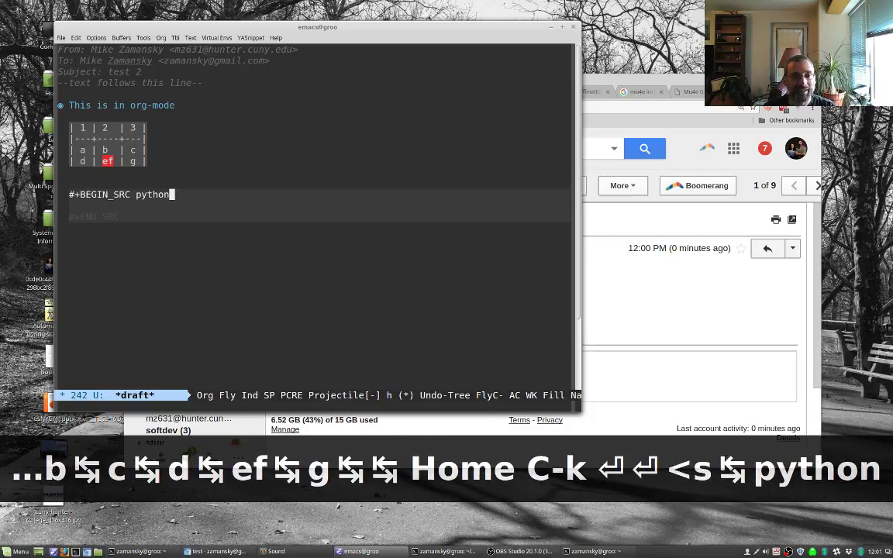
key("Return")
key("ctrl+c")
key("apostrophe")
type("imp")
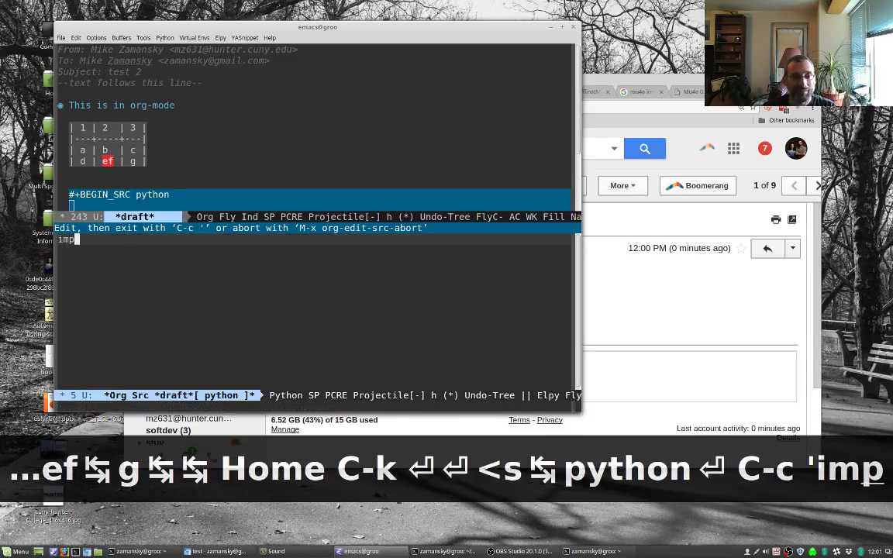
type("ort random")
key("Return")
Step: Add a for loop over range(10) printing random.randrange(1,10), then return to the draft
type("fo")
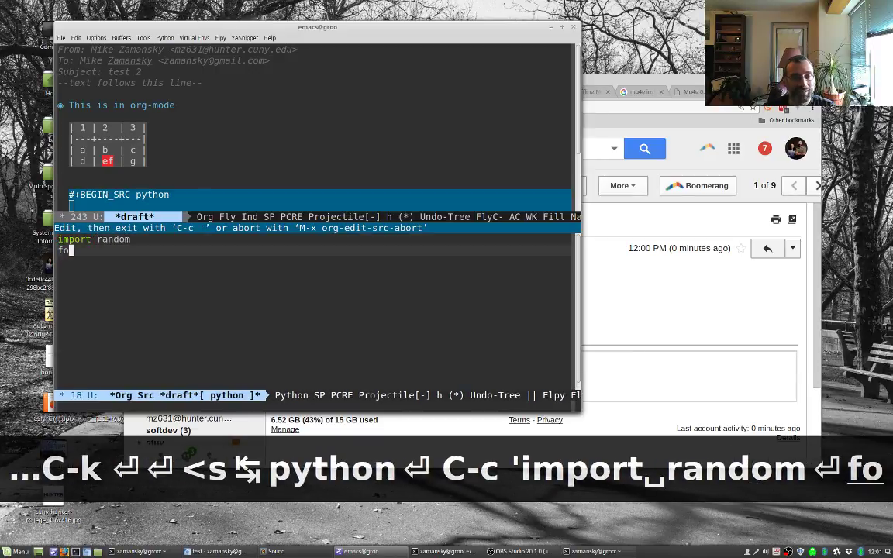
type("r i in range(10")
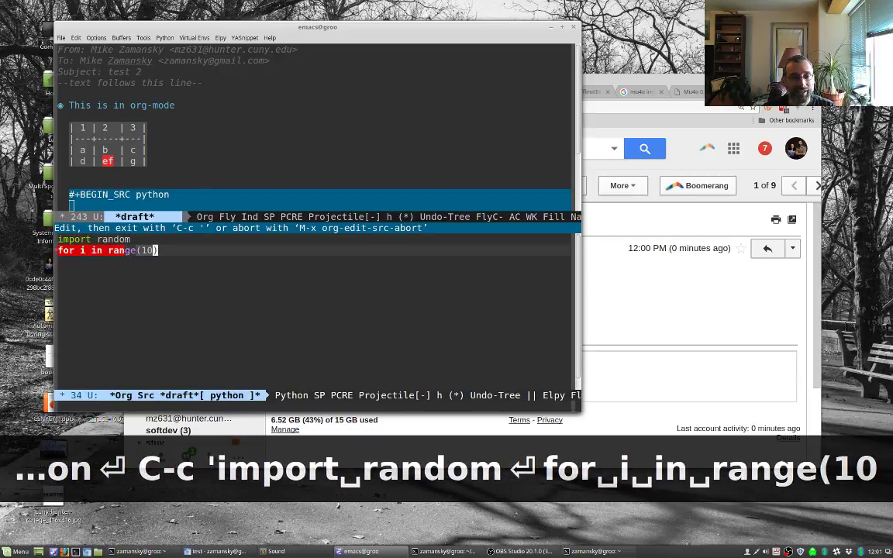
key("ctrl+f")
type(":")
key("Return")
type("print")
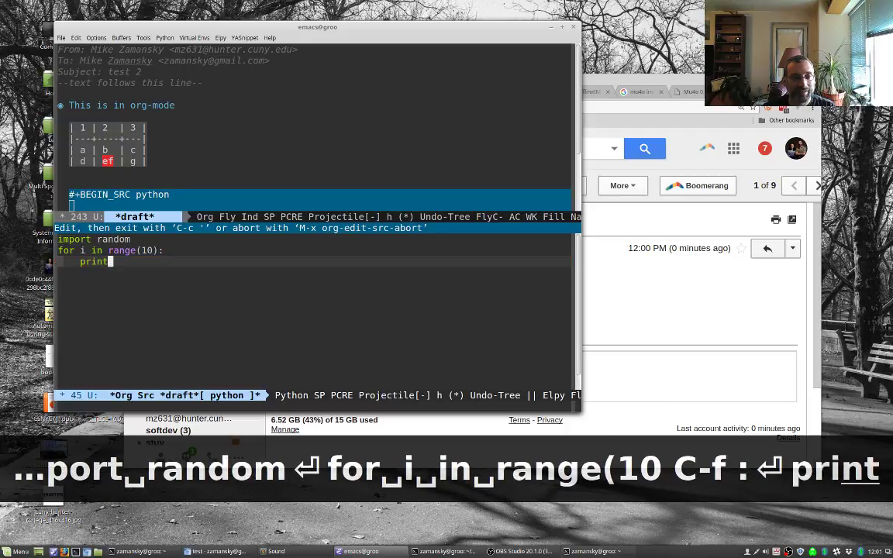
type("(random.rand")
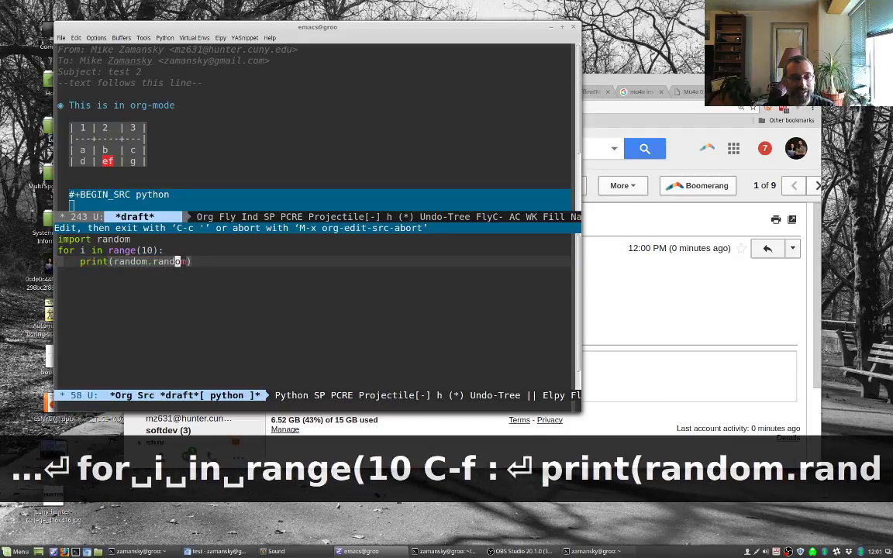
type("ra")
key("Tab")
type("(1,10")
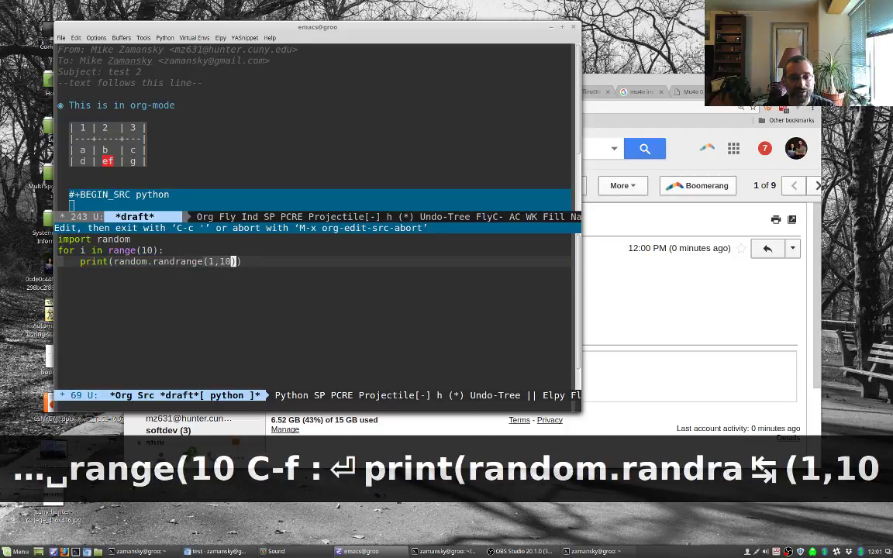
key("ctrl+f")
key("ctrl+f")
key("ctrl+c")
key("apostrophe")
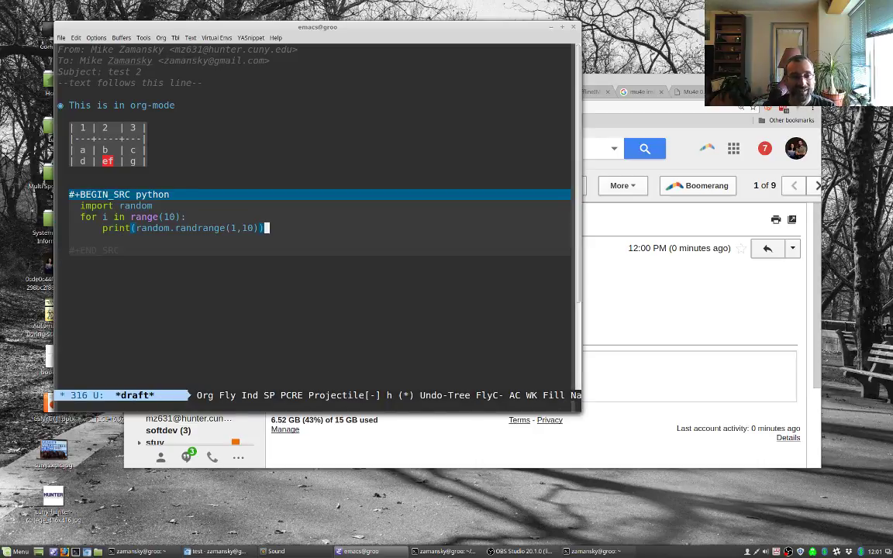
Step: Add ':results output' to the python block header and save the draft
key("Up")
key("Up")
key("Up")
key("Up")
key("Left")
key("Down")
key("Down")
key("Down")
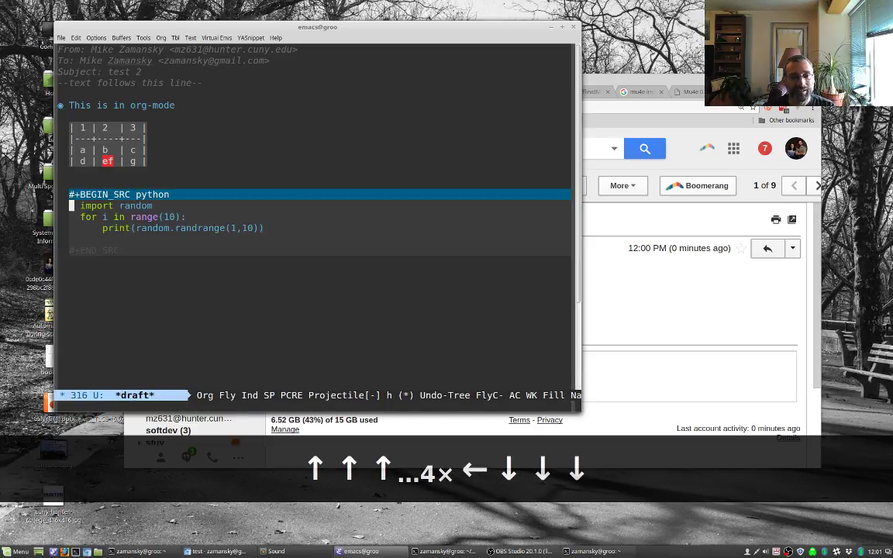
key("Up")
key("End")
key("Down")
key("Up")
key("ctrl+c")
key("ctrl+c")
type("ython")
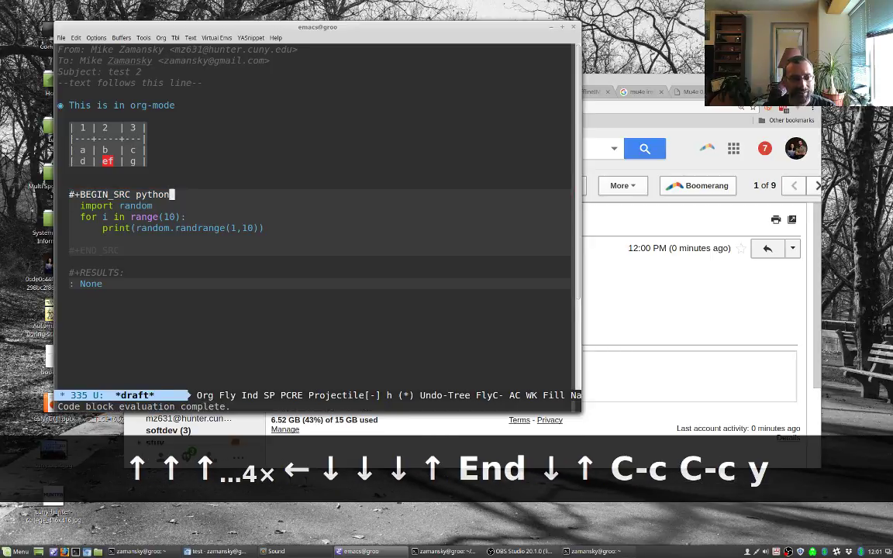
type(" :results p")
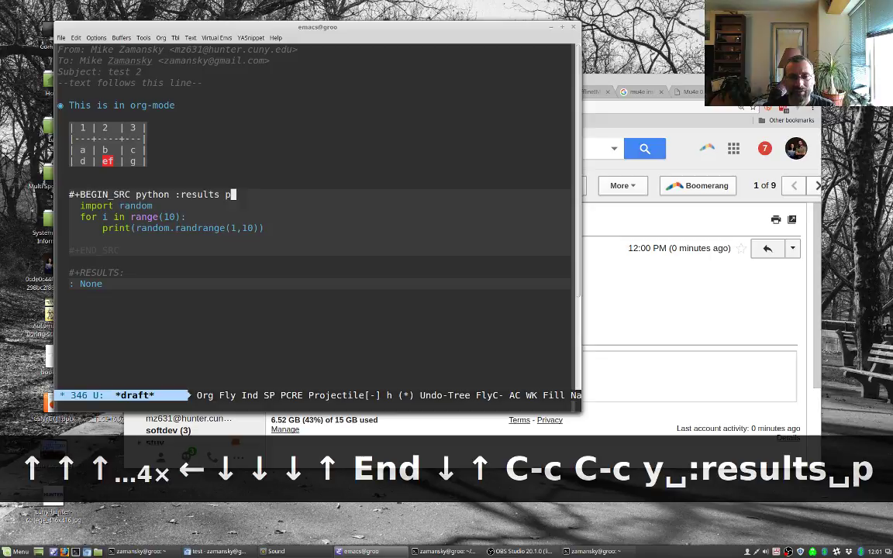
key("BackSpace")
type("output")
key("ctrl+x")
key("ctrl+s")
Step: Append ':exports both' to the block header and show only the draft window
key("ctrl+c")
key("ctrl+c")
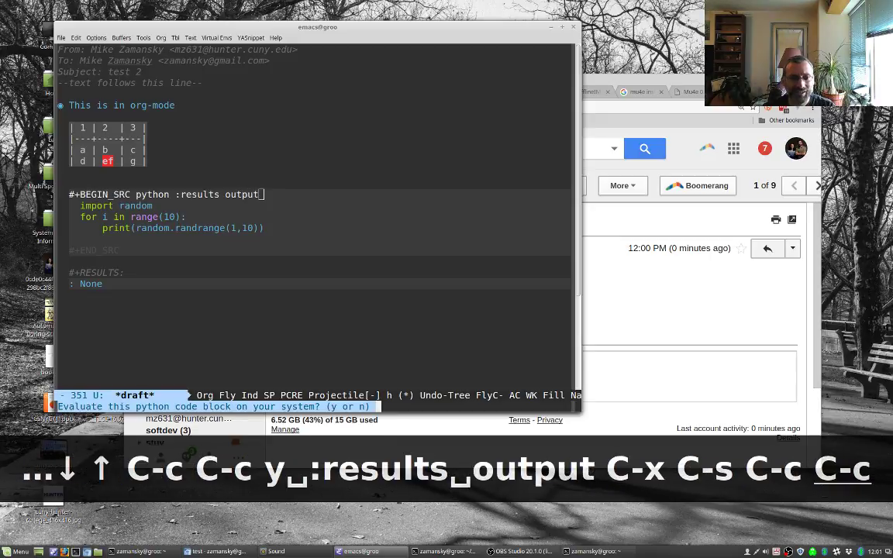
type("y")
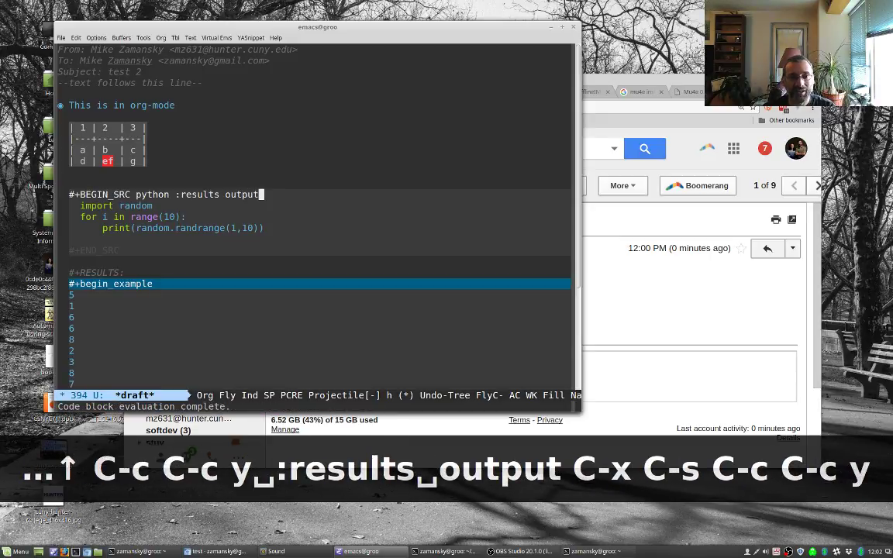
type(" :exports ")
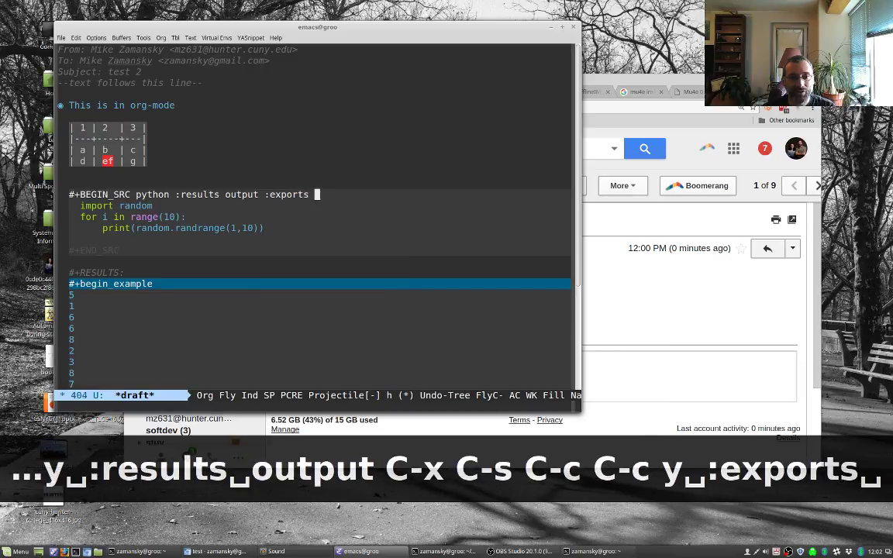
type("both")
key("ctrl+x")
key("ctrl+x")
key("ctrl+g")
key("ctrl+c")
key("ctrl+c")
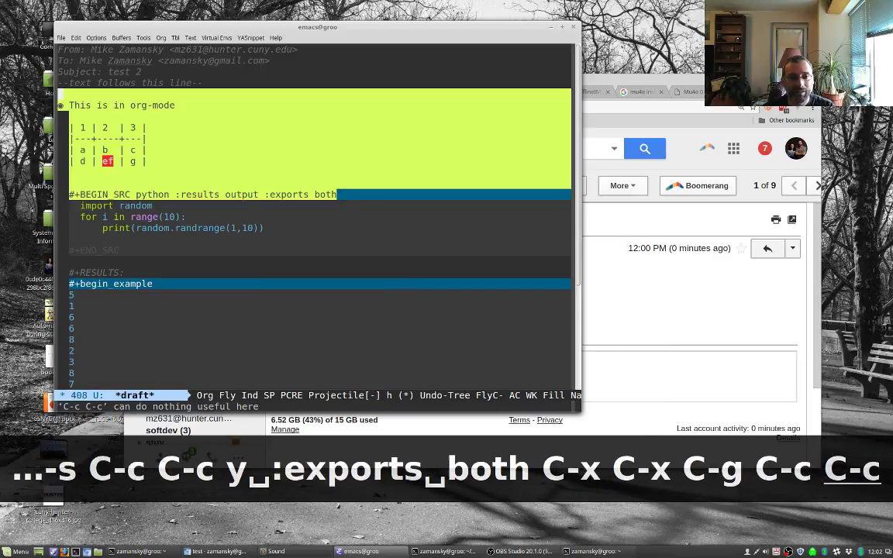
key("Up")
key("ctrl+g")
key("Down")
key("Down")
key("Down")
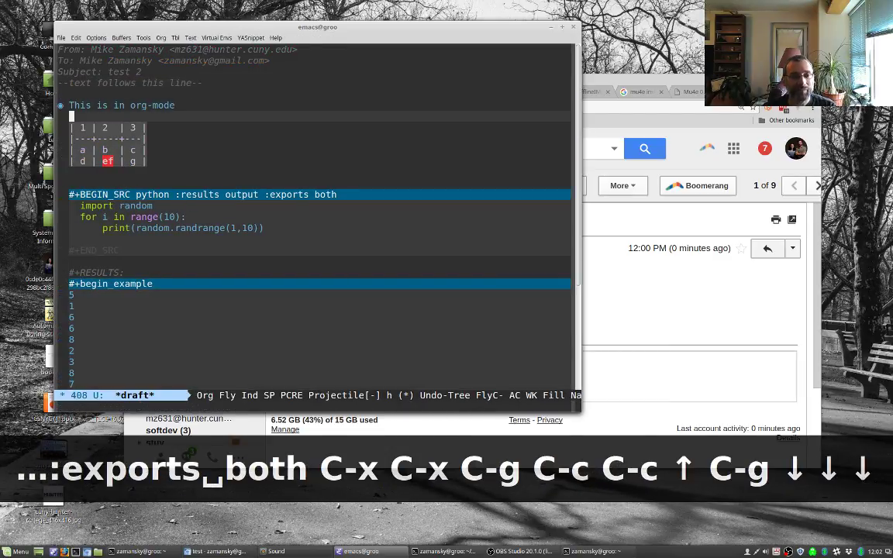
key("Down")
key("Down")
key("ctrl+x")
key("1")
key("Down")
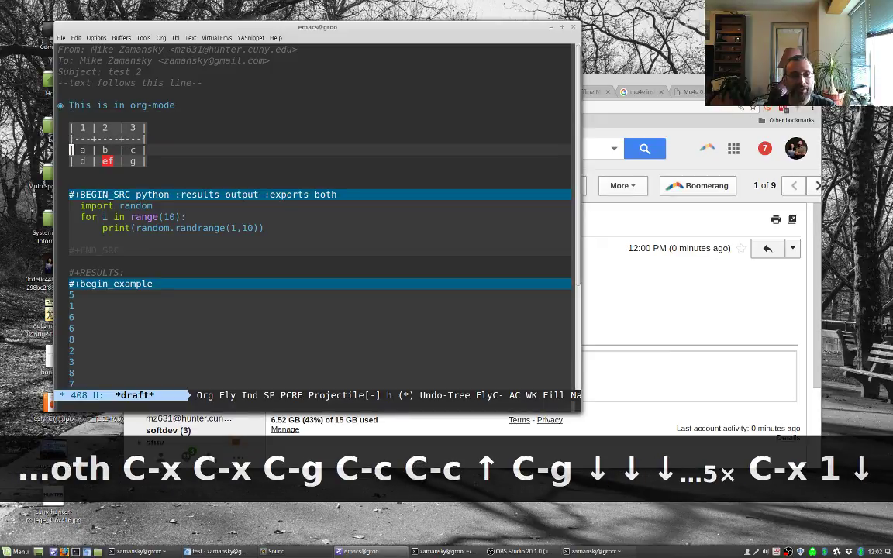
key("Down")
key("Down")
key("Down")
key("Down")
key("Down")
key("Down")
key("Down")
key("Down")
key("Down")
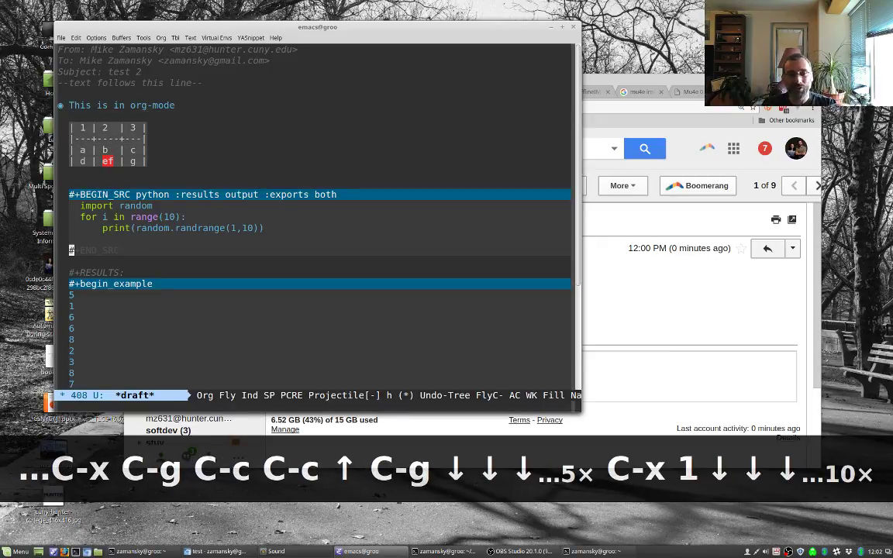
Step: Send the email from the headers, allowing the Python block to be evaluated
key("Up")
key("Up")
key("Up")
key("Up")
key("Up")
key("Up")
key("Up")
key("Up")
key("Up")
key("Up")
key("Up")
key("Up")
key("Up")
key("Up")
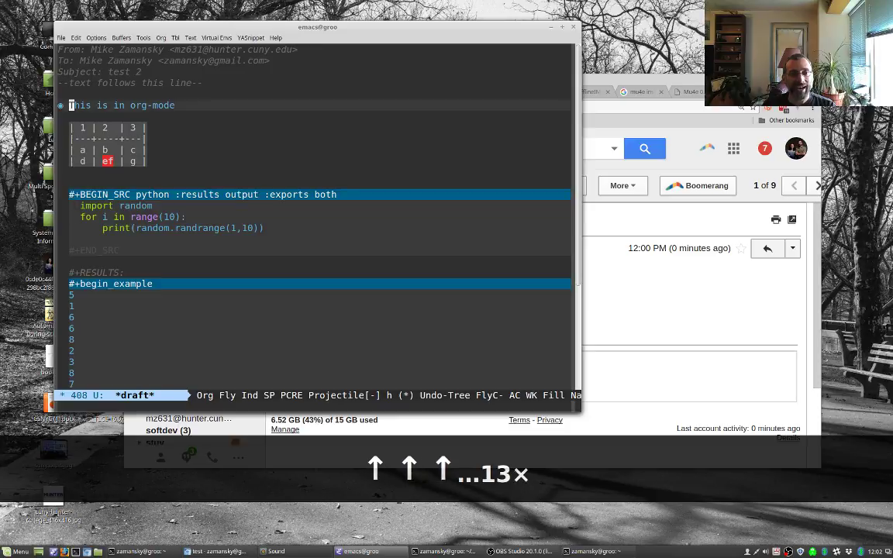
key("Up")
key("Down")
key("Down")
key("Down")
key("Down")
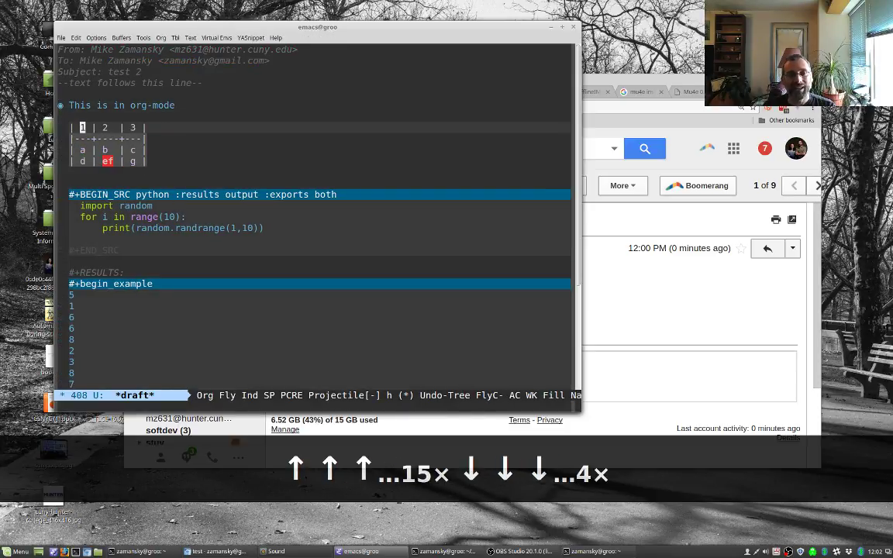
key("Up")
key("Up")
key("Up")
key("Up")
key("Up")
key("Up")
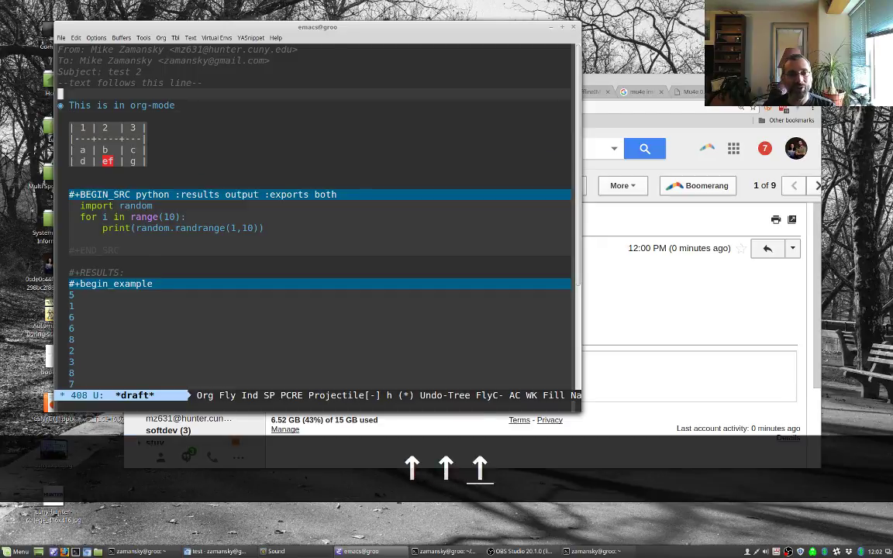
key("ctrl+c")
key("ctrl+c")
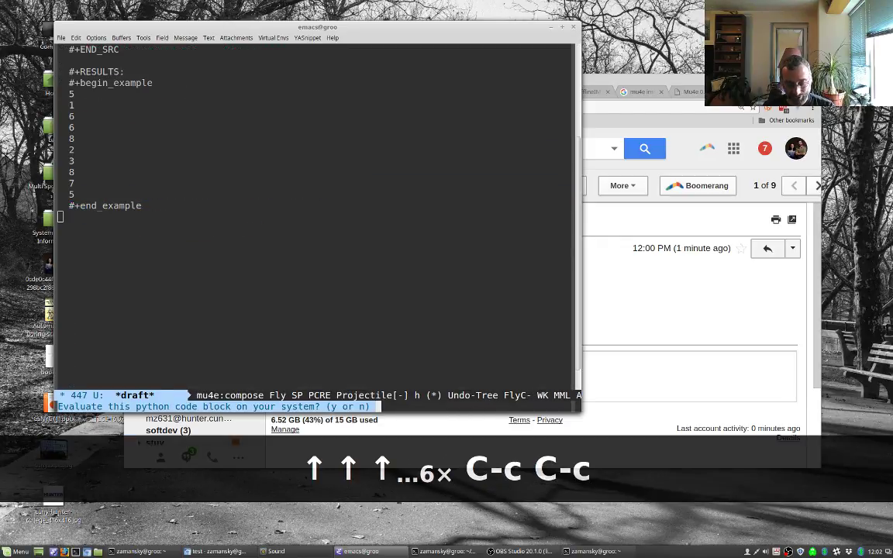
key("y")
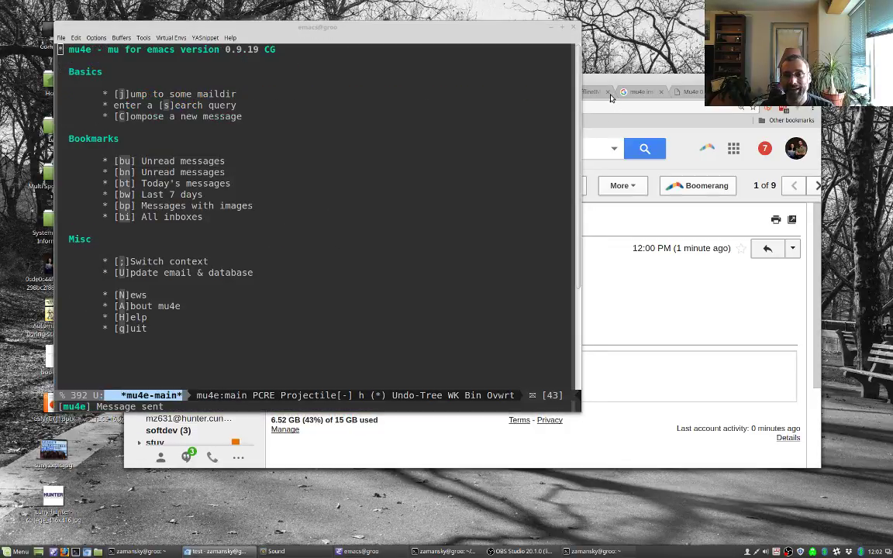
Step: Delete the old 'test' email in Gmail, read 'test 2', then start a new Emacs draft
left_click(607, 81)
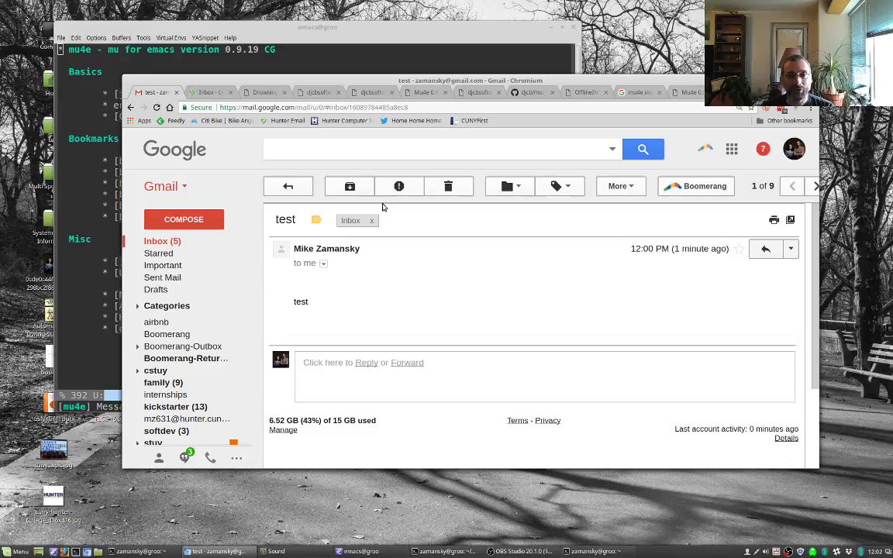
left_click(448, 186)
left_click(392, 206)
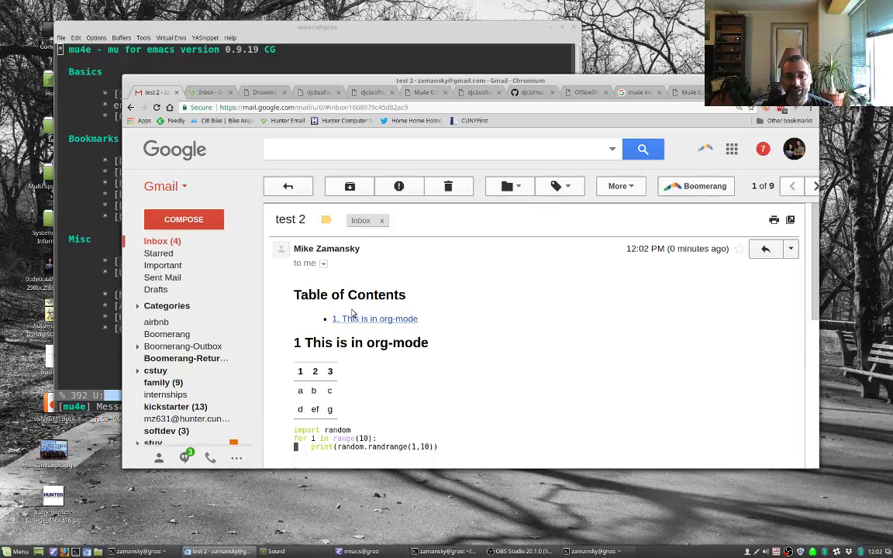
scroll(352, 320, "down", 2)
scroll(352, 320, "down", 2)
scroll(326, 294, "up", 1)
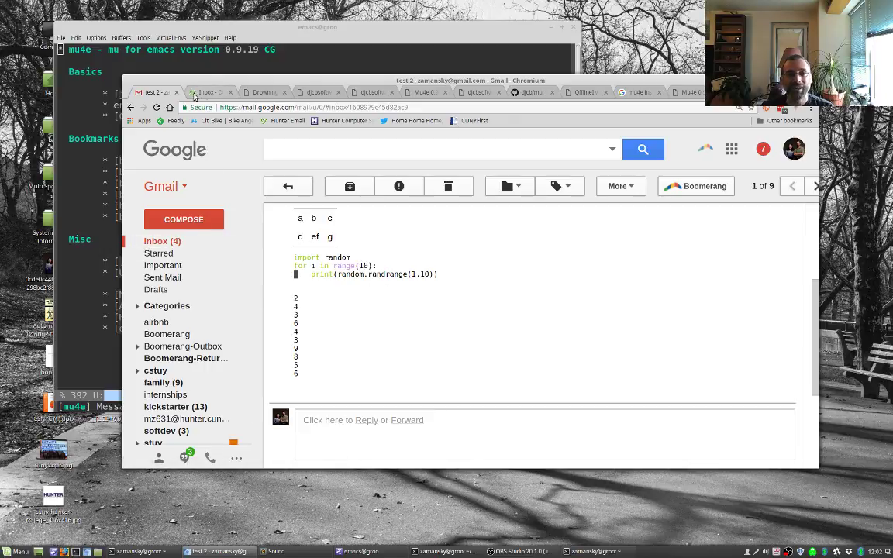
left_click(333, 66)
key("shift+c")
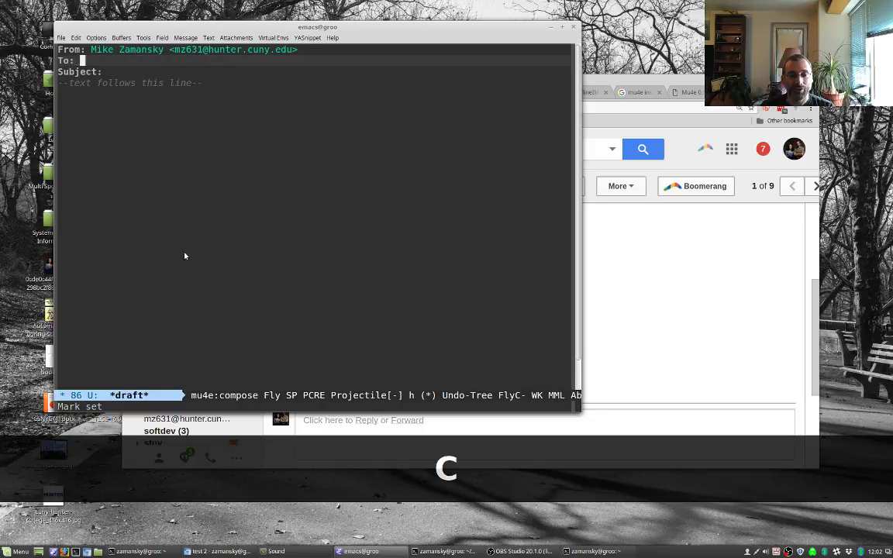
Step: Run org-attach on the blank draft, then cancel it
key("Escape")
type("xorg atte")
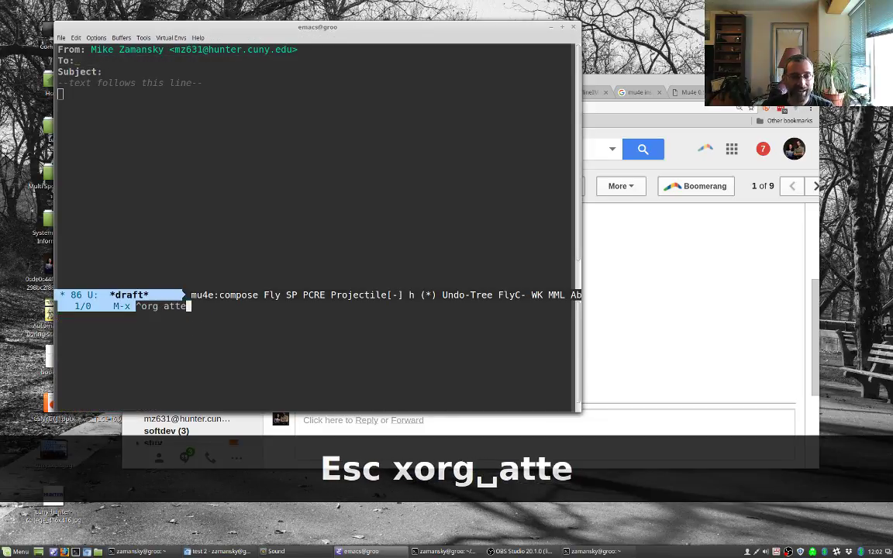
key("BackSpace")
type("at")
key("BackSpace")
key("BackSpace")
key("Down")
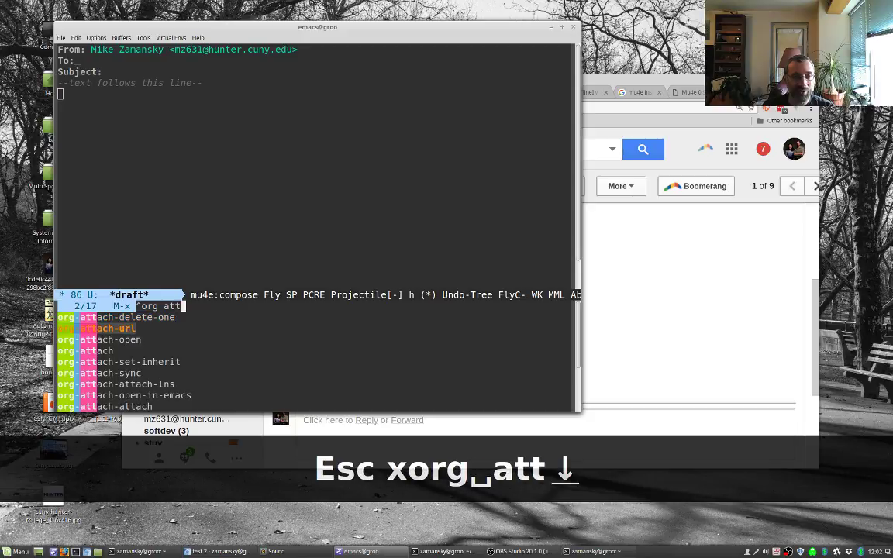
key("Down")
key("Down")
key("Return")
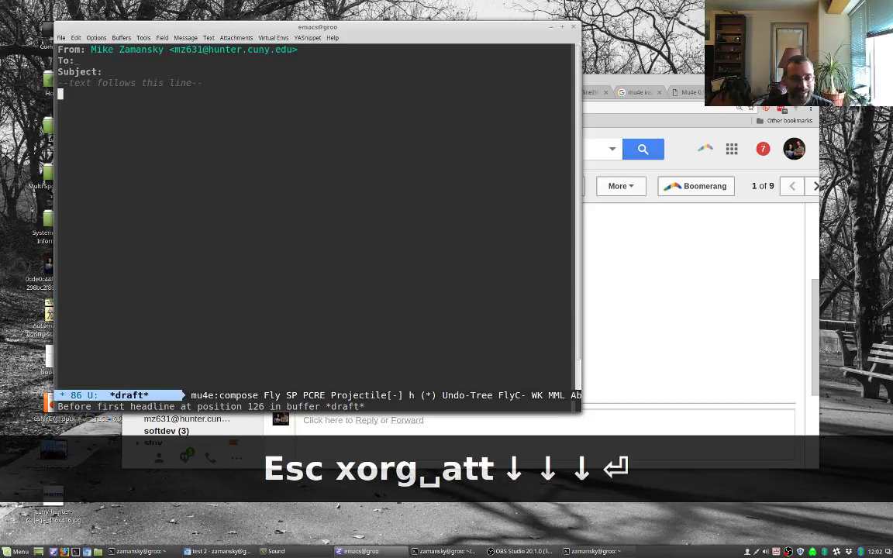
key("ctrl+g")
Step: Cancel Attachments > Attach File, then show the djcbsoftware mu4e page in Chromium
left_click(249, 38)
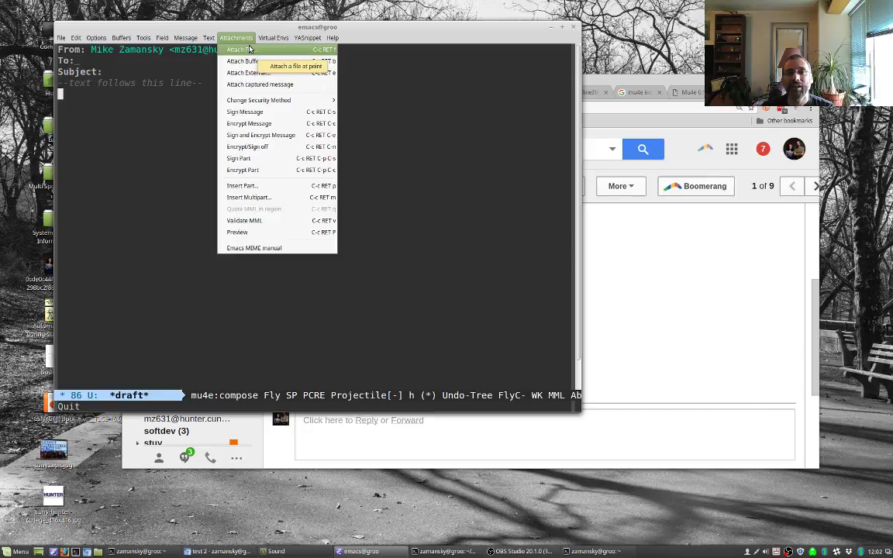
left_click(249, 49)
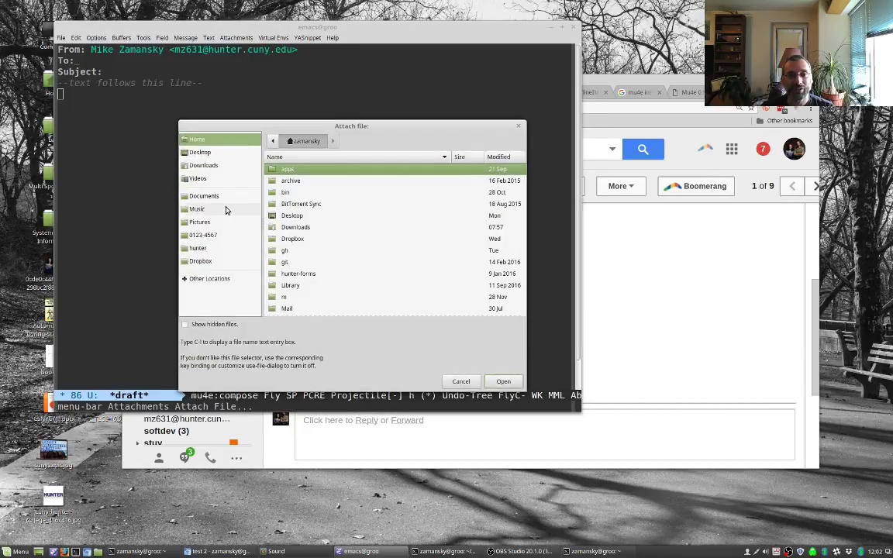
left_click(456, 383)
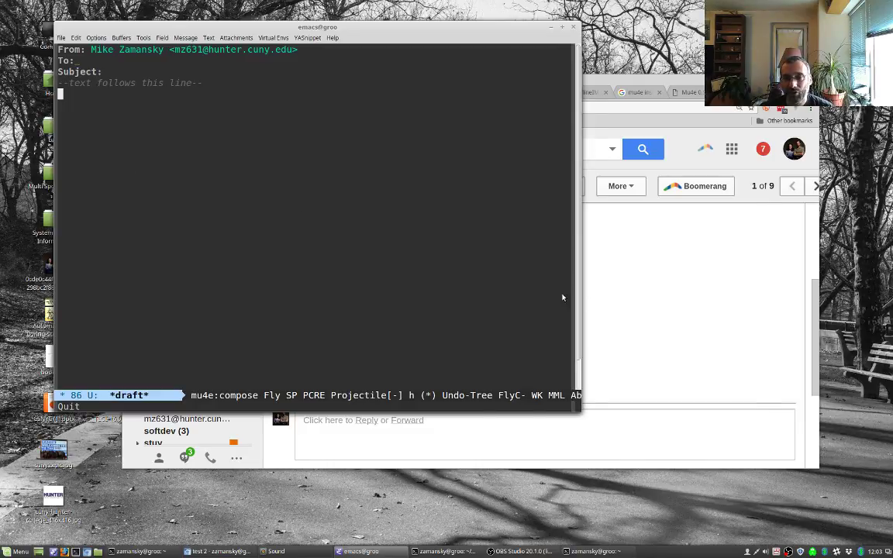
left_click(613, 302)
left_click(308, 93)
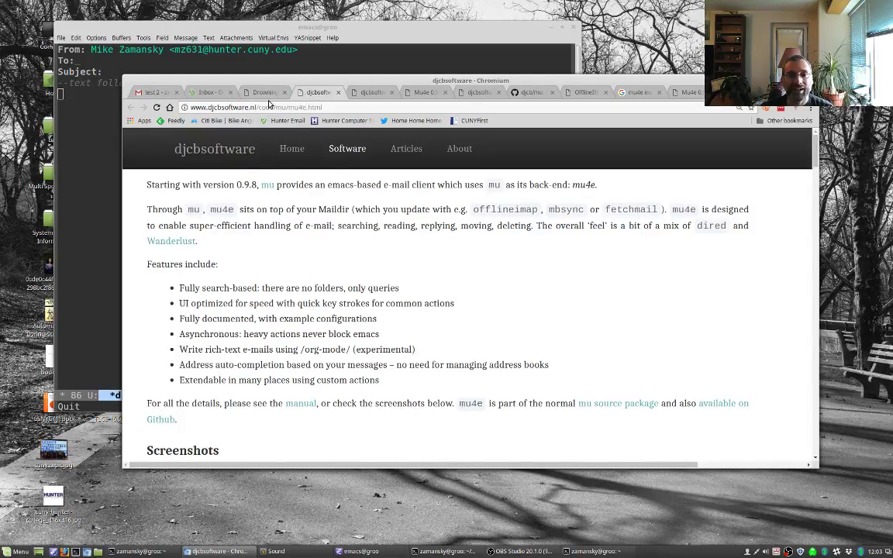
Step: View the top of the 'Drowning in Email; mu4e to the Rescue' post, then leave for a terminal
left_click(245, 94)
scroll(488, 240, "up", 3)
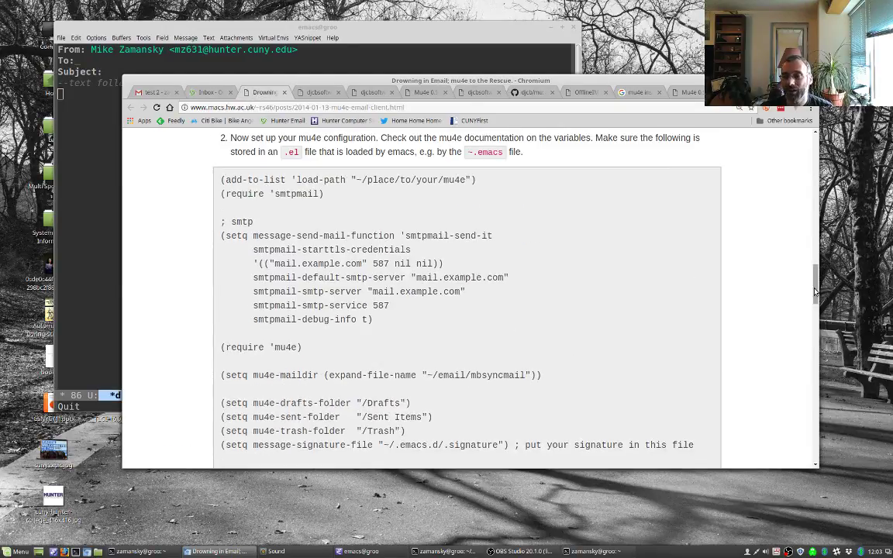
scroll(568, 216, "up", 10)
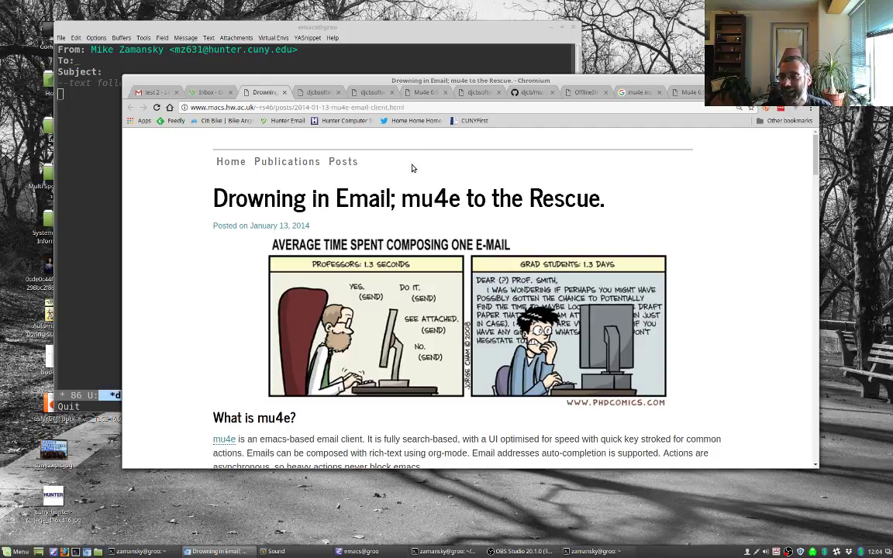
key("alt+Tab")
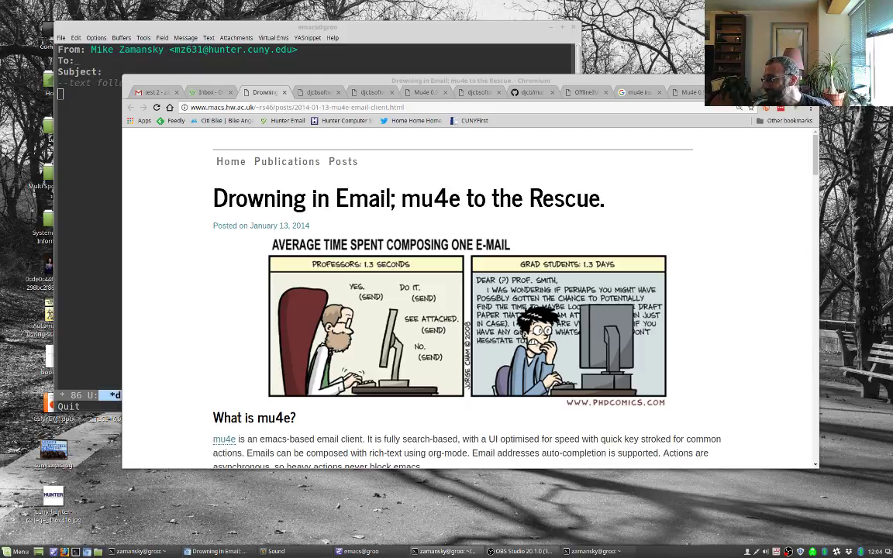